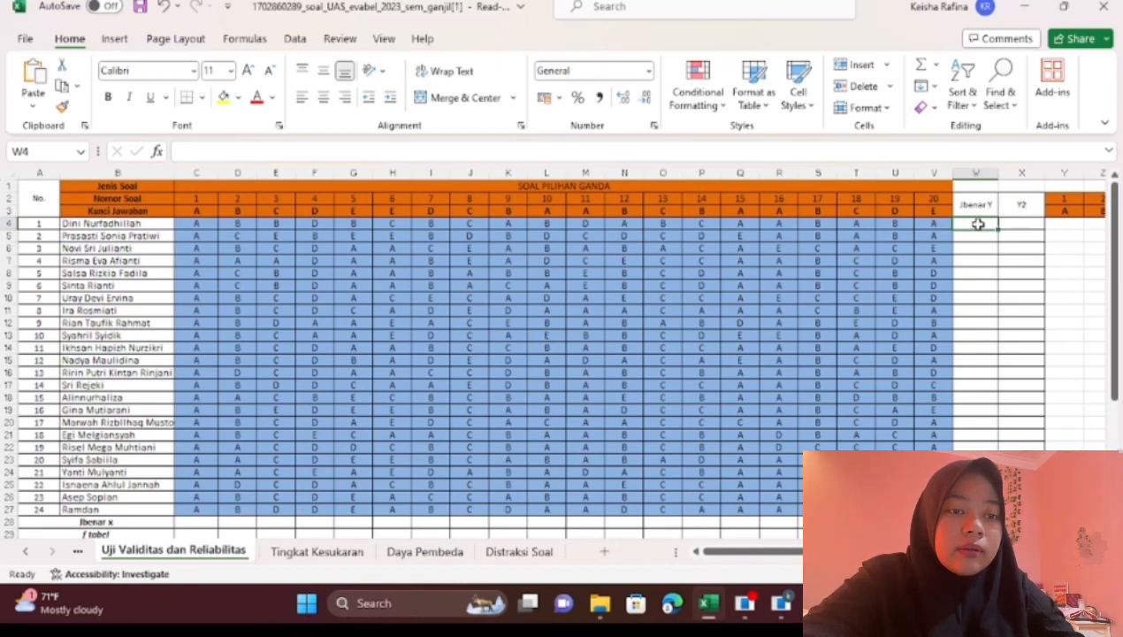
# - In W4, enter =SUMPRODUCT((C4:V4=C3:V3)*1) to count the first student's answers that match the answer key
pyautogui.write('=')
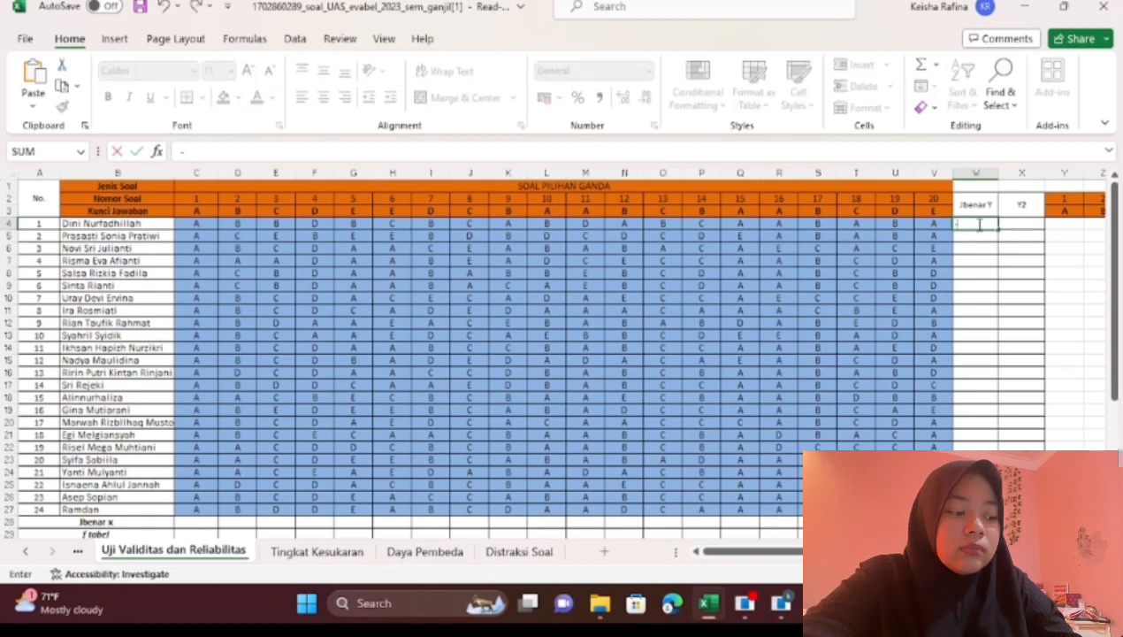
pyautogui.write('sump')
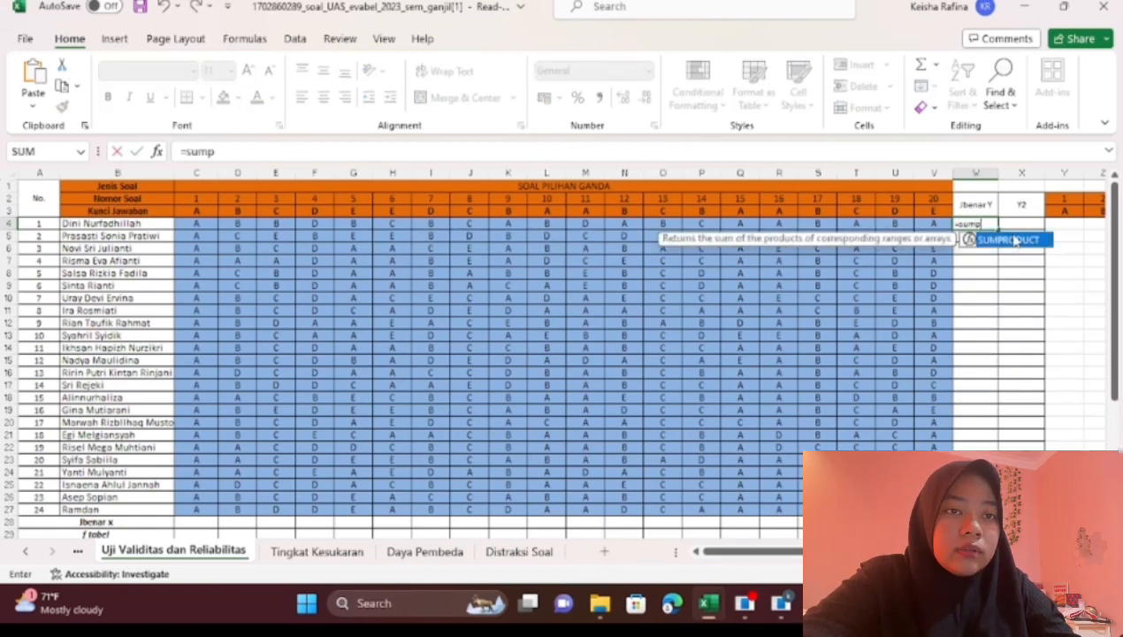
pyautogui.doubleClick(1015, 241)
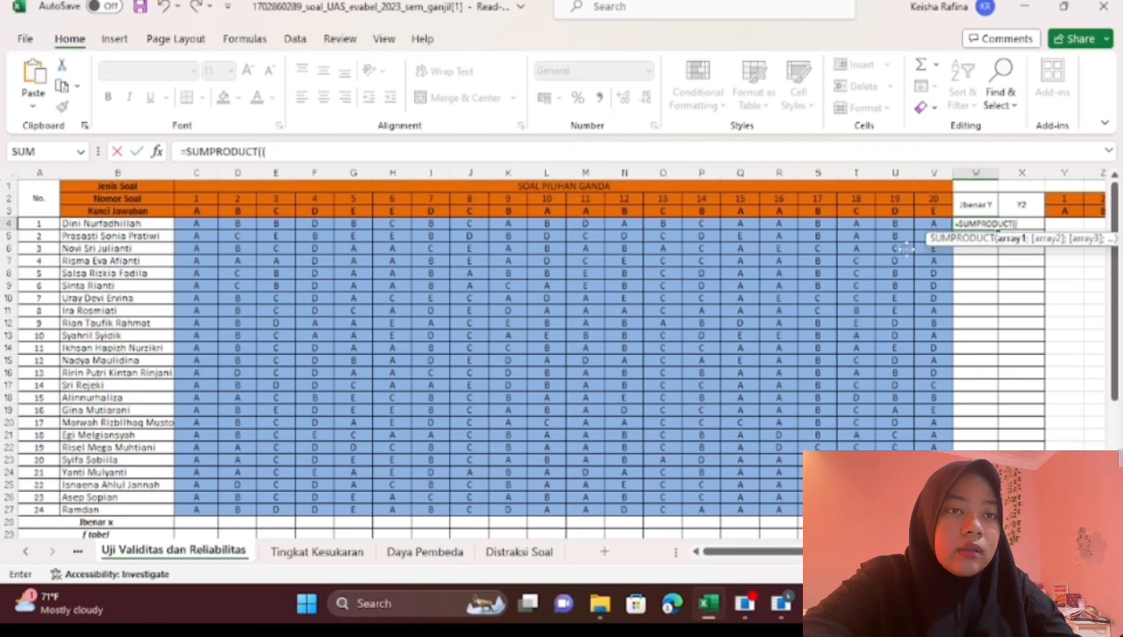
pyautogui.write('(')
pyautogui.moveTo(184, 224); pyautogui.dragTo(945, 226)
pyautogui.write('=')
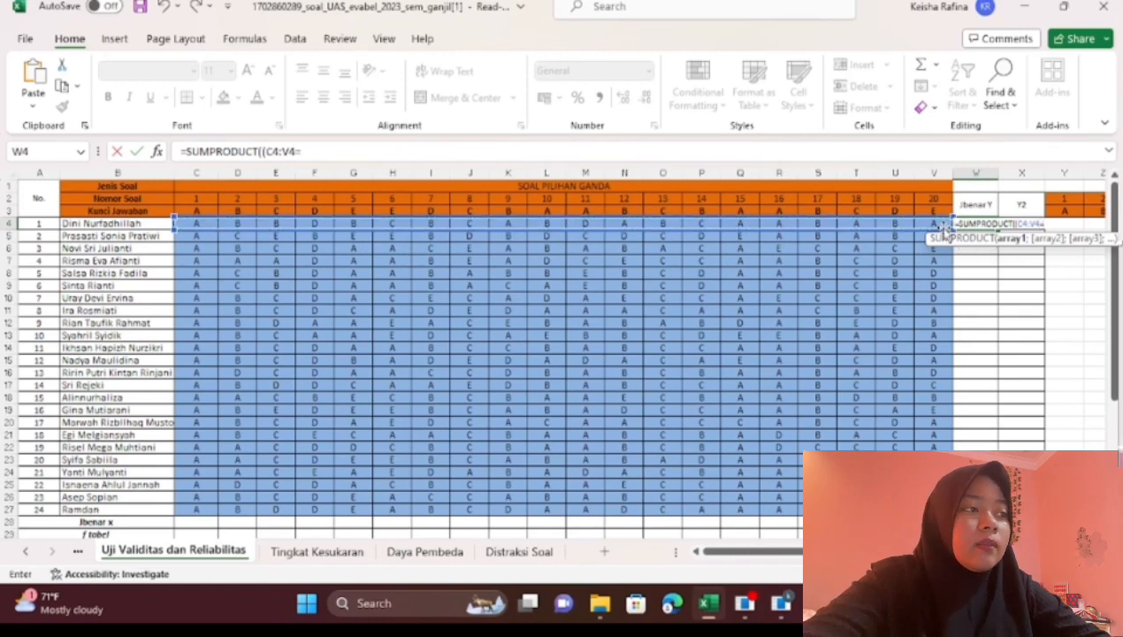
pyautogui.moveTo(212, 209); pyautogui.dragTo(937, 215)
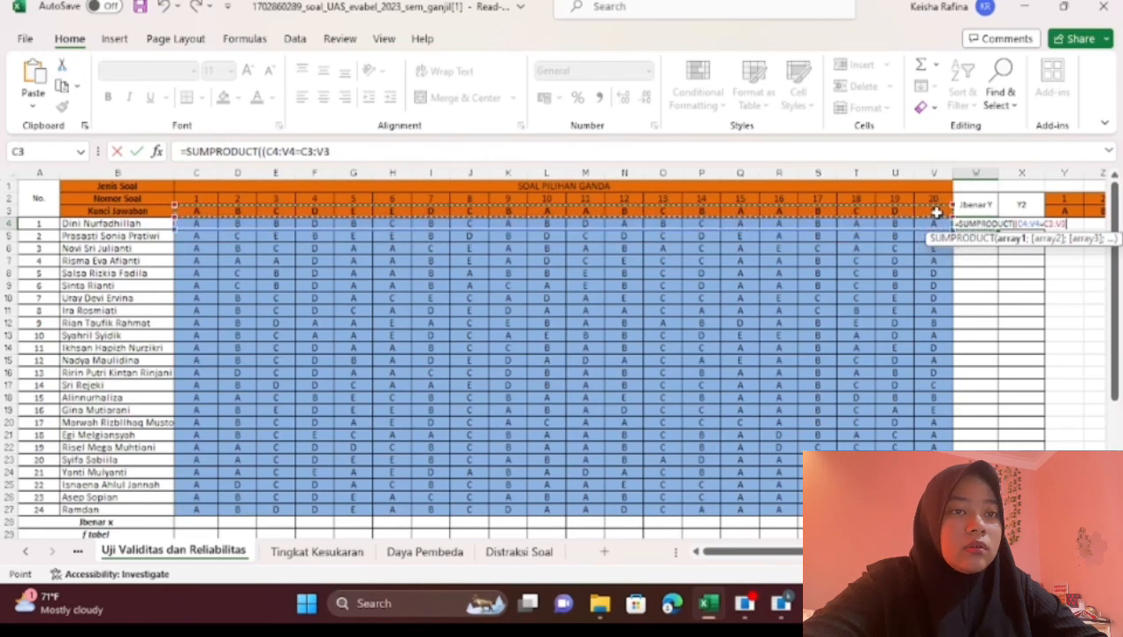
pyautogui.write(')')
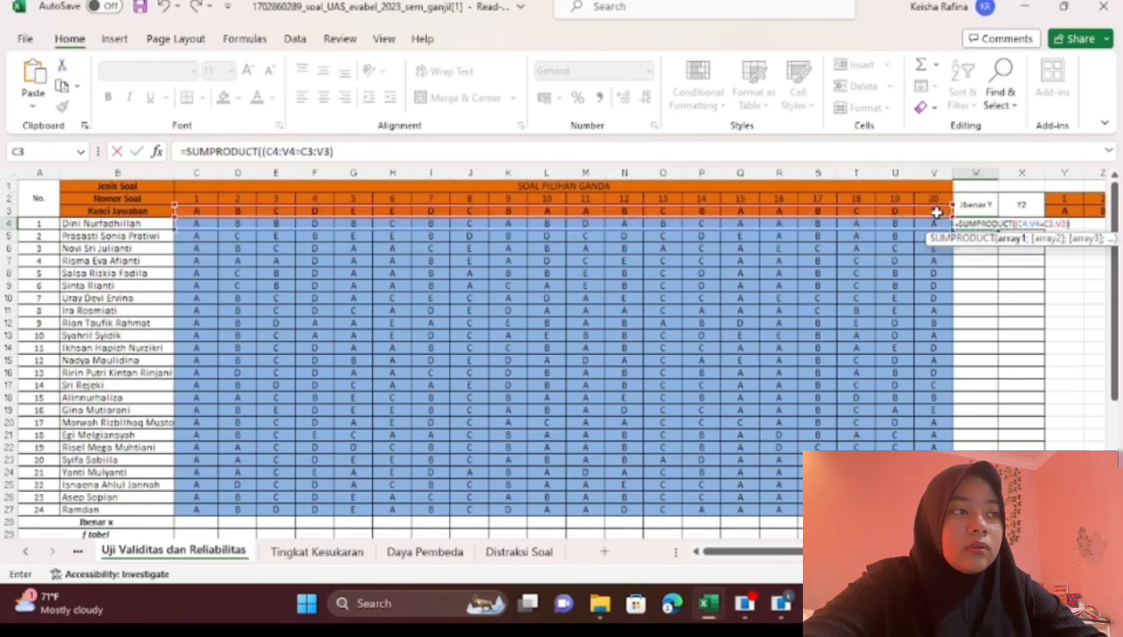
pyautogui.write('*1')
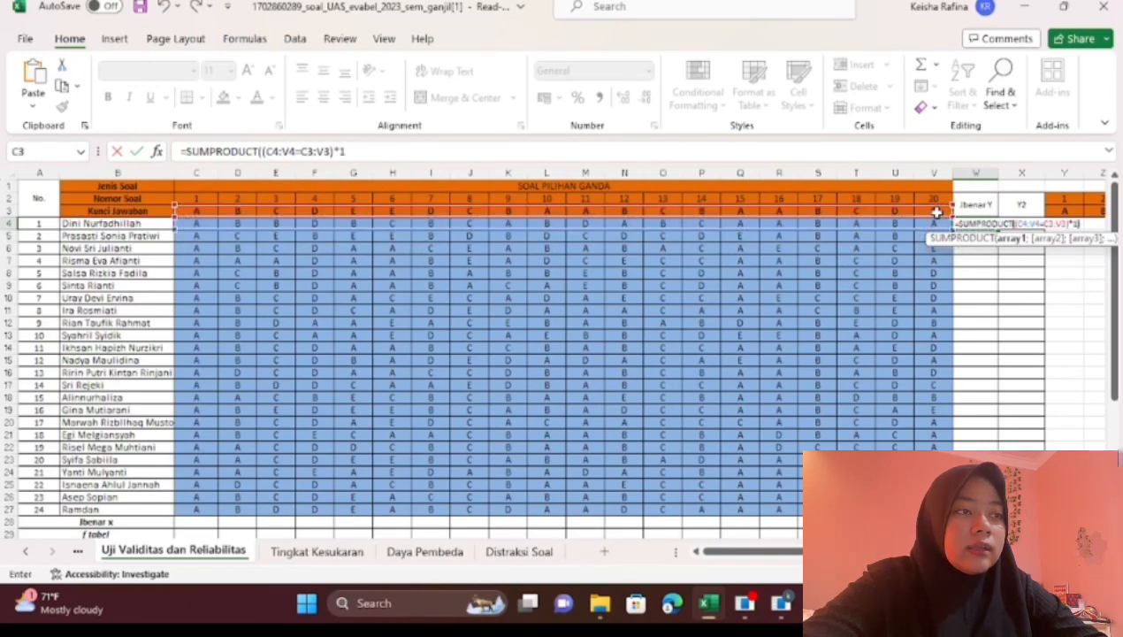
pyautogui.write(')')
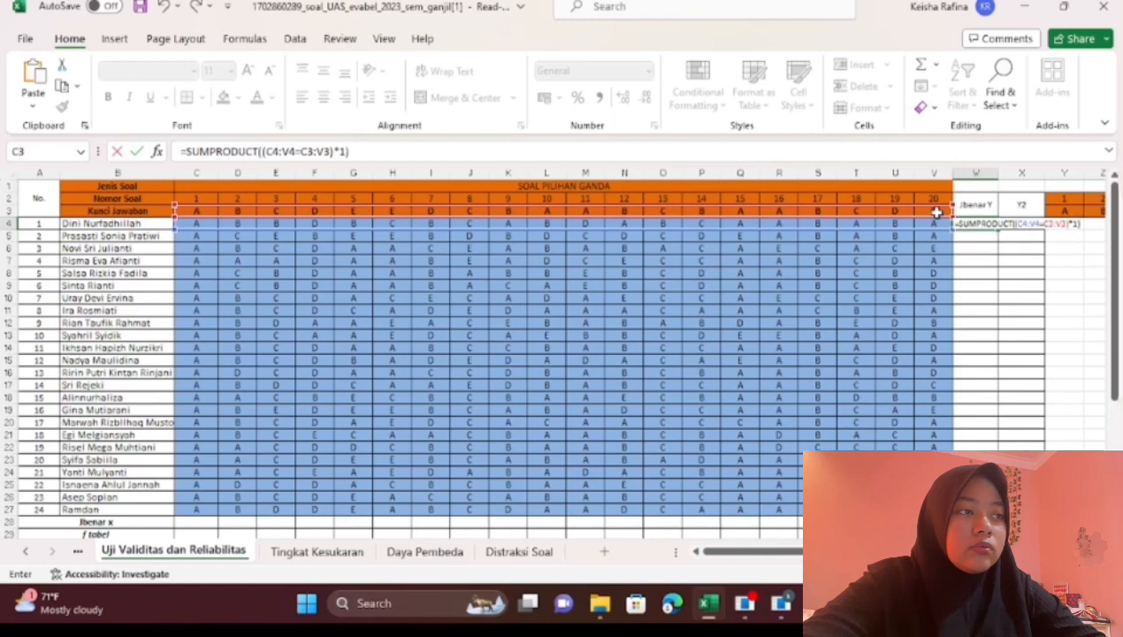
# - Lock the answer-key range in the W4 formula as $C$3:$V$3 and fill the formula down to W27
pyautogui.click(301, 154)
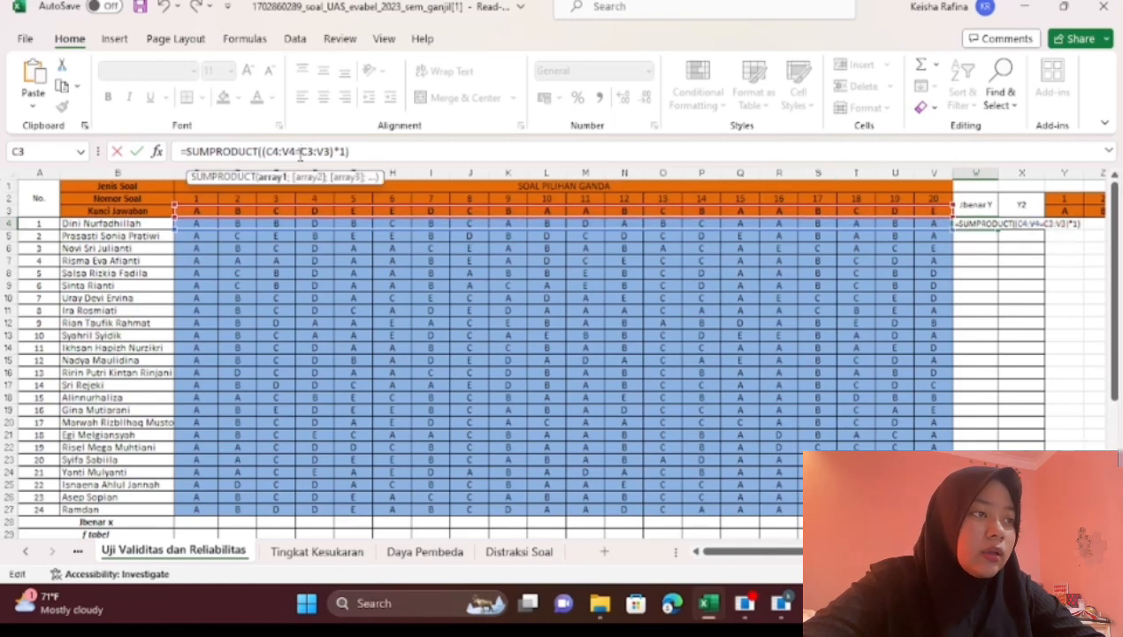
pyautogui.write('$')
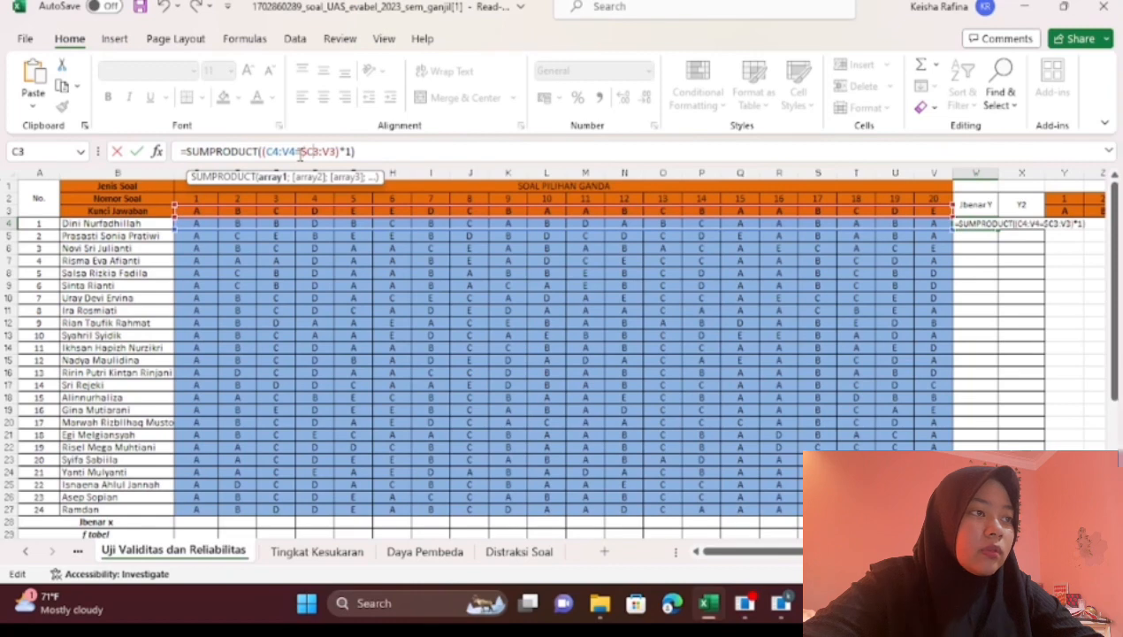
pyautogui.press('Right')
pyautogui.write('$')
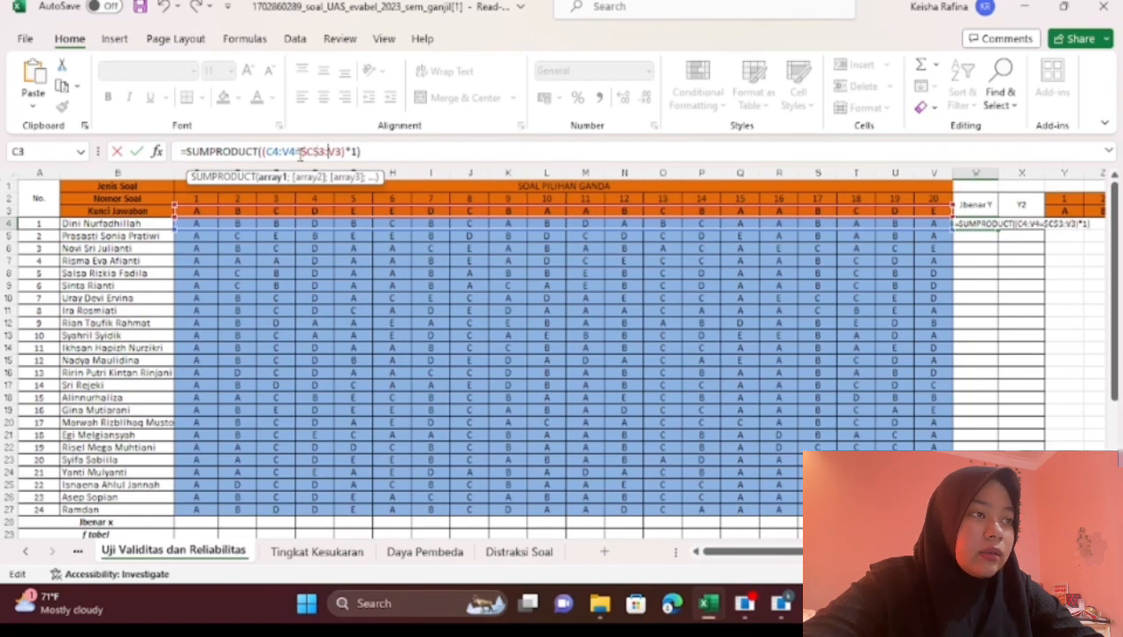
pyautogui.press('Right')
pyautogui.press('Right')
pyautogui.write('$')
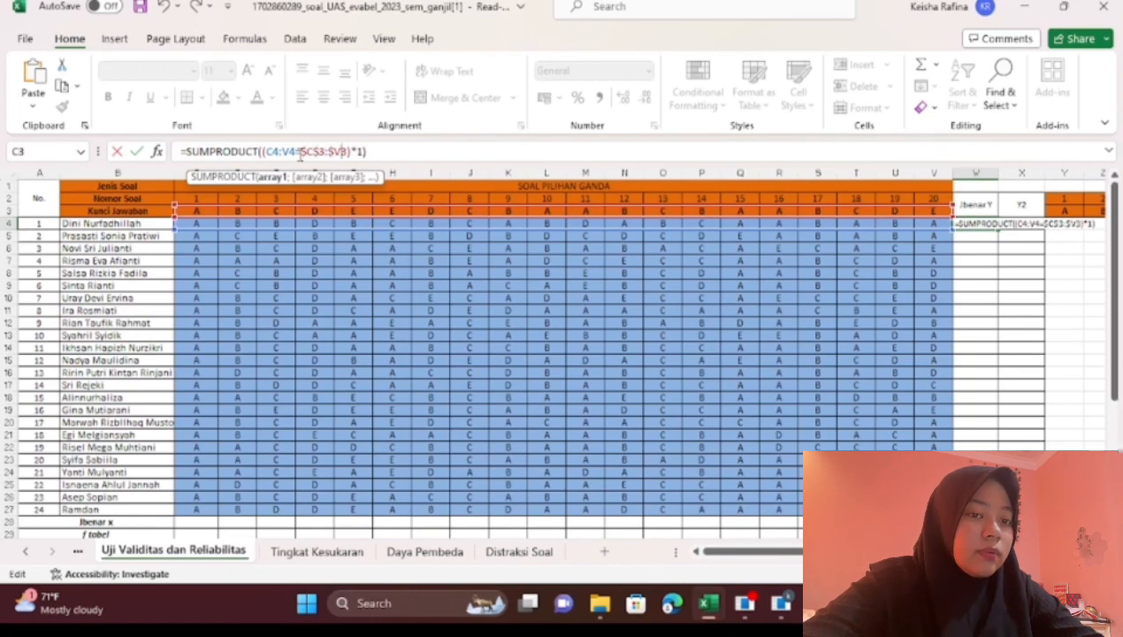
pyautogui.press('Right')
pyautogui.write('$')
pyautogui.press('Return')
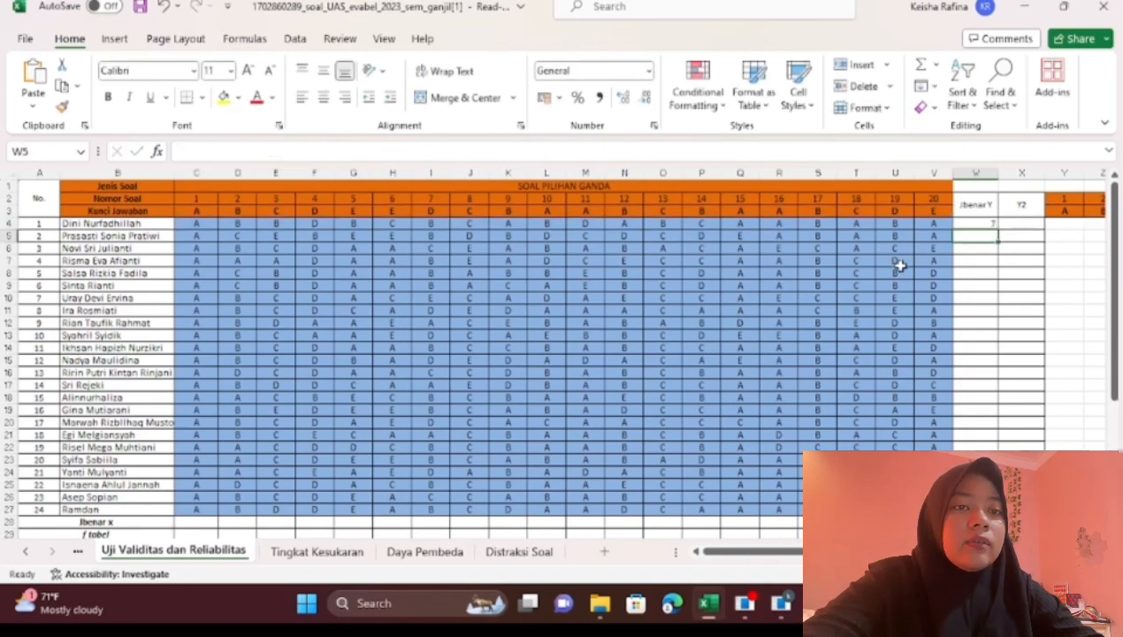
pyautogui.click(978, 223)
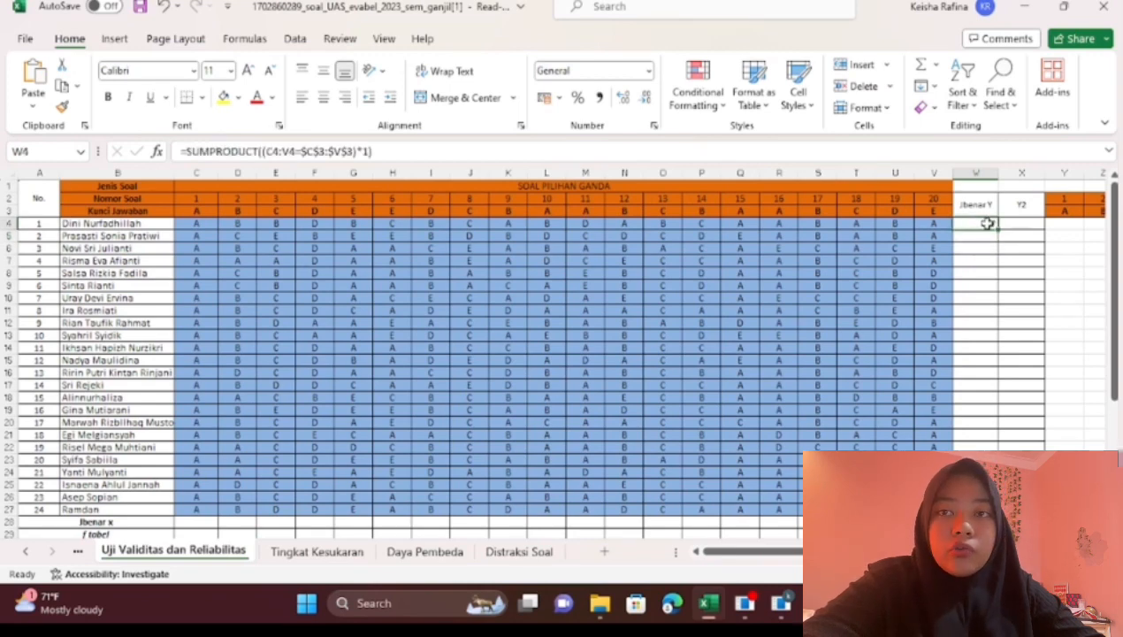
pyautogui.moveTo(998, 230); pyautogui.dragTo(980, 509)
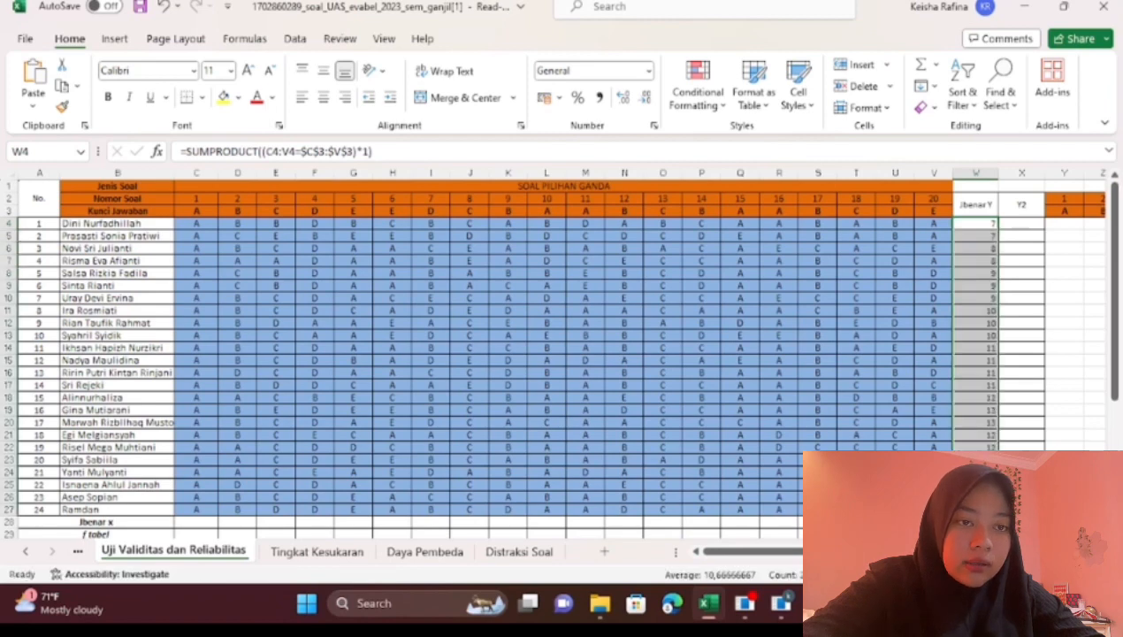
# - Square the first student's score in X4 with =W4^2 and fill the formula down to X27
pyautogui.click(1026, 224)
pyautogui.write('=')
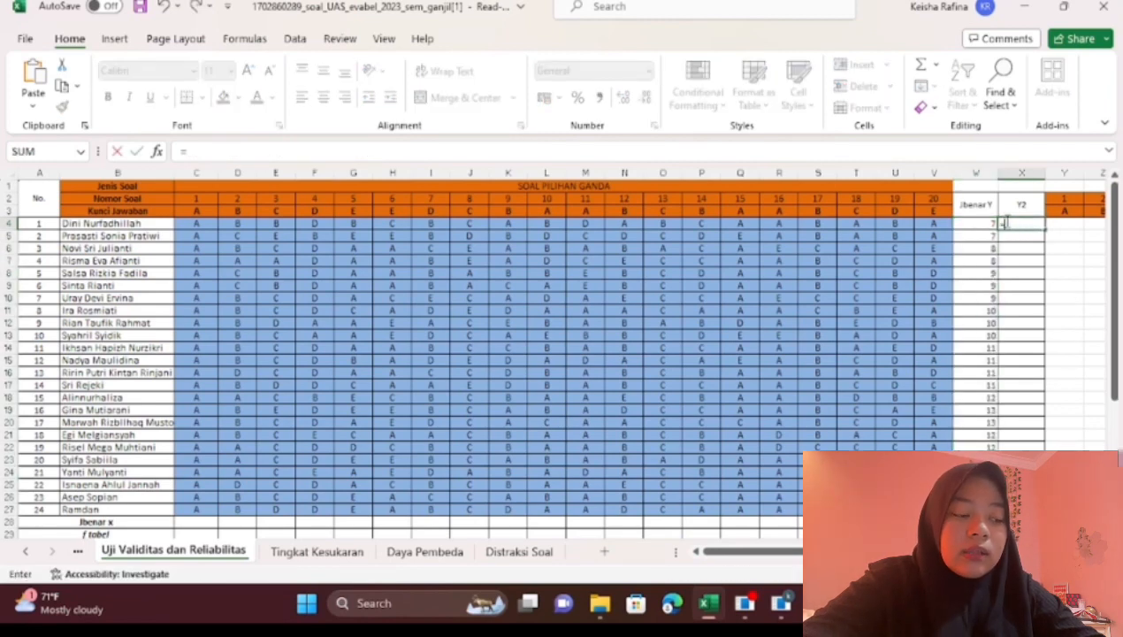
pyautogui.click(988, 224)
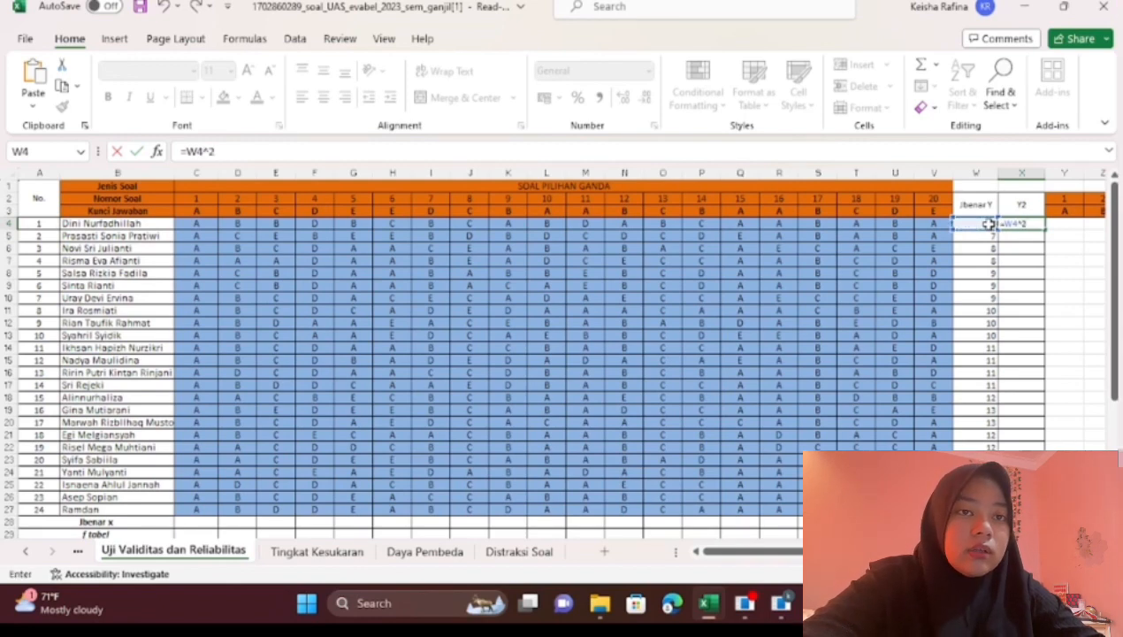
pyautogui.press('Return')
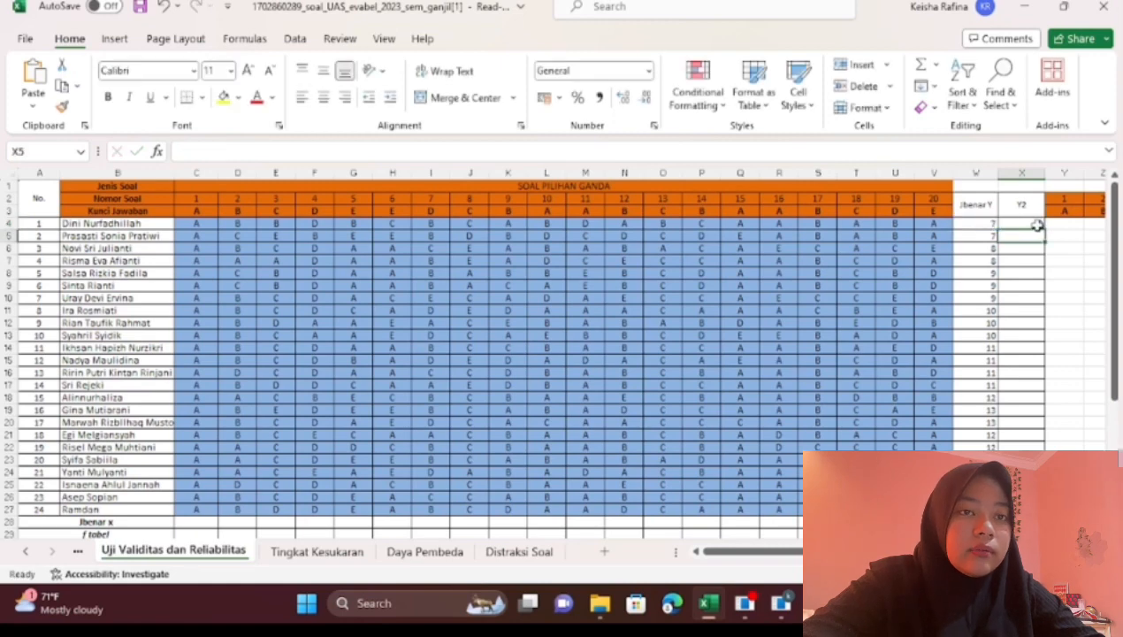
pyautogui.click(1038, 224)
pyautogui.moveTo(1046, 227); pyautogui.dragTo(1045, 509)
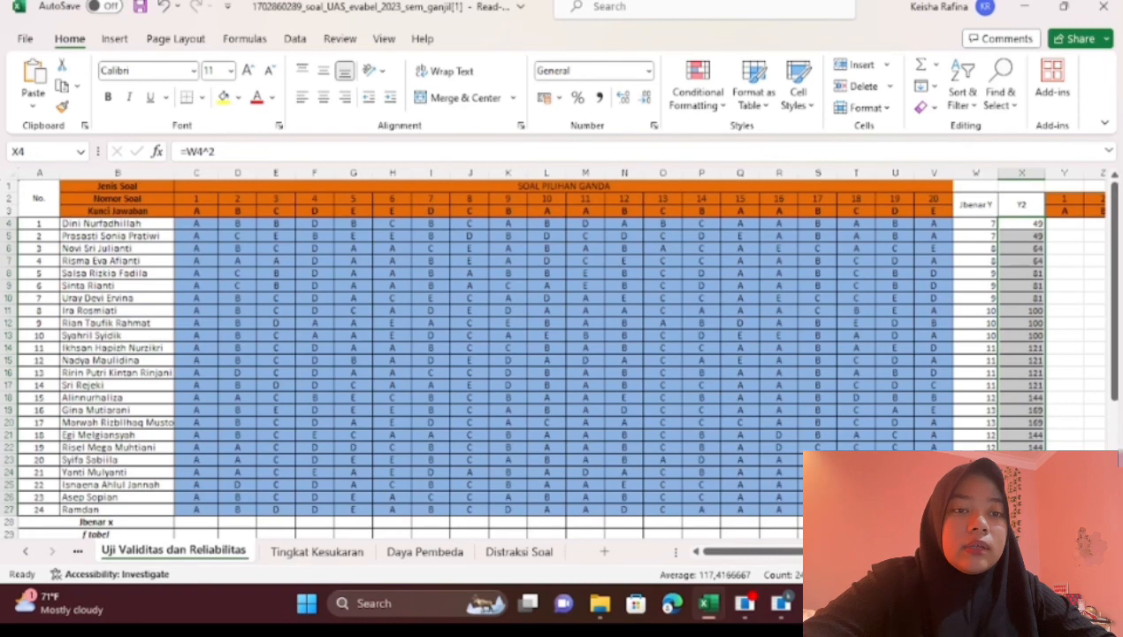
# - Total the students' correct-answer scores in W28 with a SUM of W4:W27
pyautogui.click(977, 522)
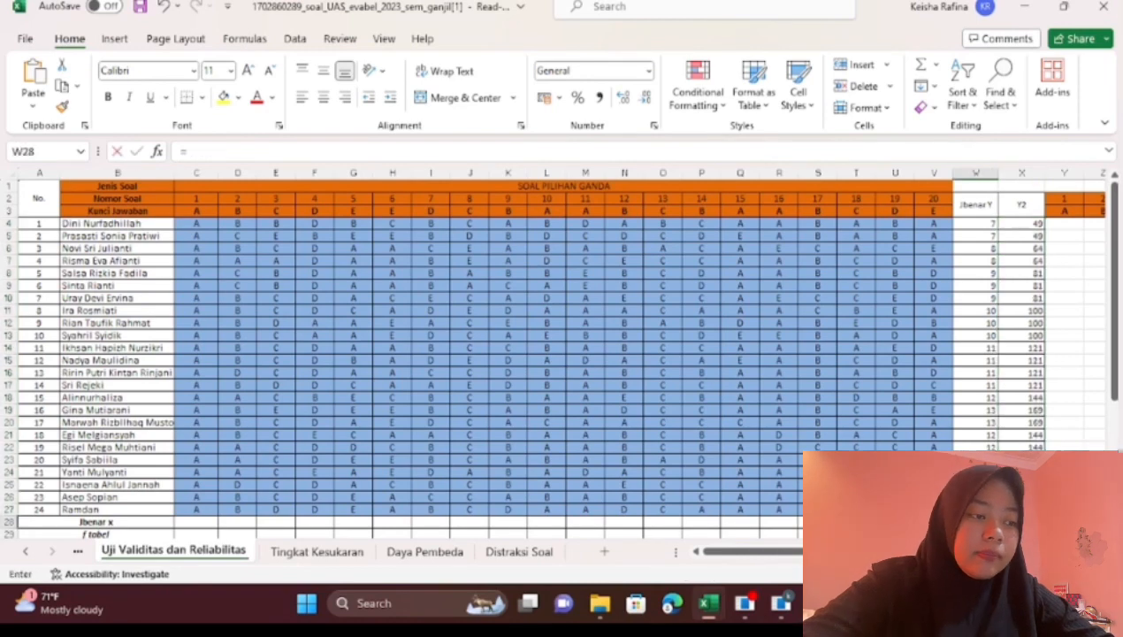
pyautogui.write('=sum')
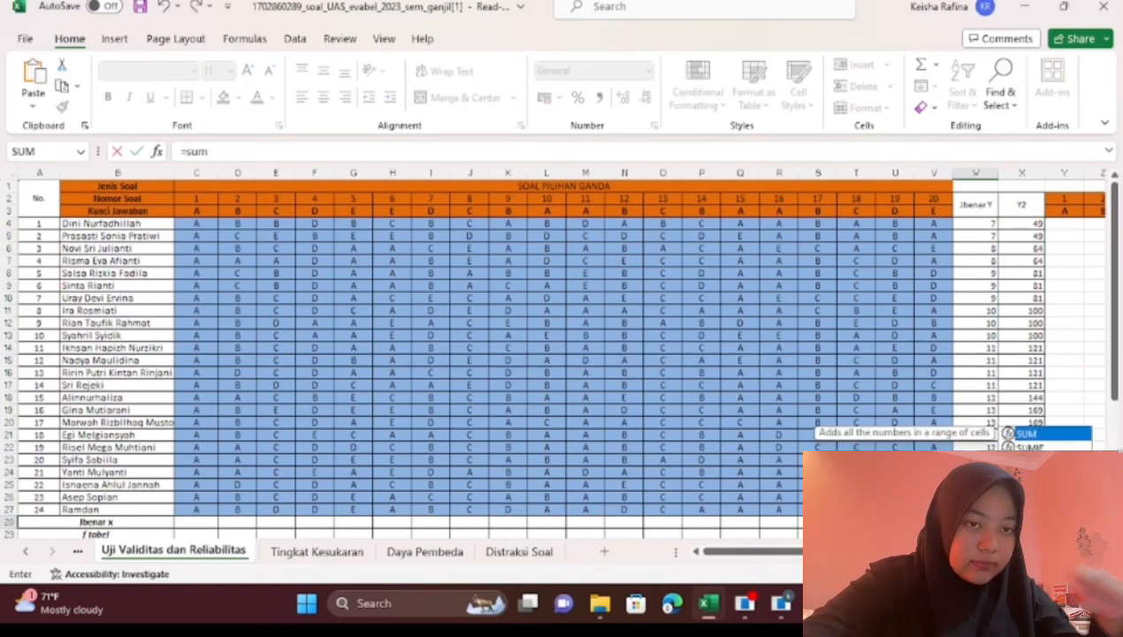
pyautogui.doubleClick(1044, 433)
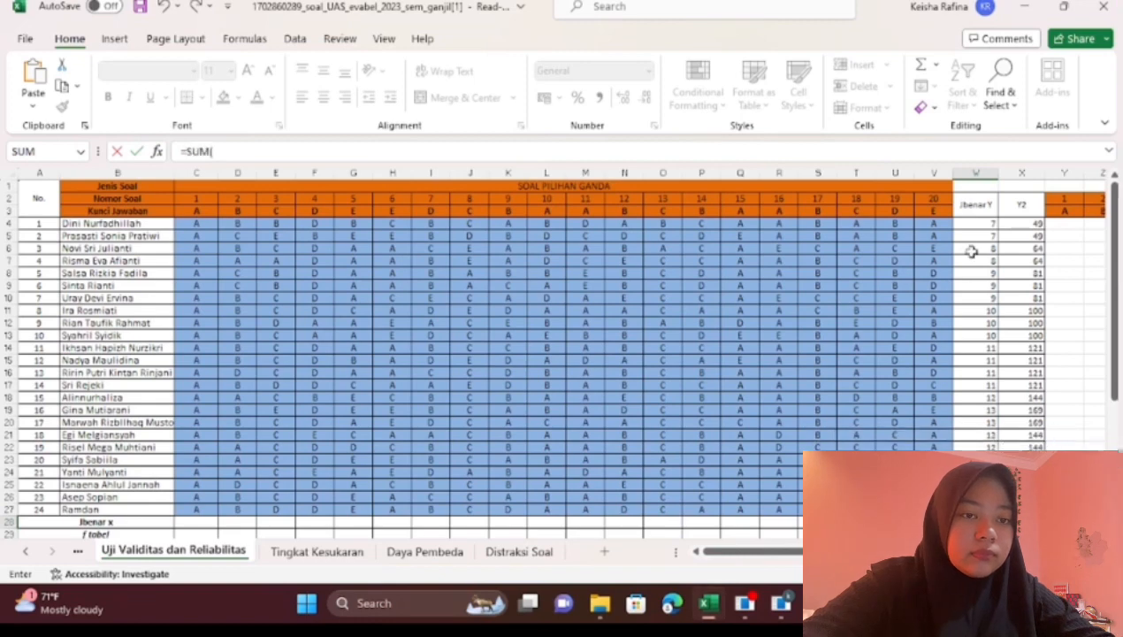
pyautogui.moveTo(978, 223); pyautogui.dragTo(977, 497)
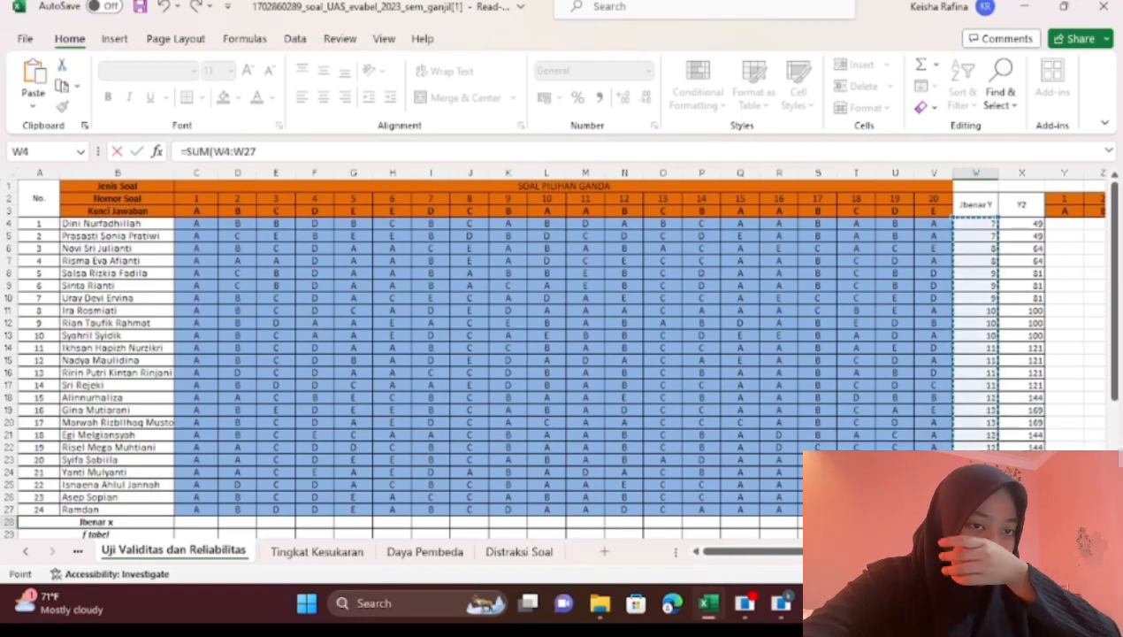
pyautogui.press('Return')
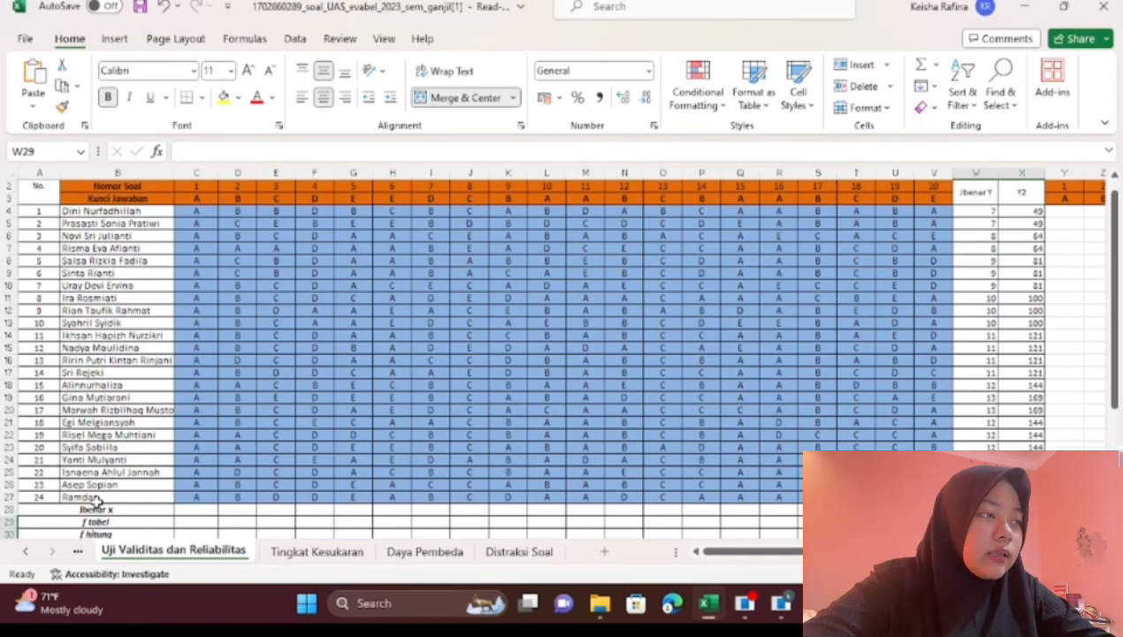
# - Count the correct answers for question 1 in C28 with =COUNTIF(C4:C27;C3) and fill the formula across to V28
pyautogui.click(198, 511)
pyautogui.write('=')
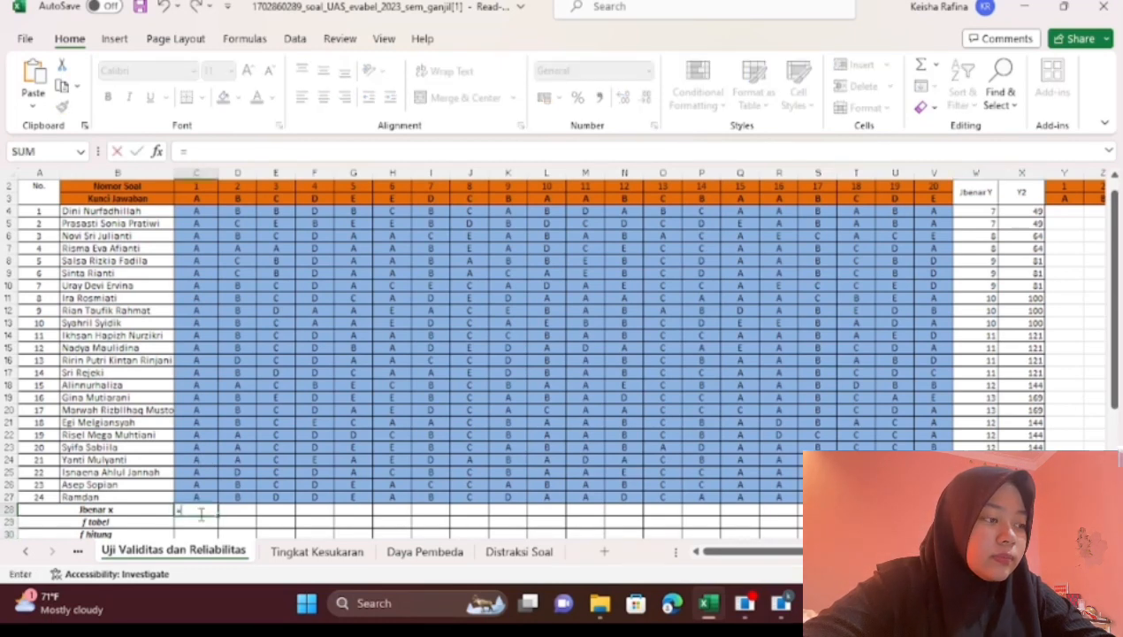
pyautogui.write('coun')
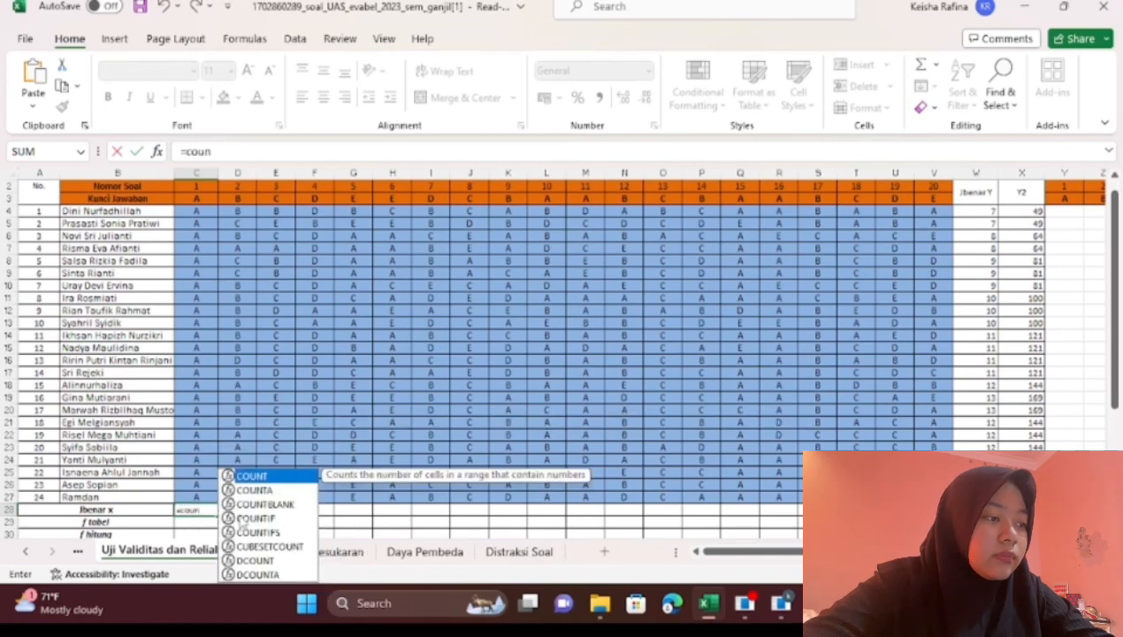
pyautogui.doubleClick(239, 518)
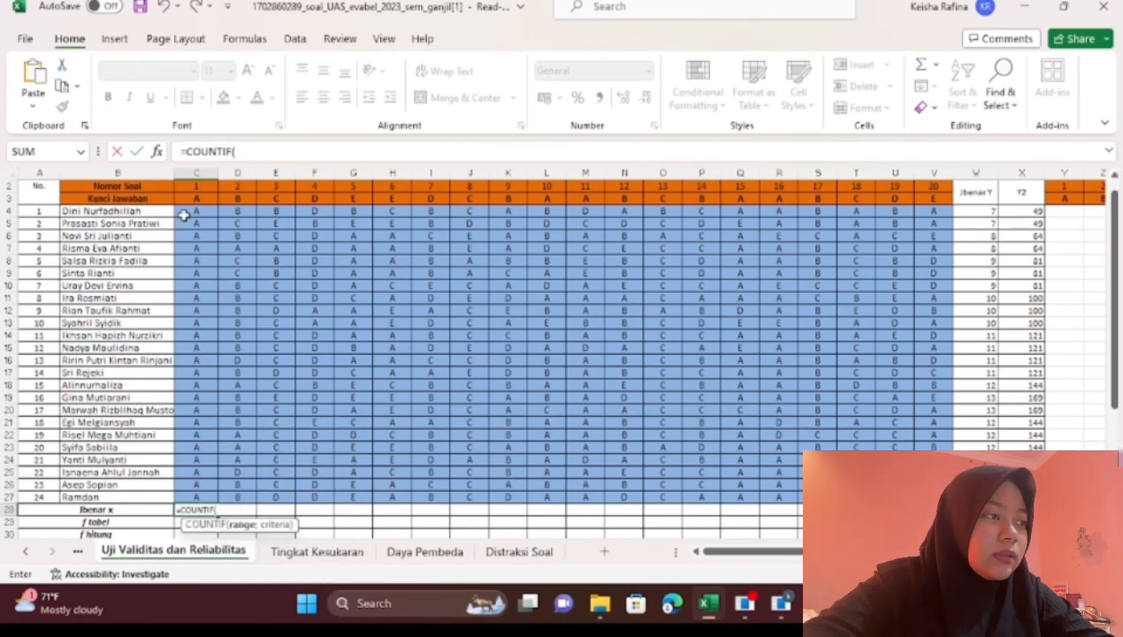
pyautogui.moveTo(186, 214); pyautogui.dragTo(207, 497)
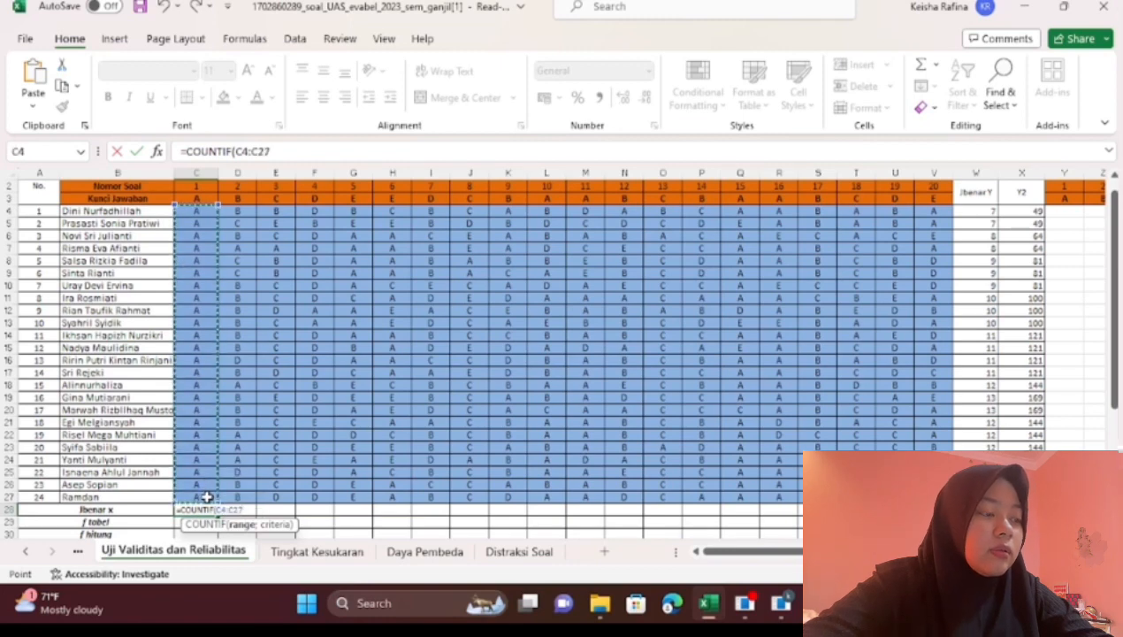
pyautogui.write(';')
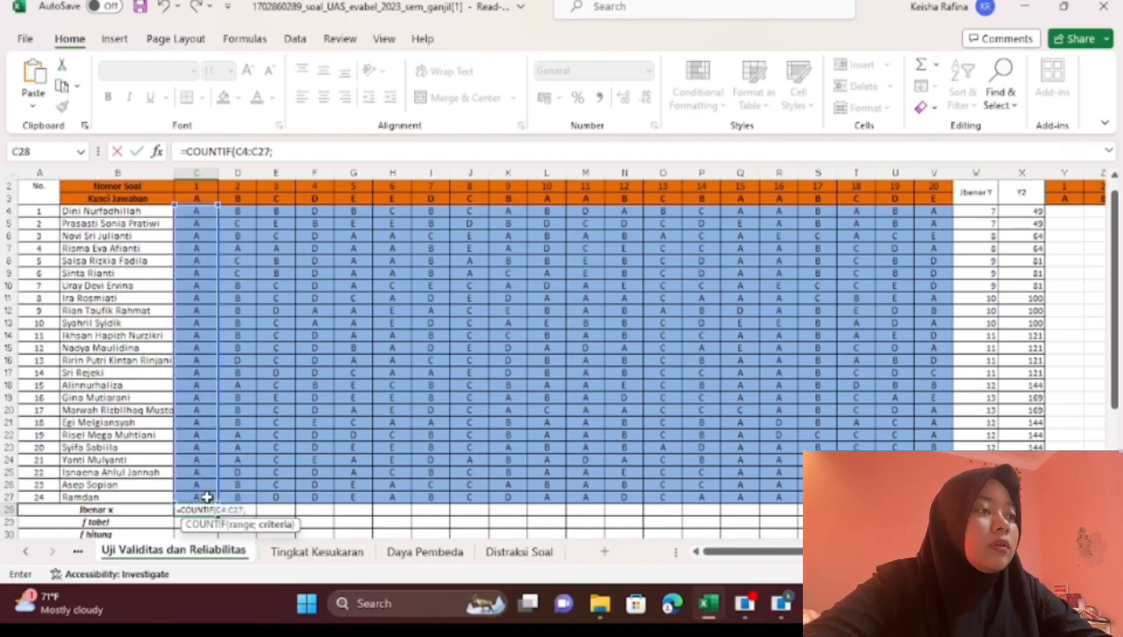
pyautogui.click(205, 201)
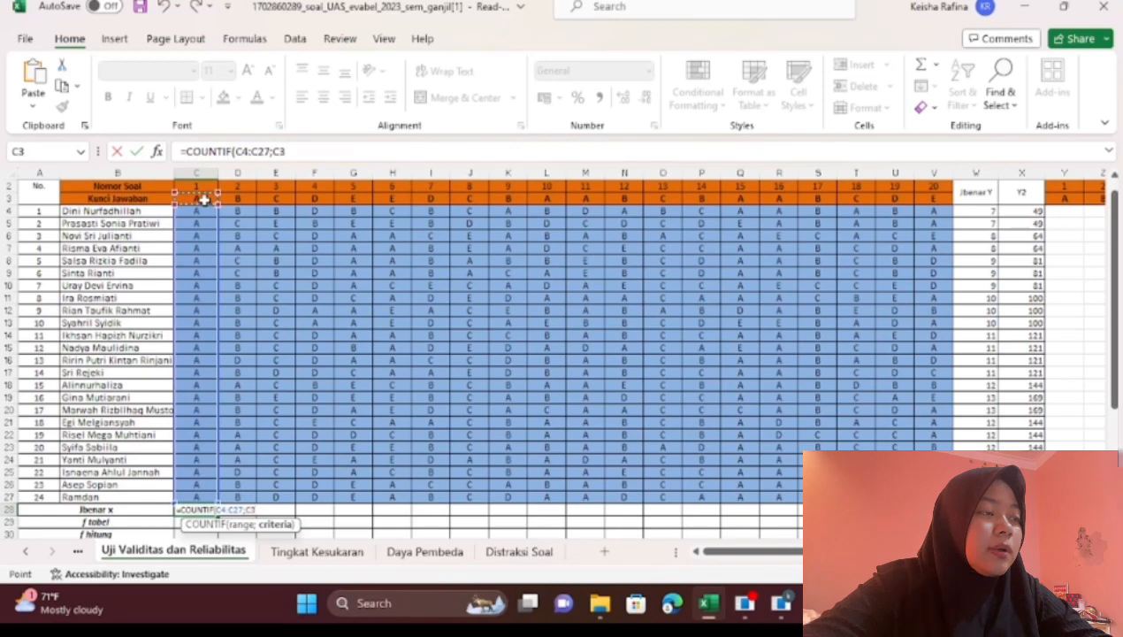
pyautogui.press('Return')
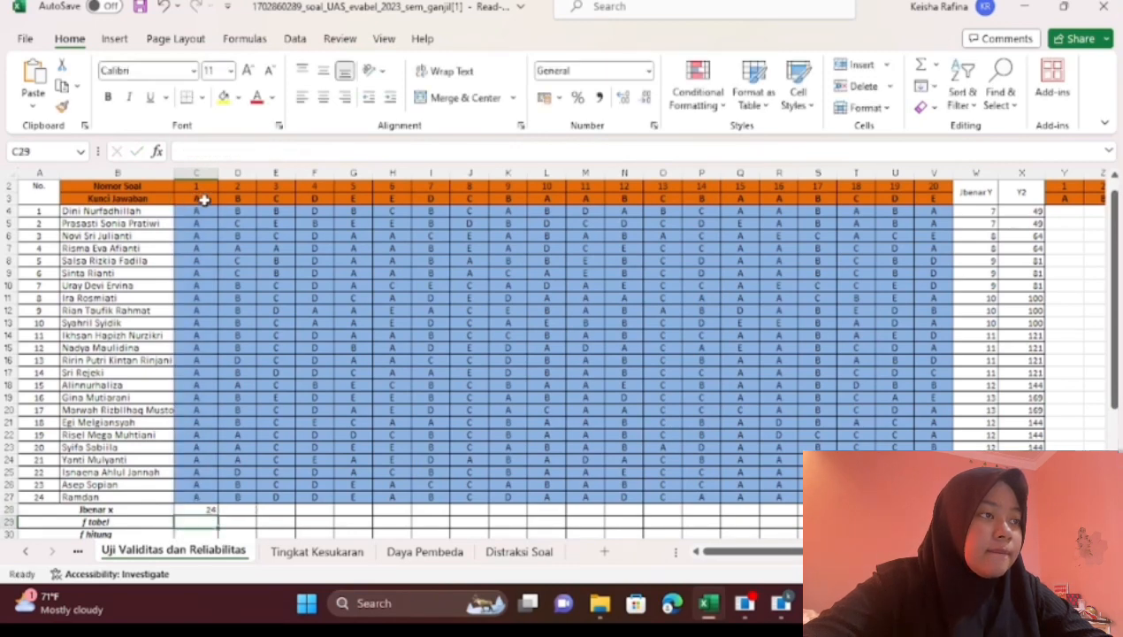
pyautogui.click(212, 510)
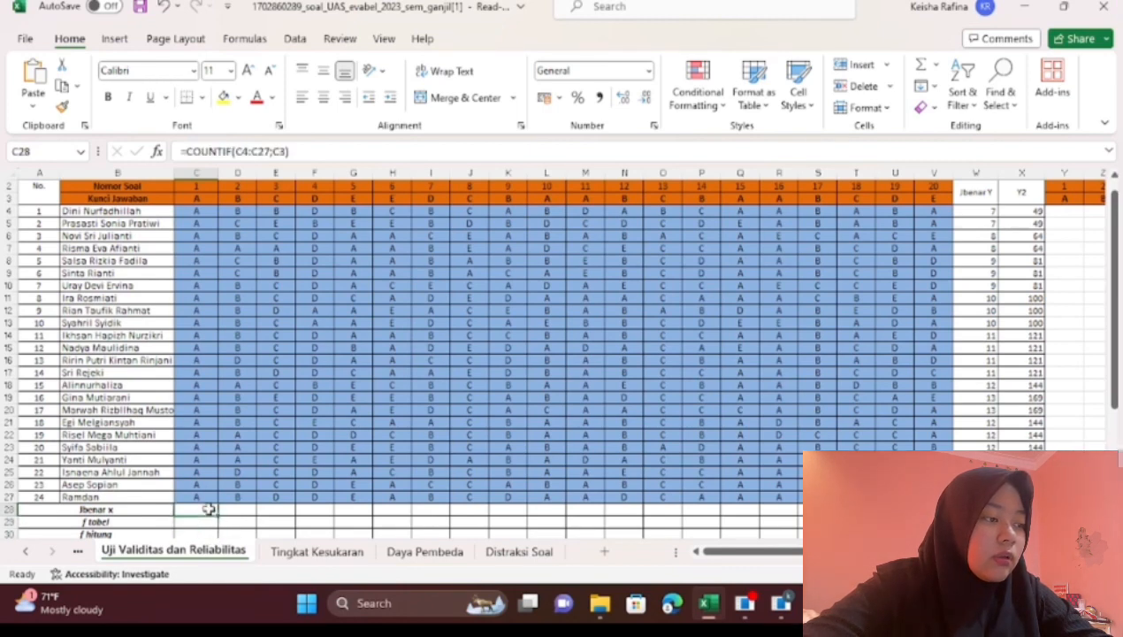
pyautogui.moveTo(214, 512); pyautogui.dragTo(849, 511)
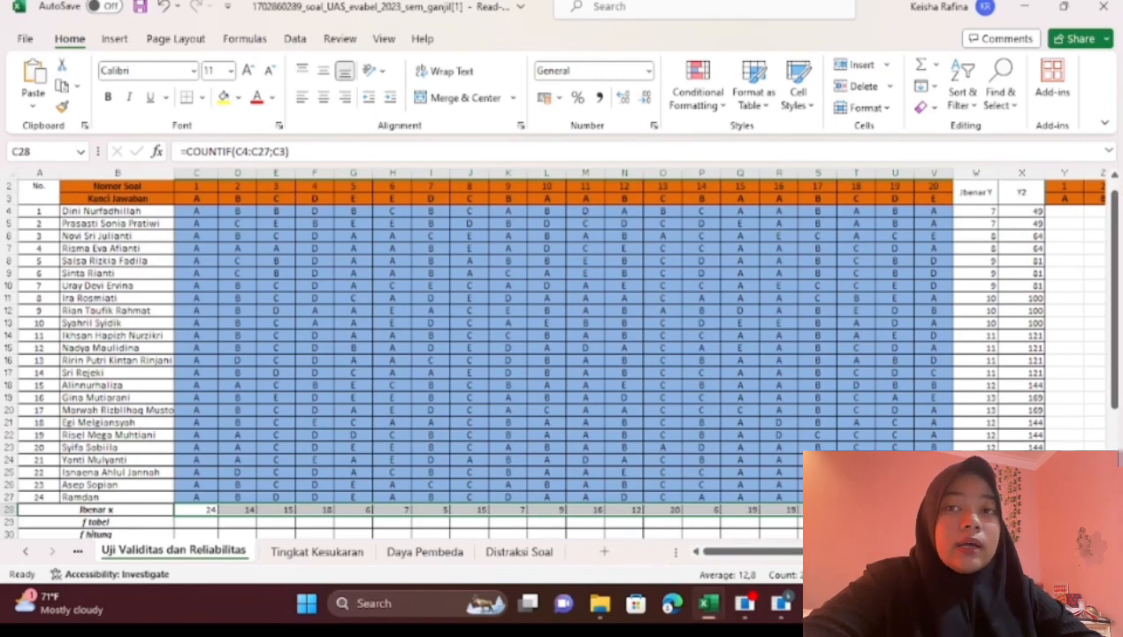
# - Begin an IF formula in Y4 that tests the first student's question 1 answer in C4
pyautogui.scroll(-1, 740, 447)
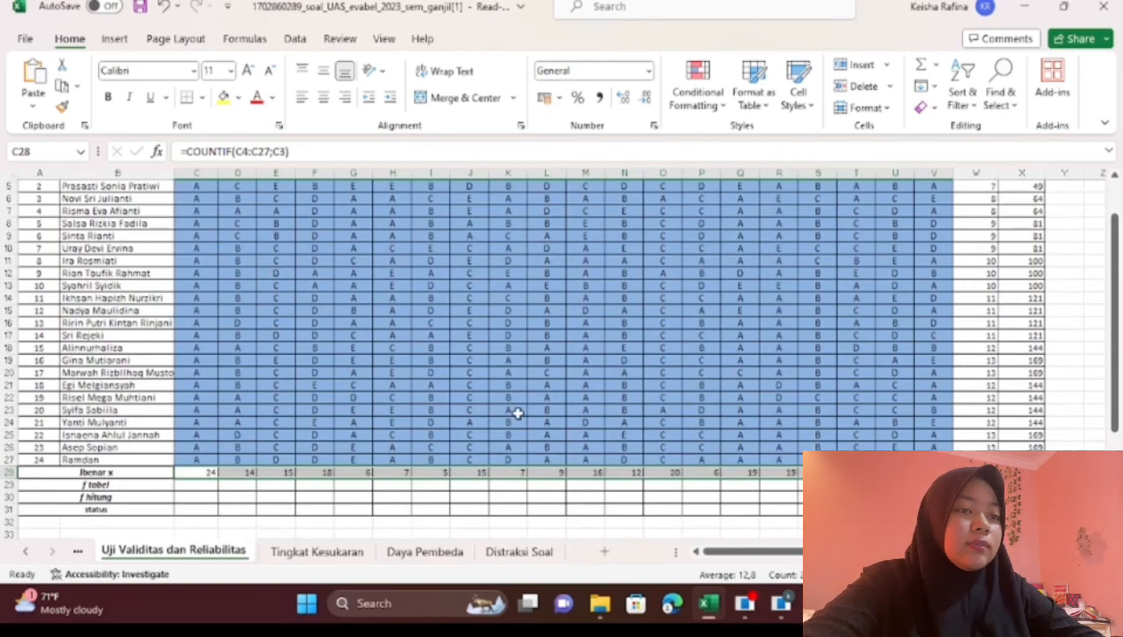
pyautogui.hscroll(3, 517, 413)
pyautogui.hscroll(4, 517, 413)
pyautogui.scroll(2, 517, 413)
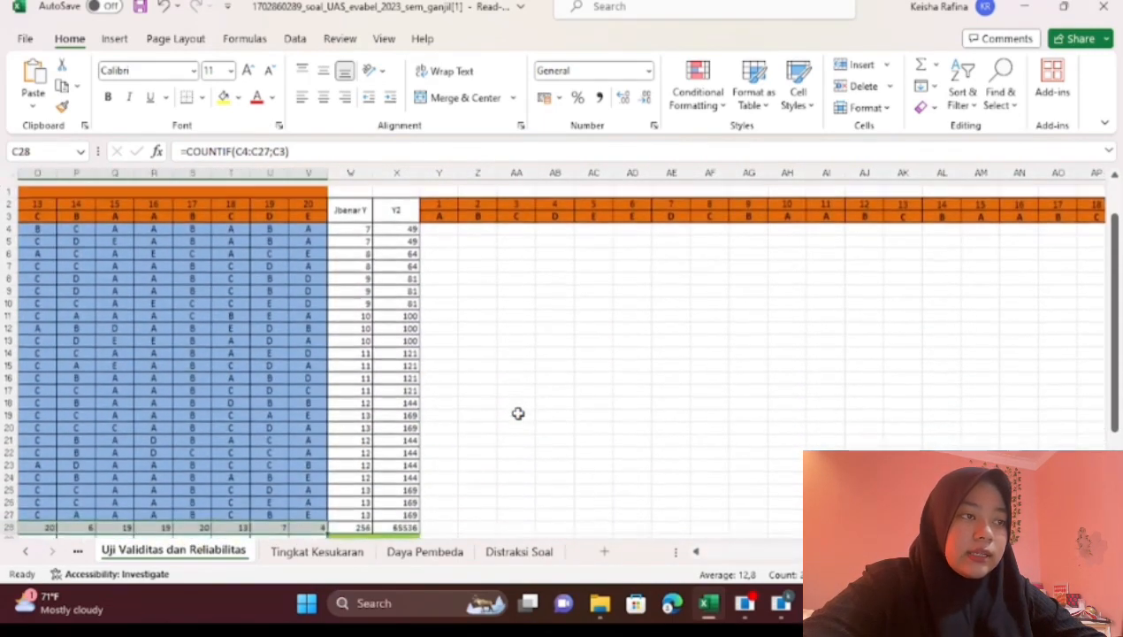
pyautogui.hscroll(-3, 204, 220)
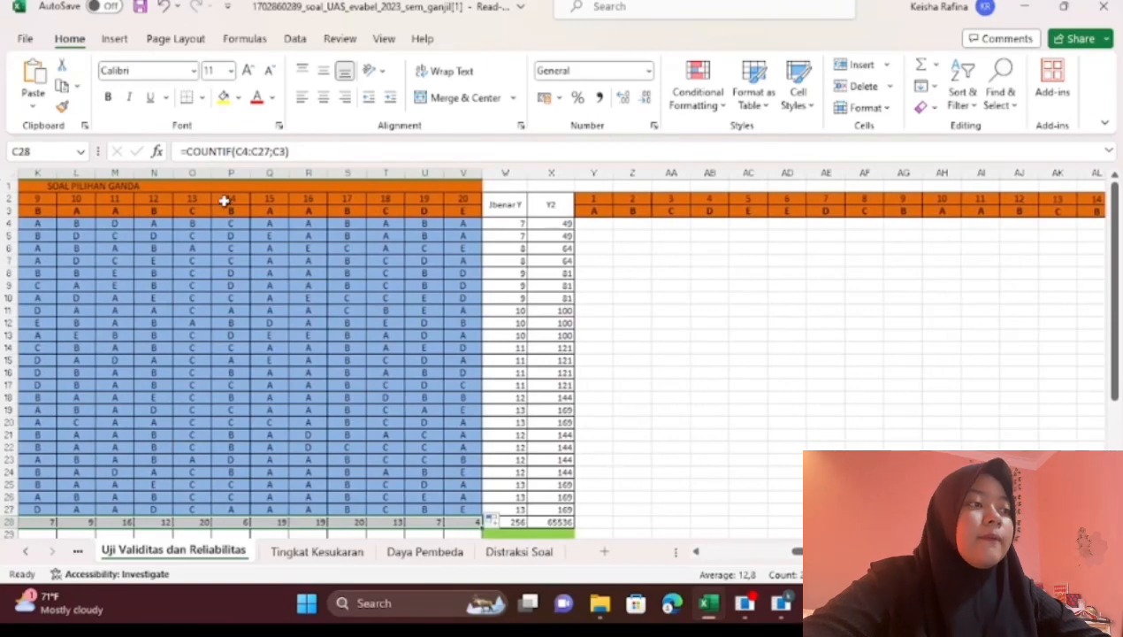
pyautogui.hscroll(3, 567, 287)
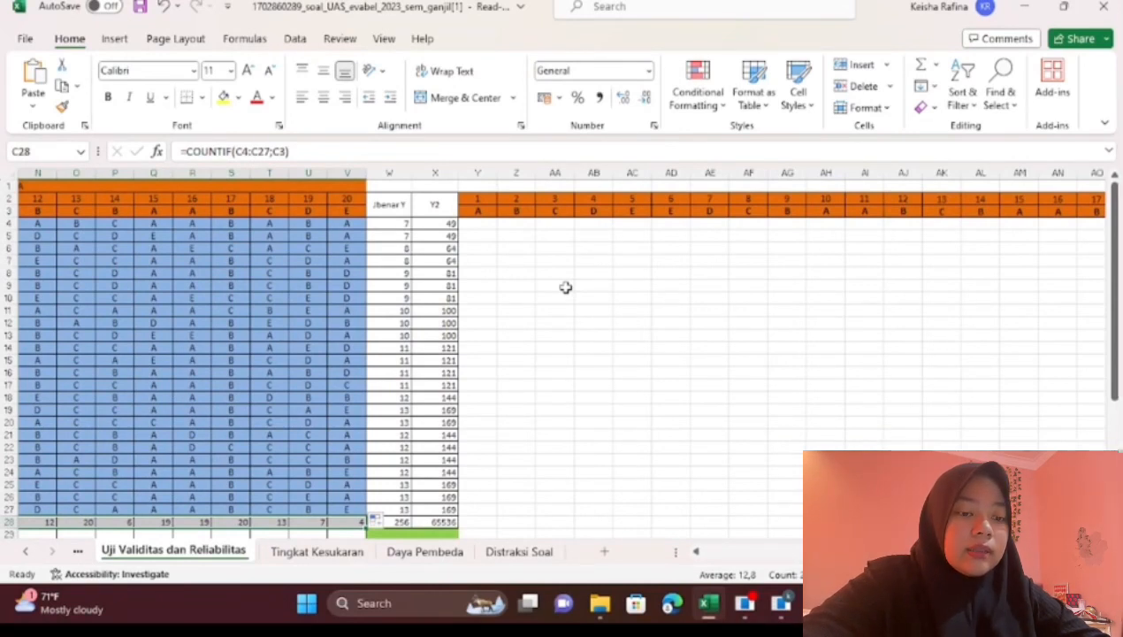
pyautogui.click(485, 224)
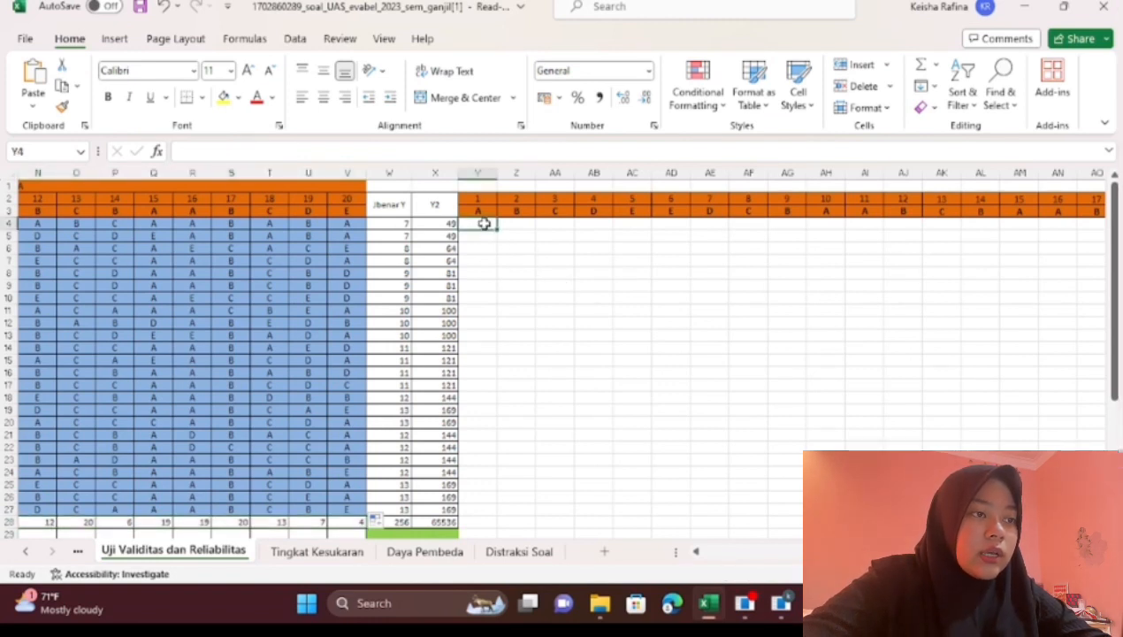
pyautogui.write('=')
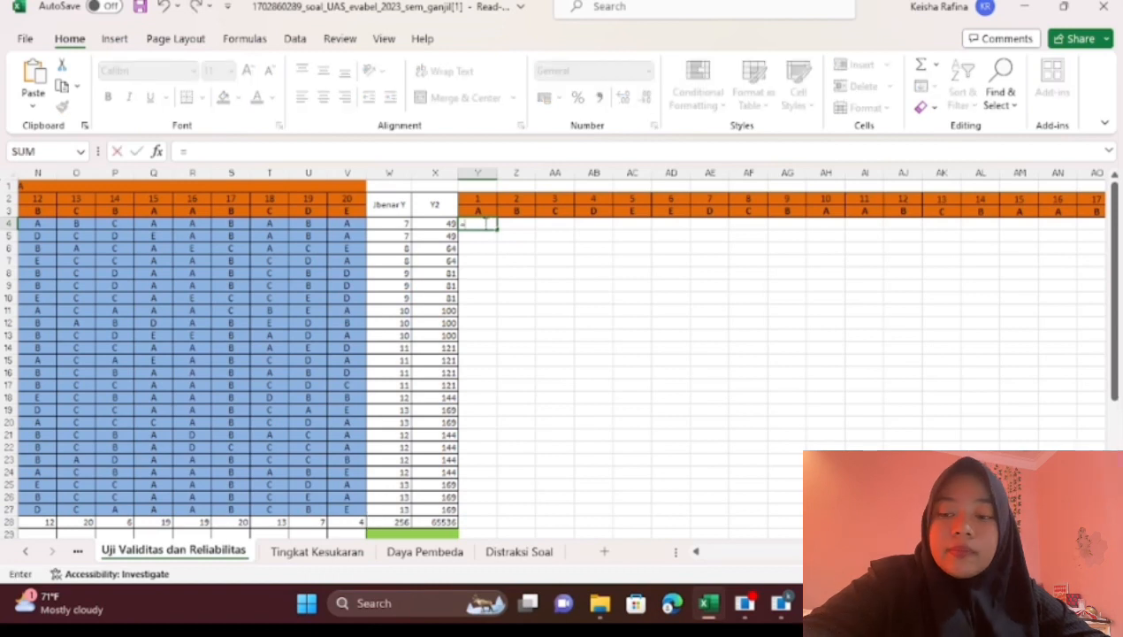
pyautogui.write('if')
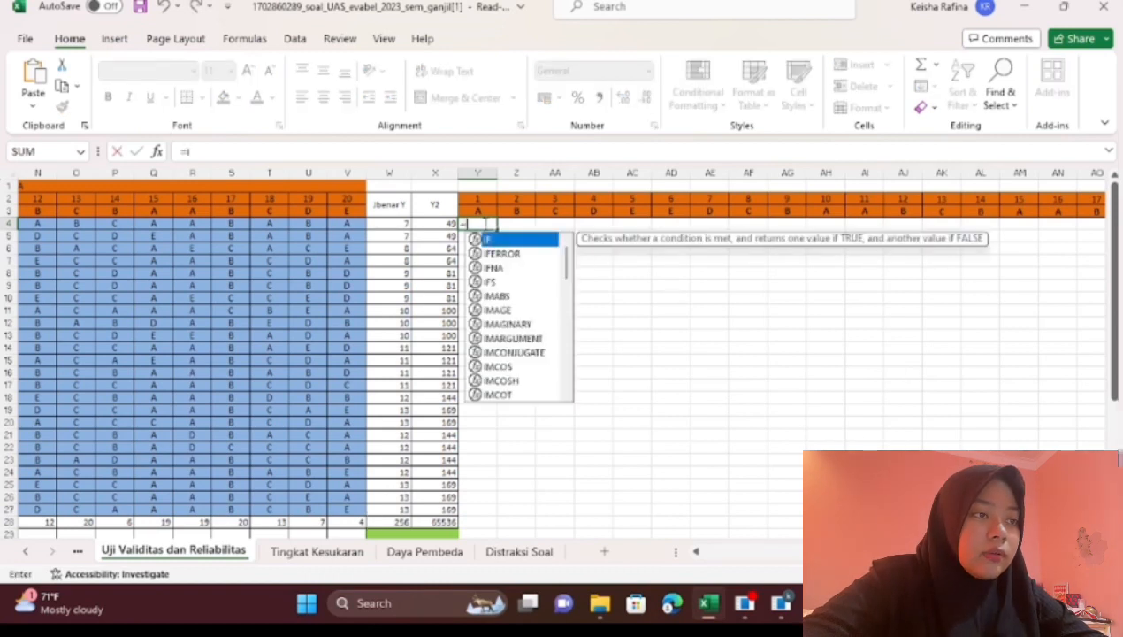
pyautogui.doubleClick(498, 240)
pyautogui.hscroll(-4, 358, 248)
pyautogui.hscroll(-2, 353, 250)
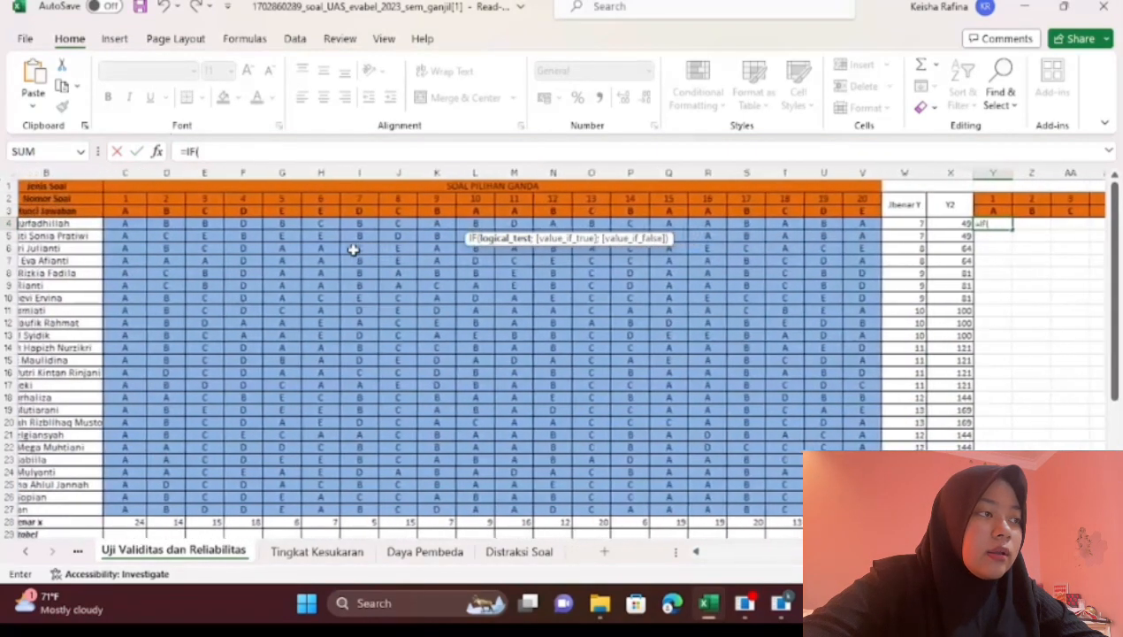
pyautogui.click(155, 221)
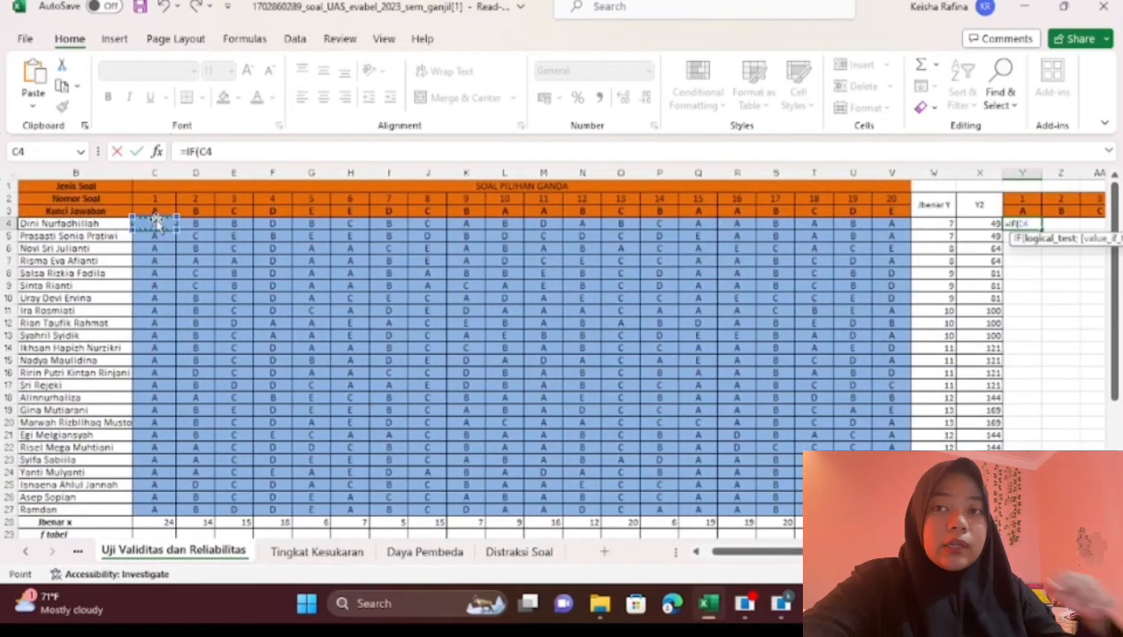
# - Complete the Y4 formula as =IF(C4=C3;1;0) to compare the answer with the question 1 key
pyautogui.hscroll(6, 337, 248)
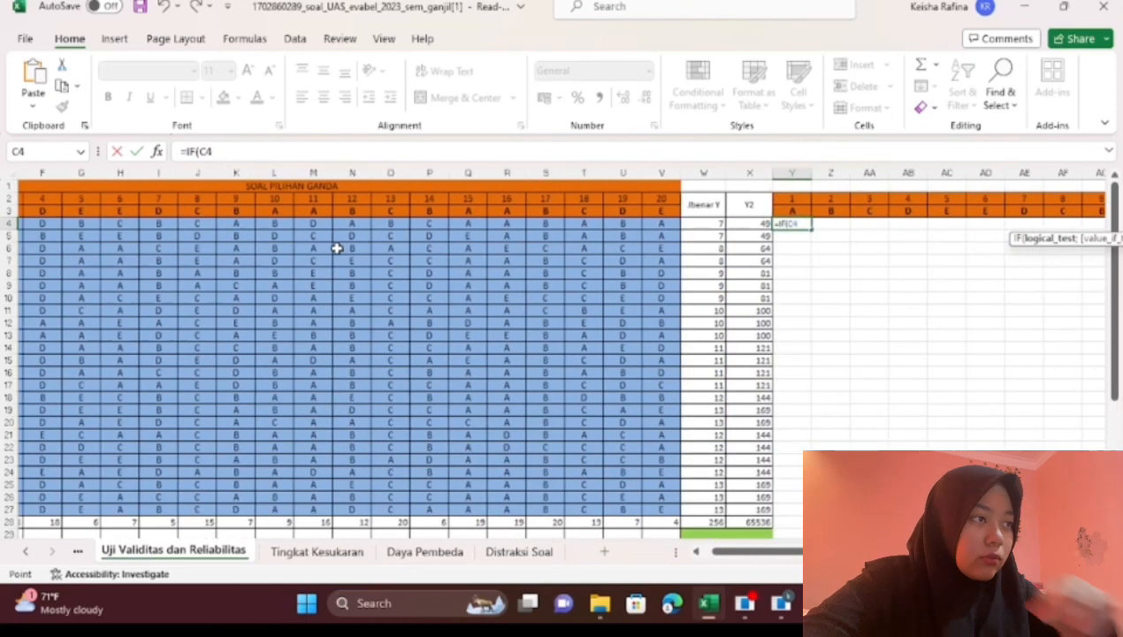
pyautogui.hscroll(1, 337, 248)
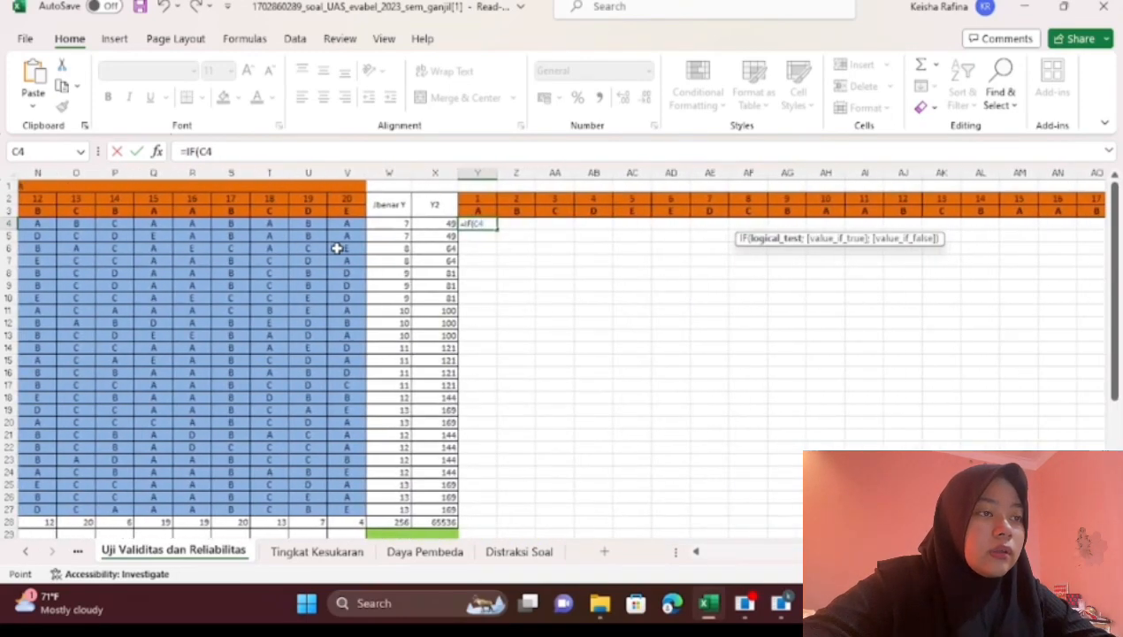
pyautogui.hscroll(-12, 337, 248)
pyautogui.hscroll(6, 337, 248)
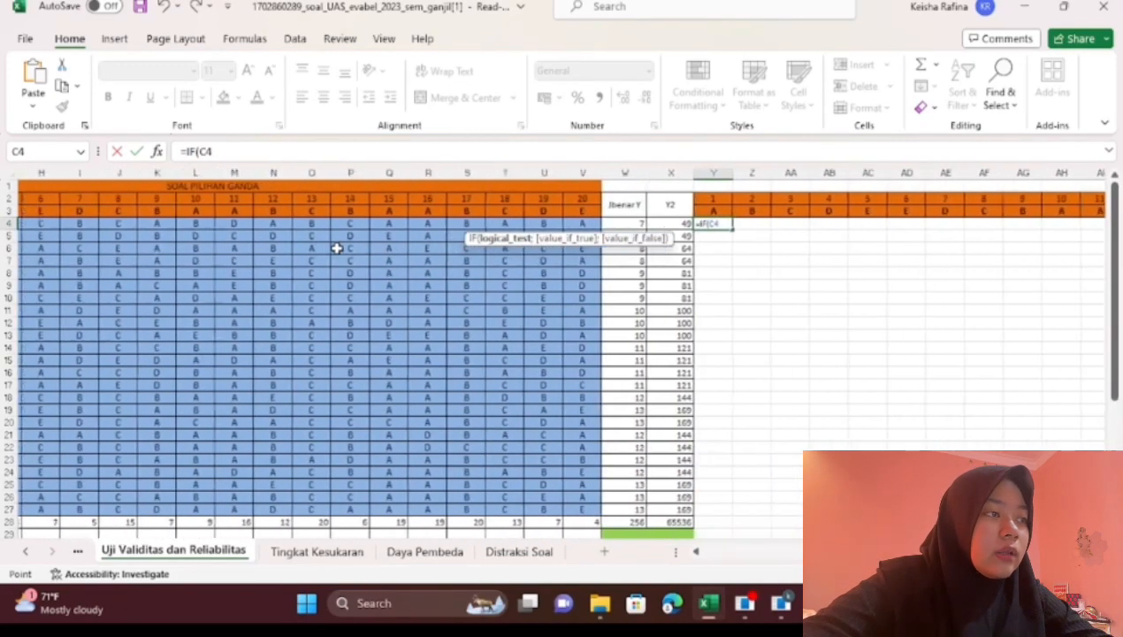
pyautogui.hscroll(1, 337, 249)
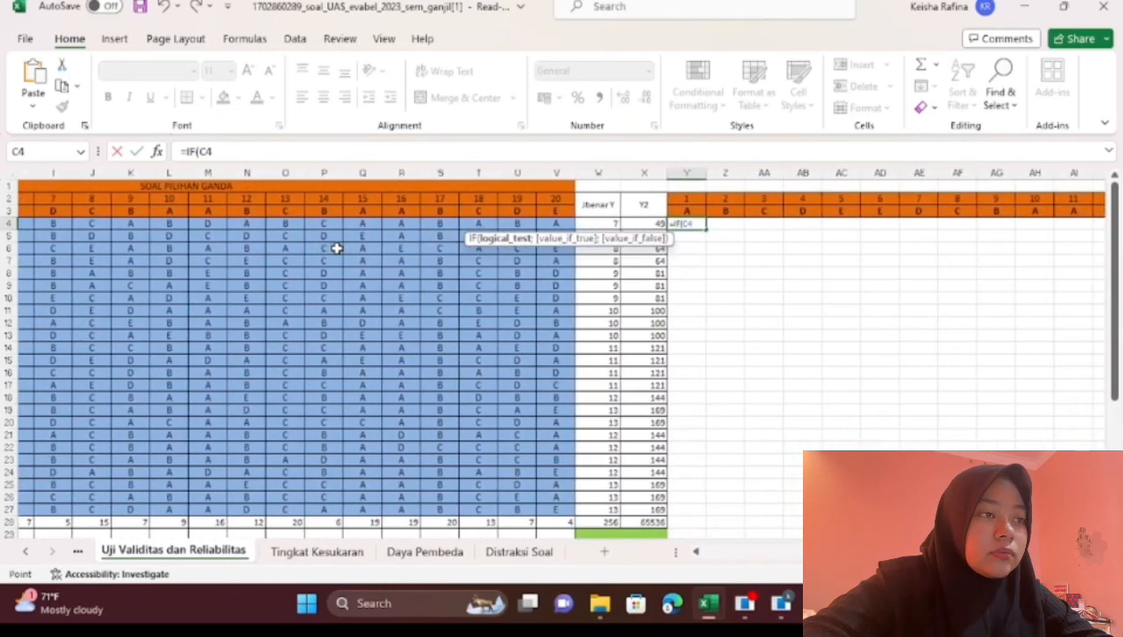
pyautogui.hscroll(1, 337, 249)
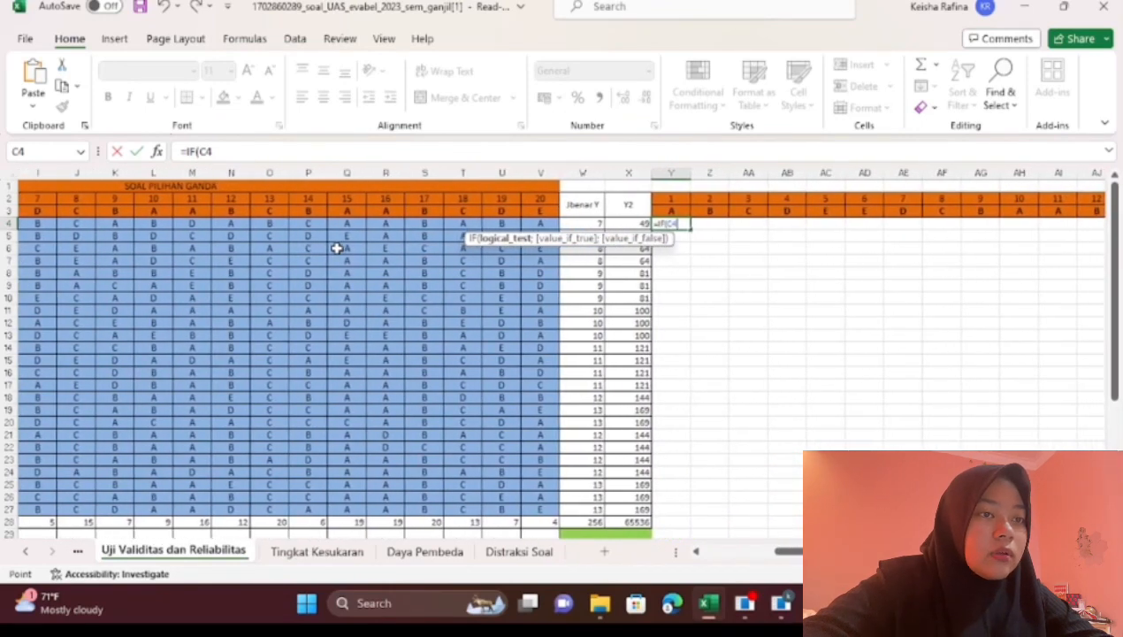
pyautogui.write('=')
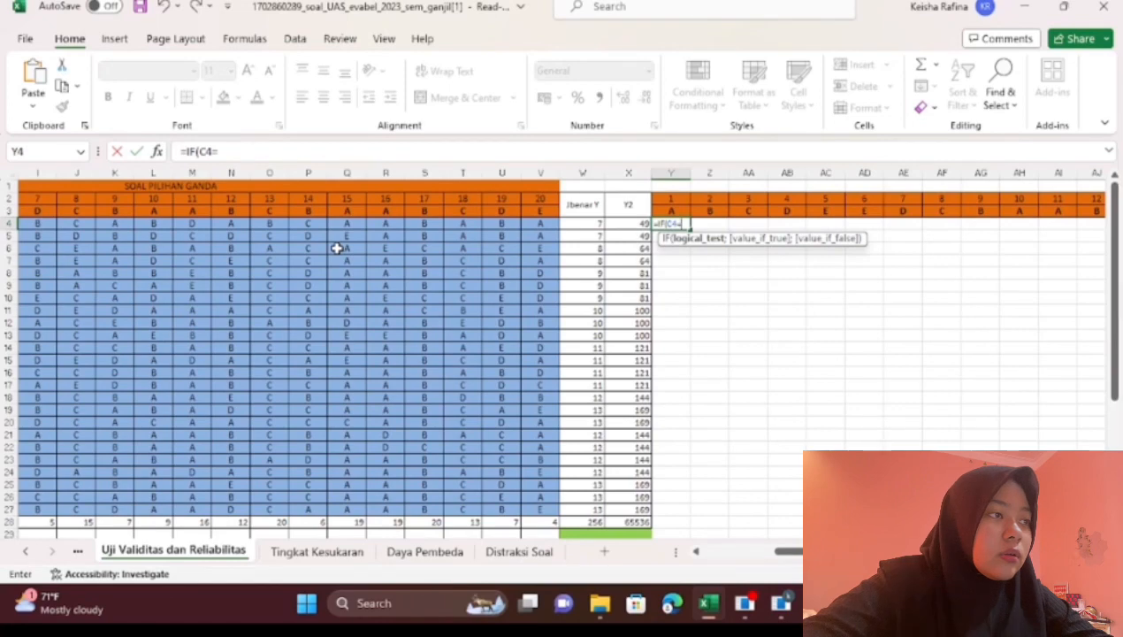
pyautogui.hscroll(-4, 337, 249)
pyautogui.click(199, 212)
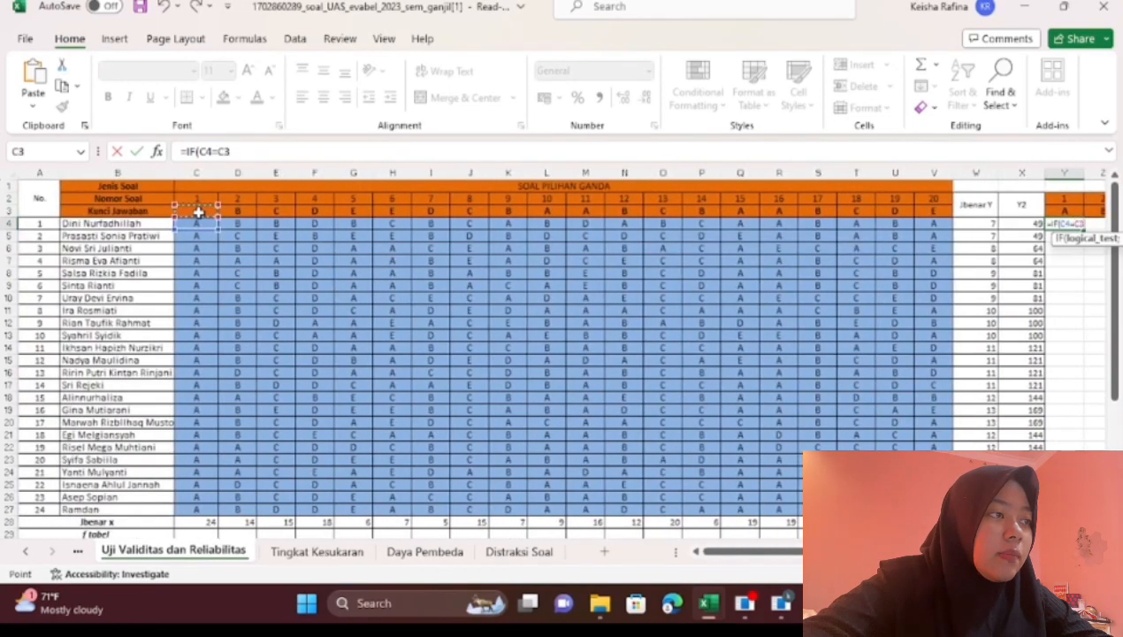
pyautogui.write(';')
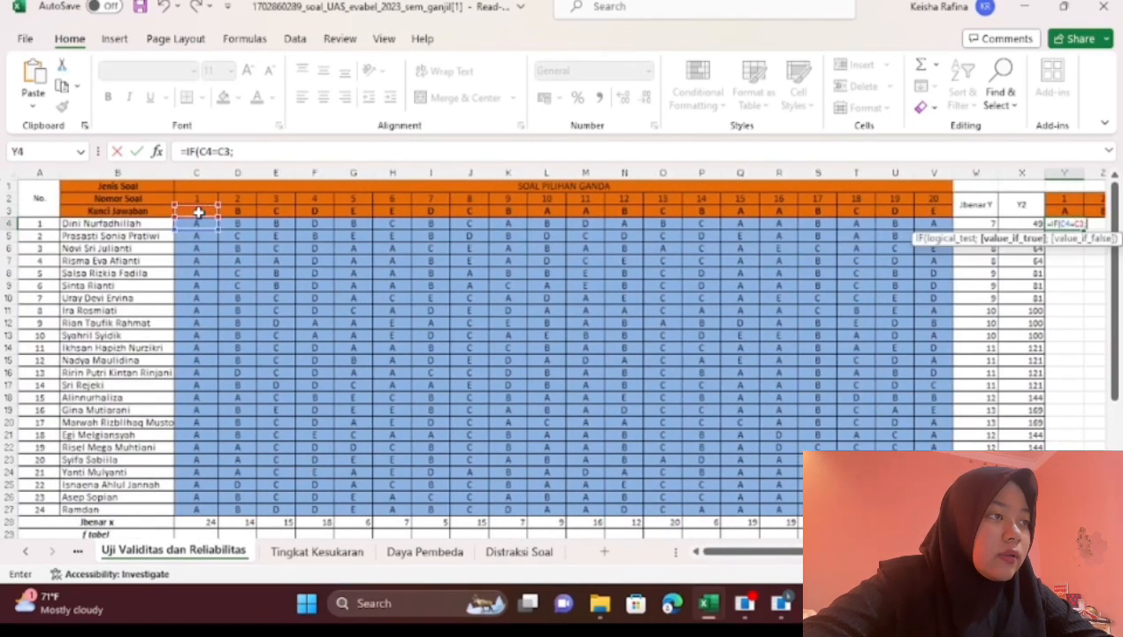
pyautogui.write('1;0')
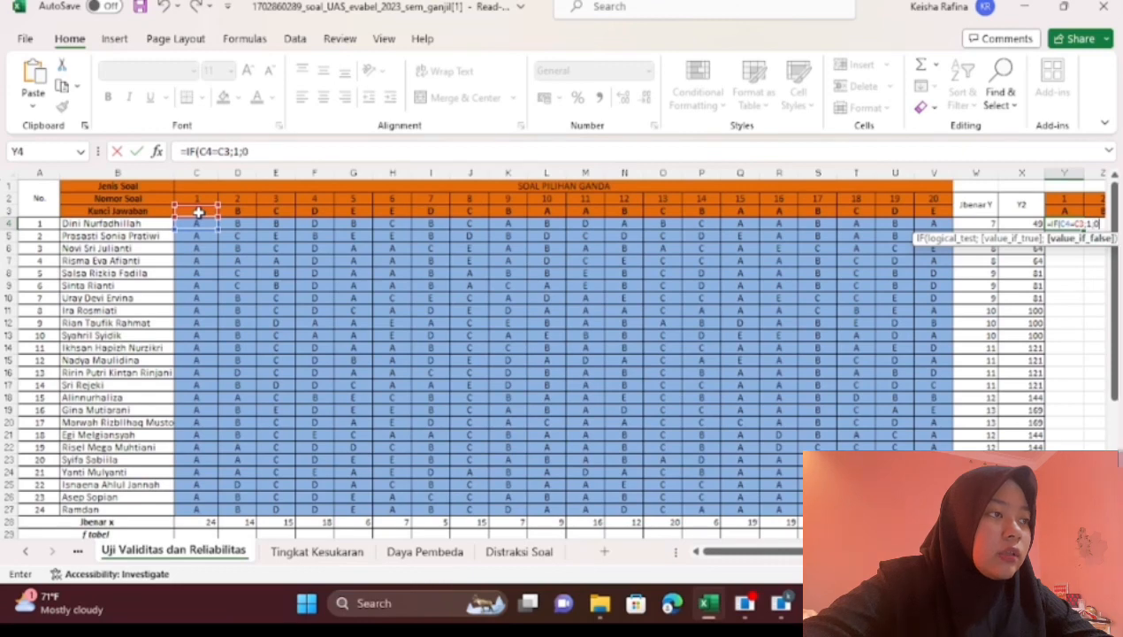
pyautogui.write(')')
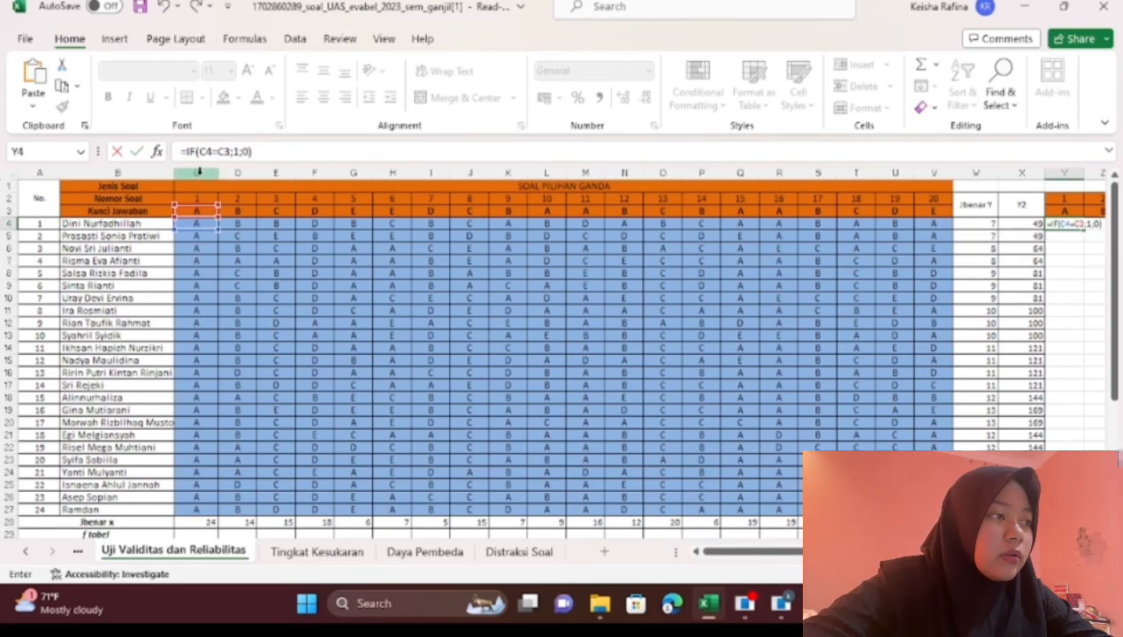
# - Make the answer-key reference in the Y4 formula absolute as $C$3 and enter the formula
pyautogui.click(214, 151)
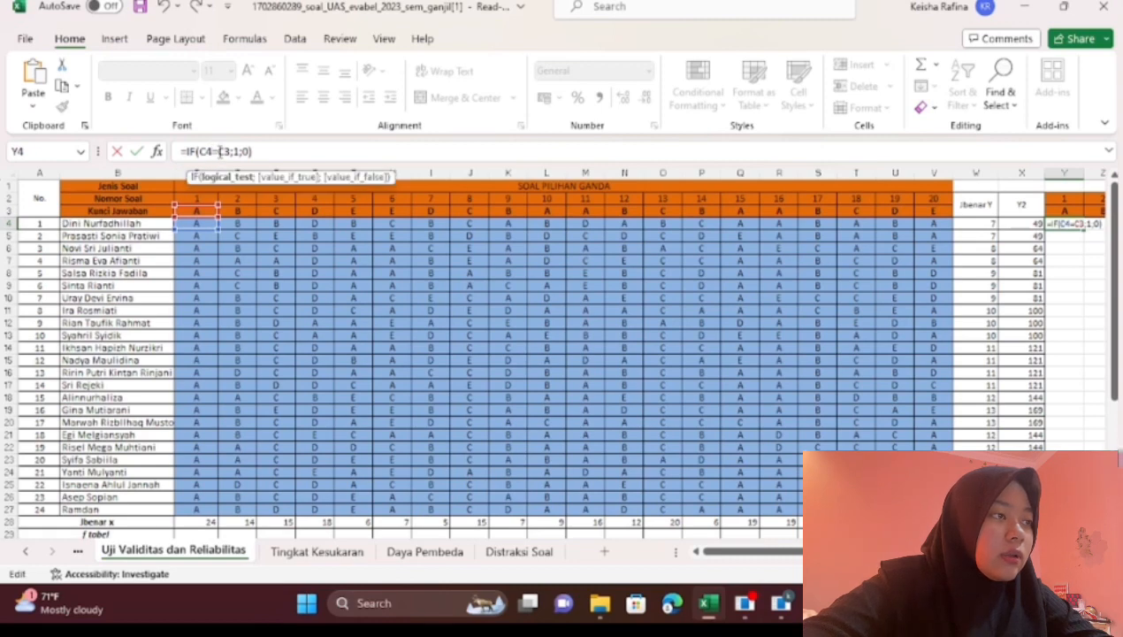
pyautogui.write('$')
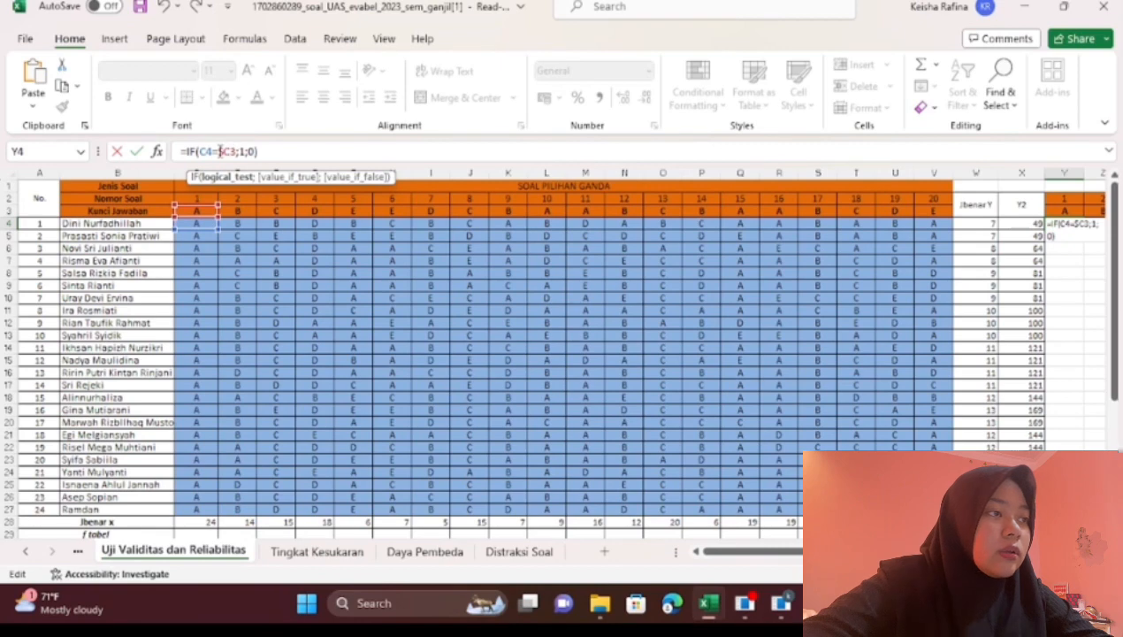
pyautogui.press('Right')
pyautogui.write('$')
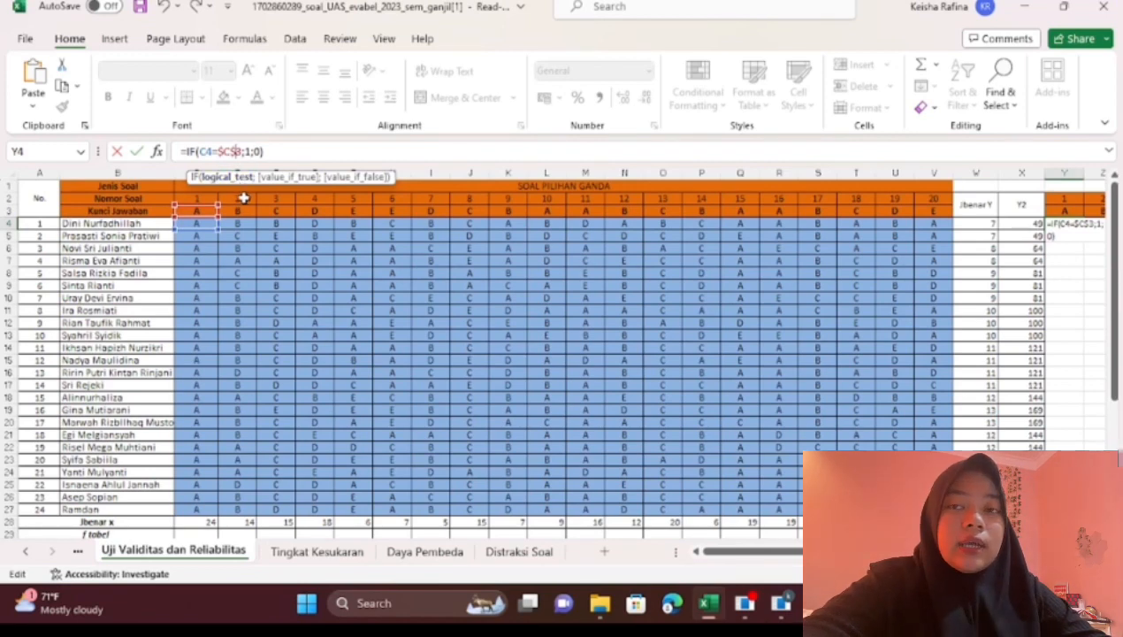
pyautogui.hscroll(5, 397, 259)
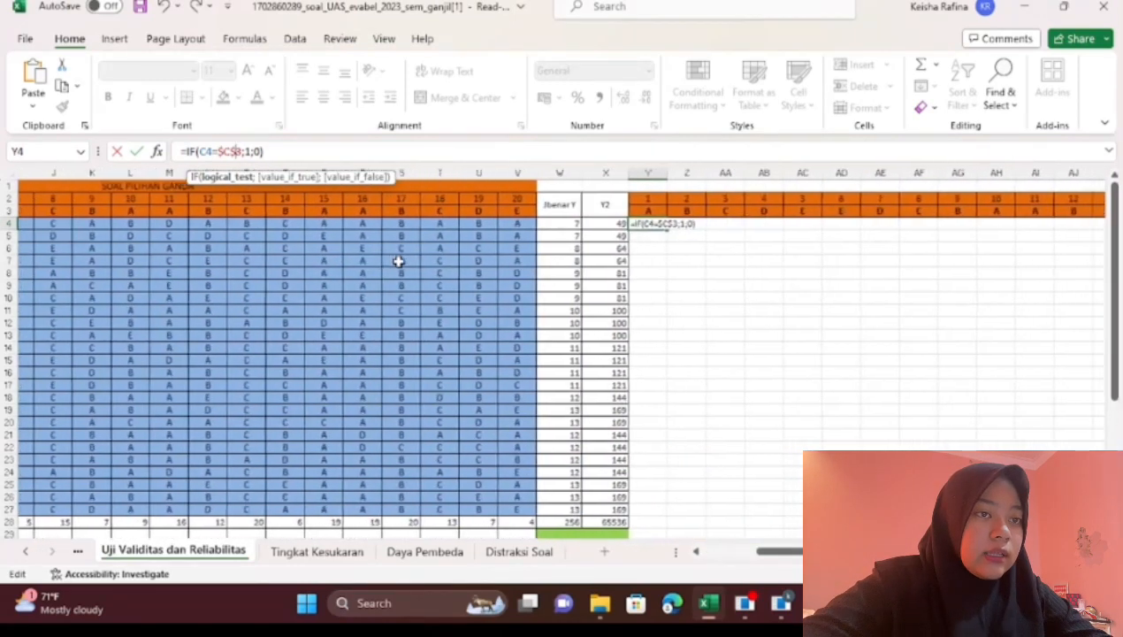
pyautogui.hscroll(1, 397, 261)
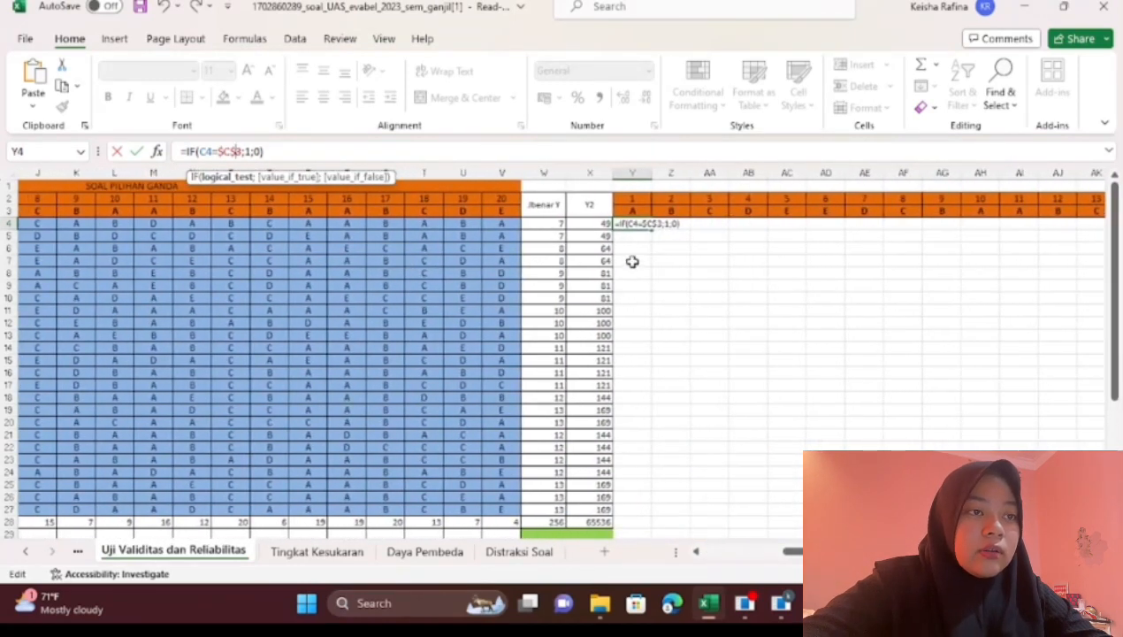
pyautogui.press('Return')
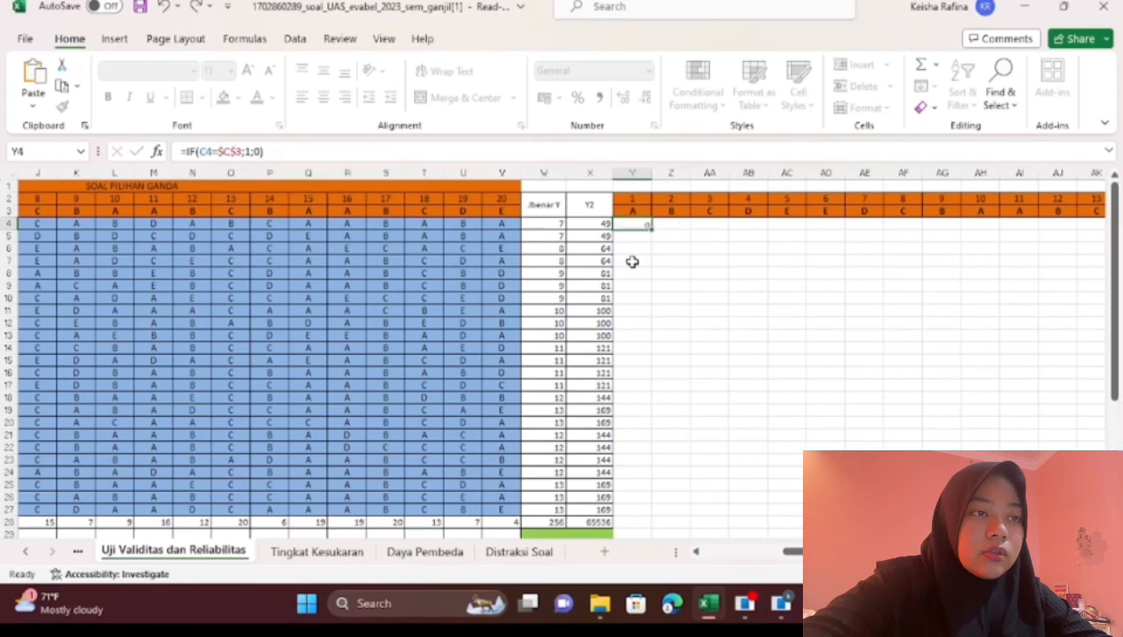
# - Fill the question 1 scoring formula from Y4 down to Y27 for all students
pyautogui.click(641, 224)
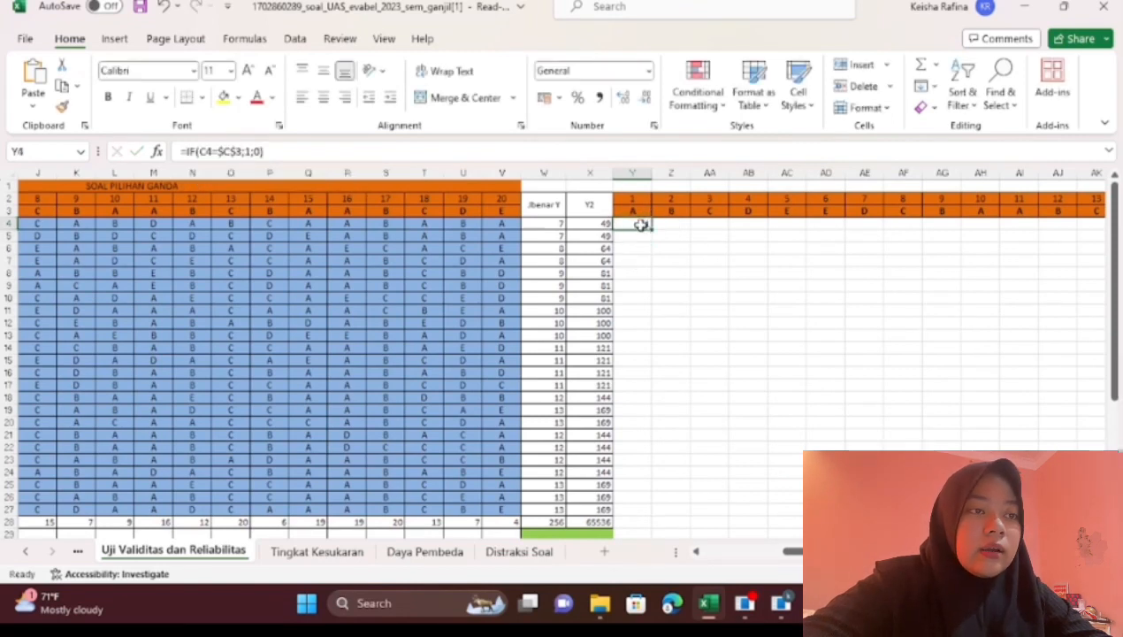
pyautogui.moveTo(652, 230); pyautogui.dragTo(655, 519)
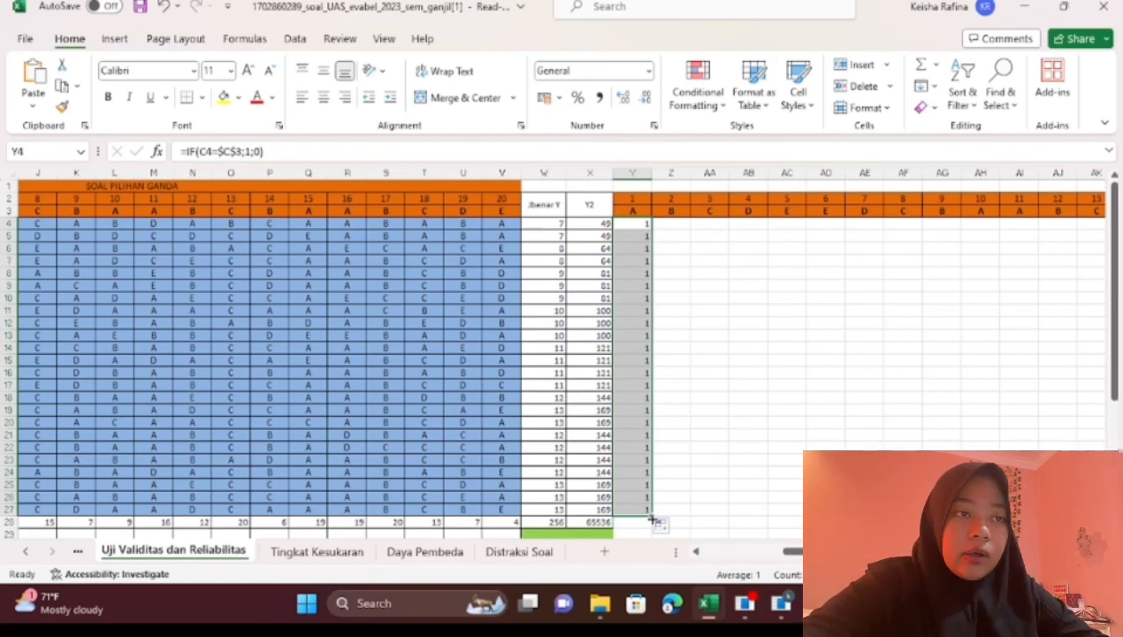
pyautogui.click(678, 225)
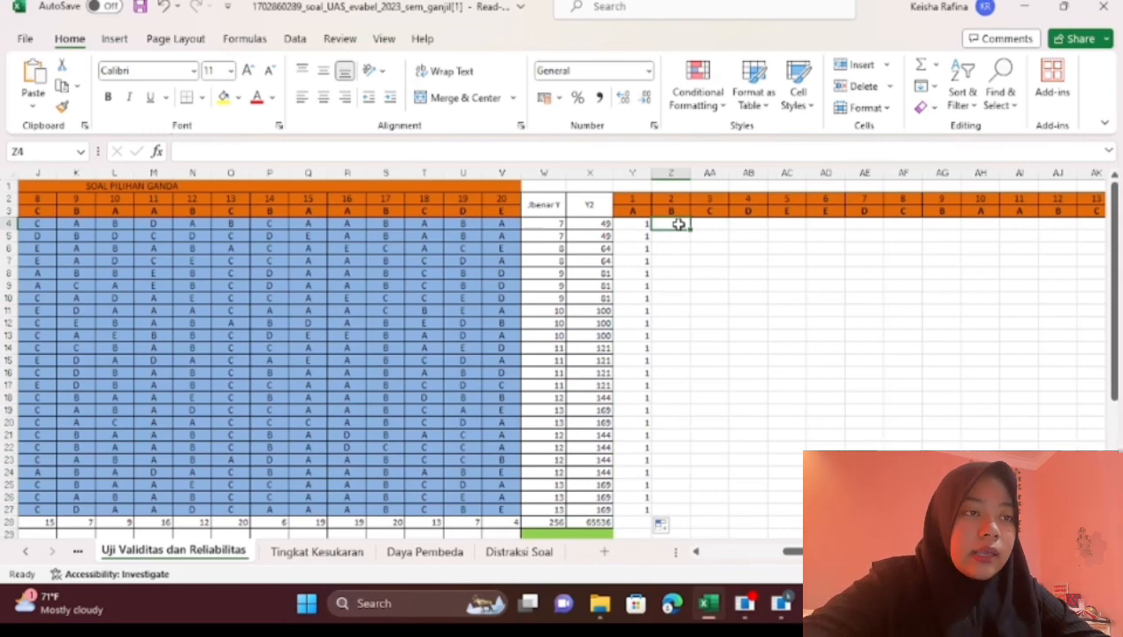
pyautogui.hscroll(5, 678, 225)
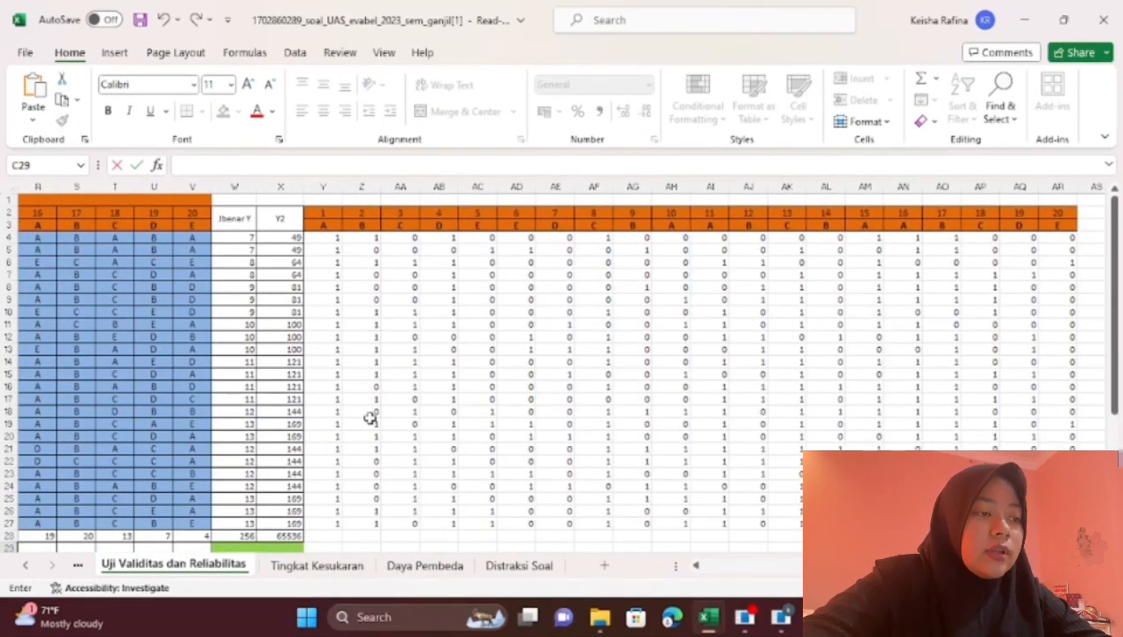
# - Switch to the browser and examine the r table's df = (N-2) rows and significance-level columns
pyautogui.hscroll(-6, 370, 418)
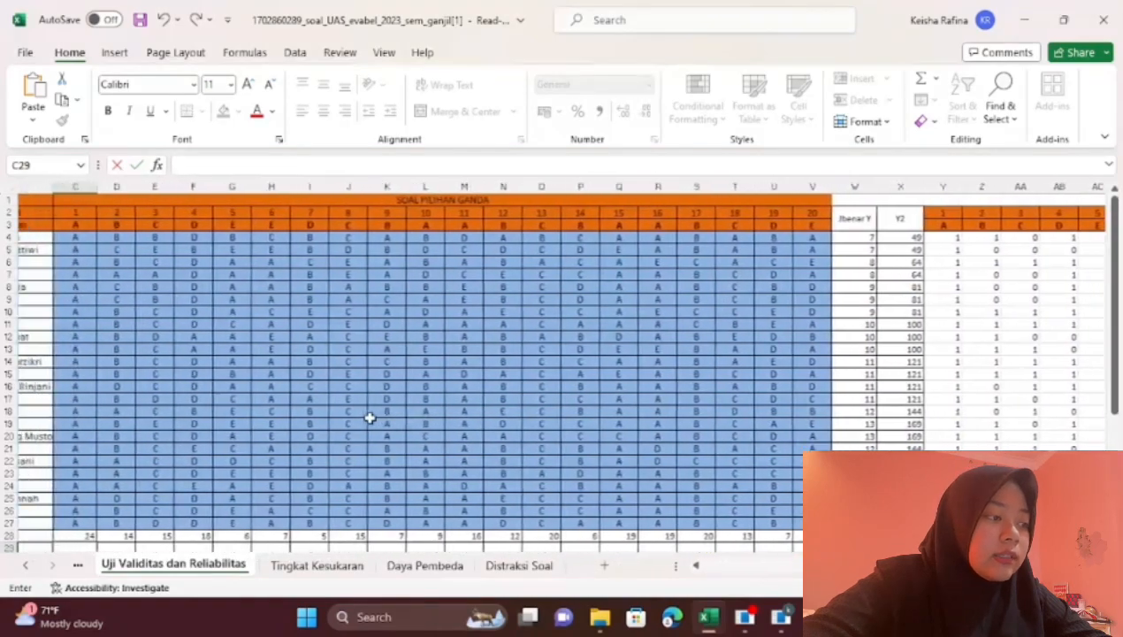
pyautogui.hscroll(-3, 369, 417)
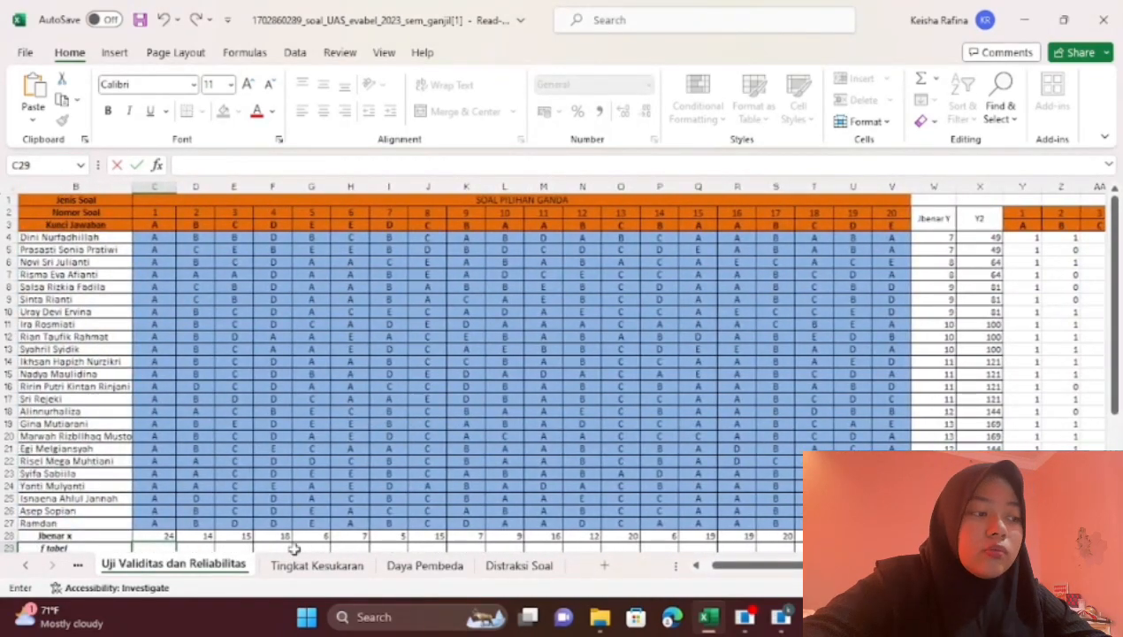
pyautogui.hscroll(4, 770, 494)
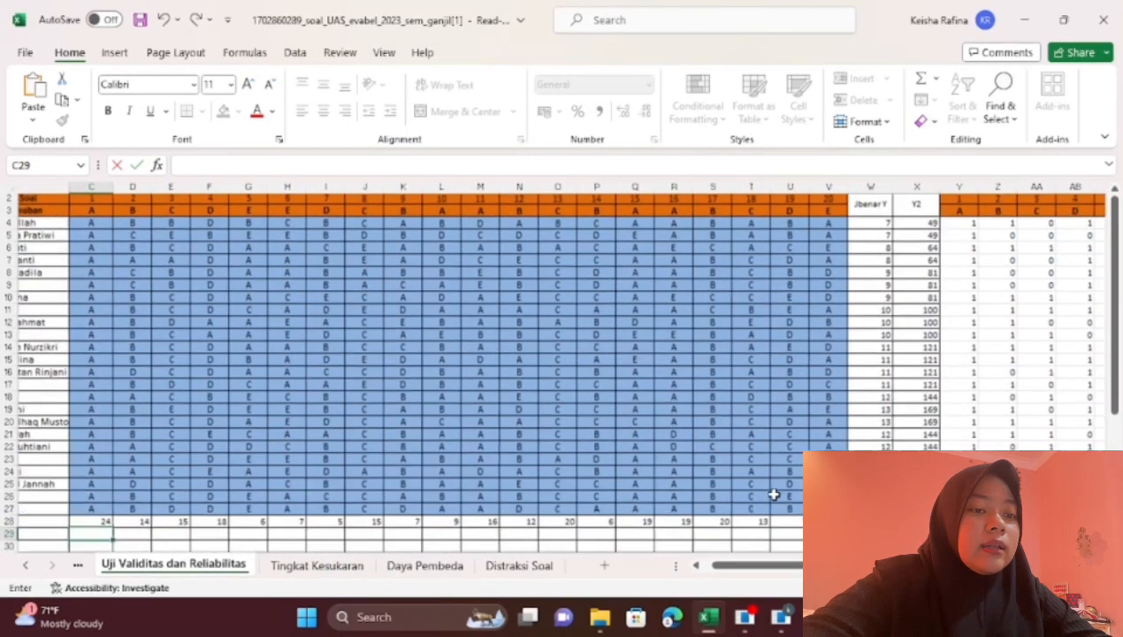
pyautogui.hscroll(-5, 774, 493)
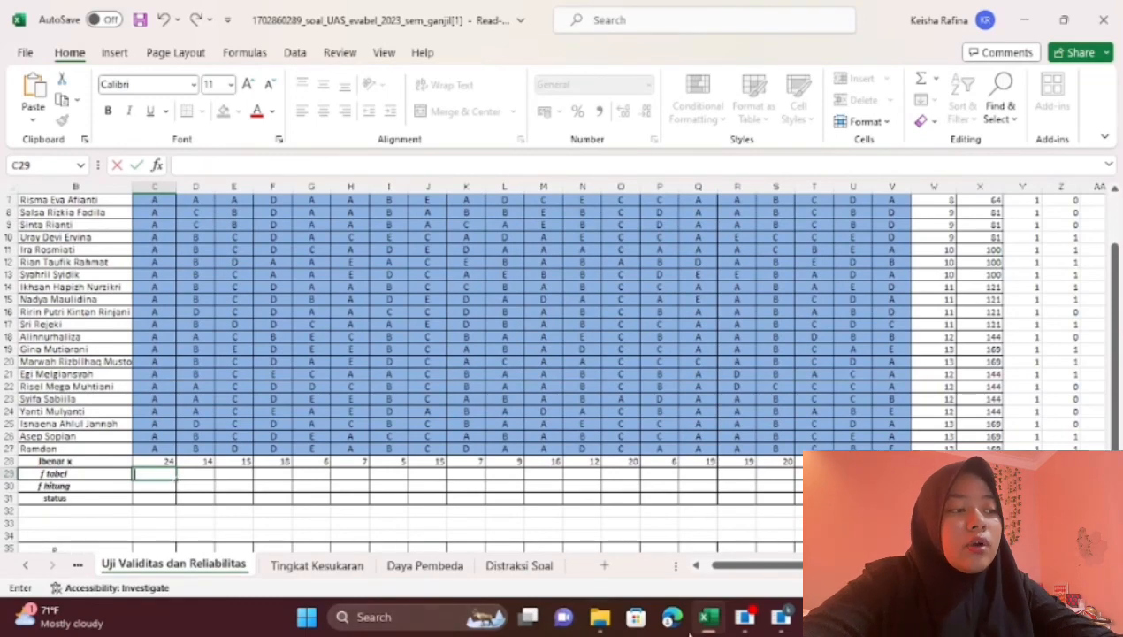
pyautogui.click(777, 624)
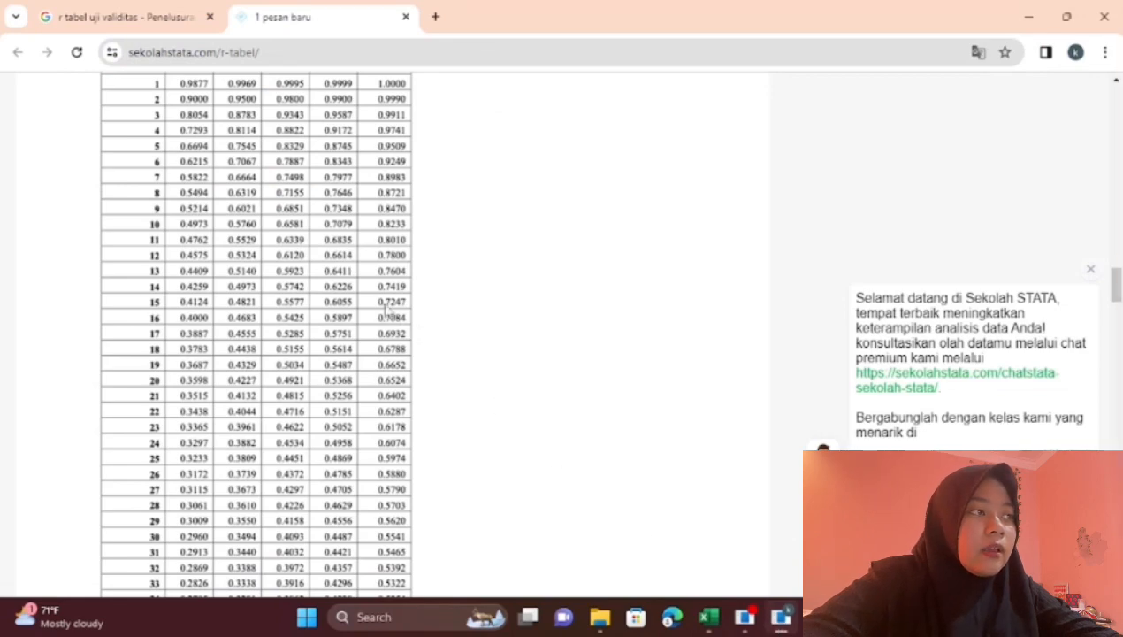
pyautogui.scroll(2, 223, 181)
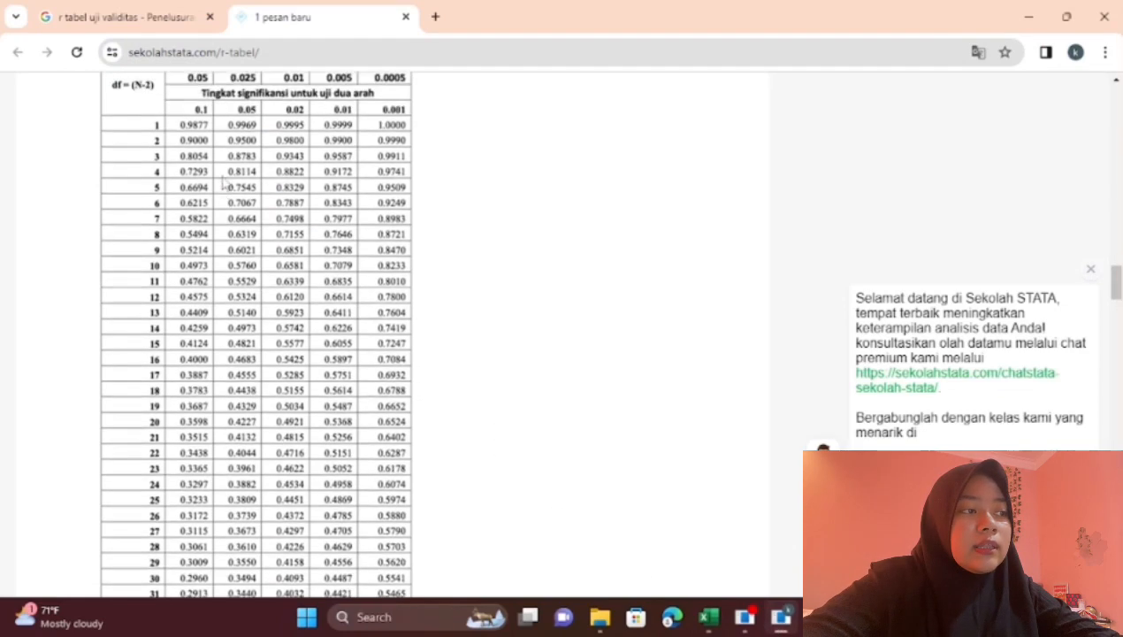
pyautogui.scroll(-3, 223, 182)
pyautogui.scroll(-4, 223, 182)
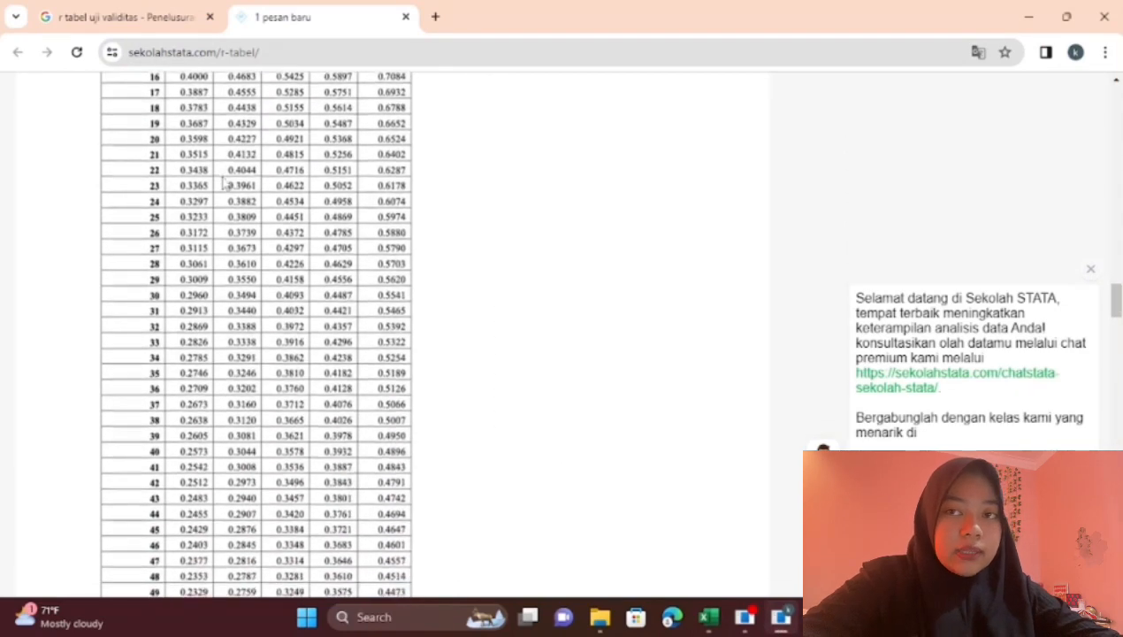
pyautogui.scroll(2, 223, 182)
pyautogui.scroll(5, 223, 181)
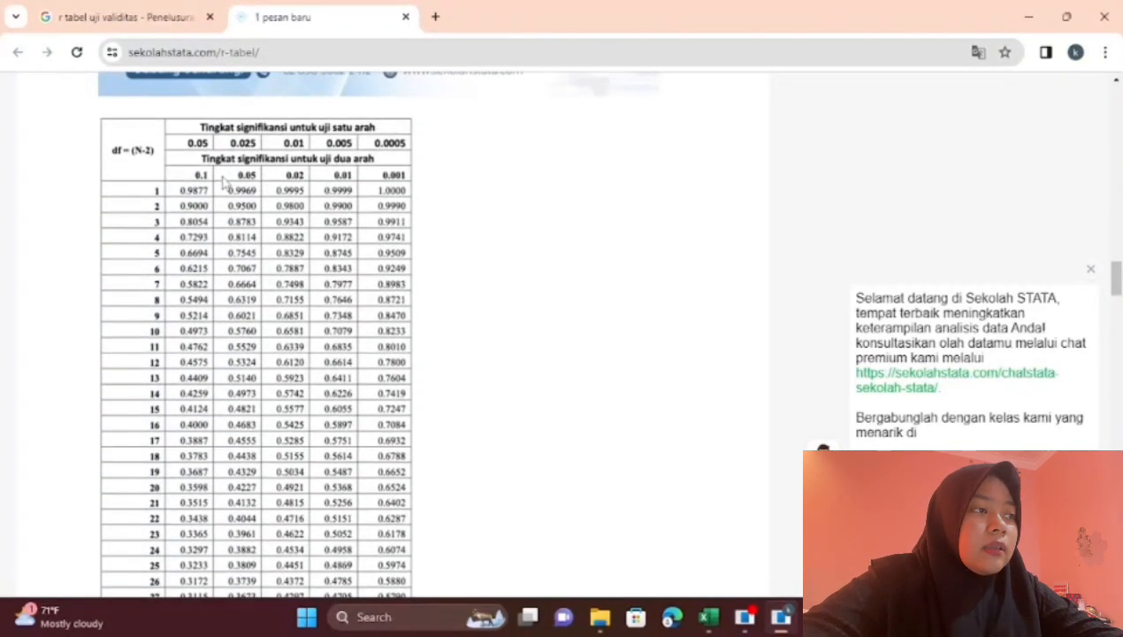
pyautogui.scroll(-1, 222, 182)
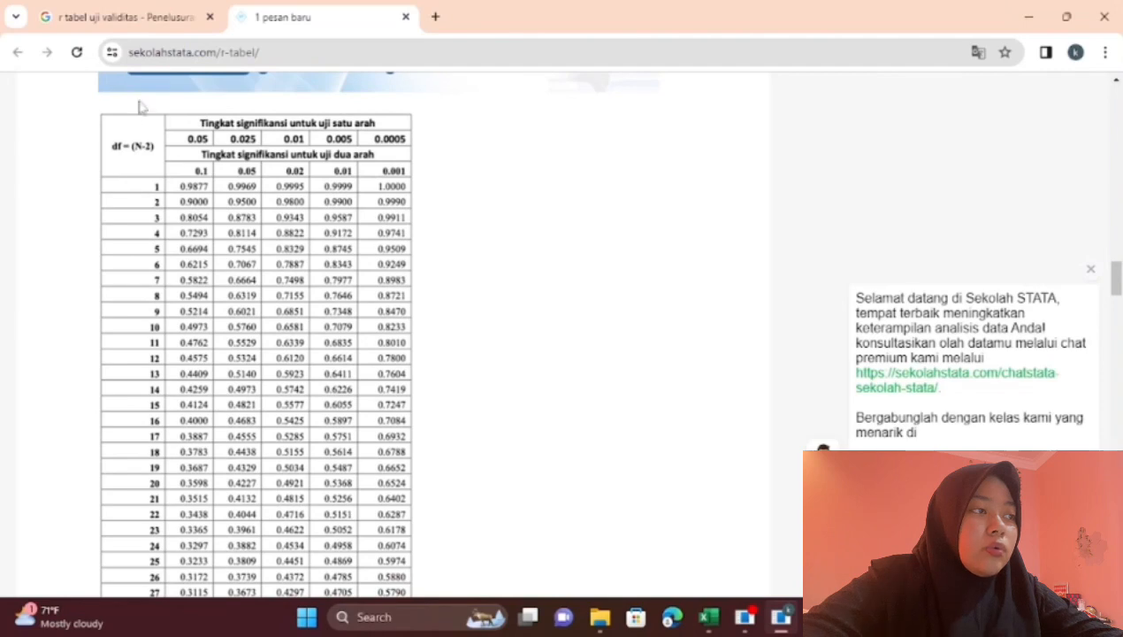
# - Check the number of students in the Excel sheet and look up df 22 at the two-tailed 0.05 level in the browser's r table
pyautogui.click(717, 627)
pyautogui.hscroll(-1, 352, 442)
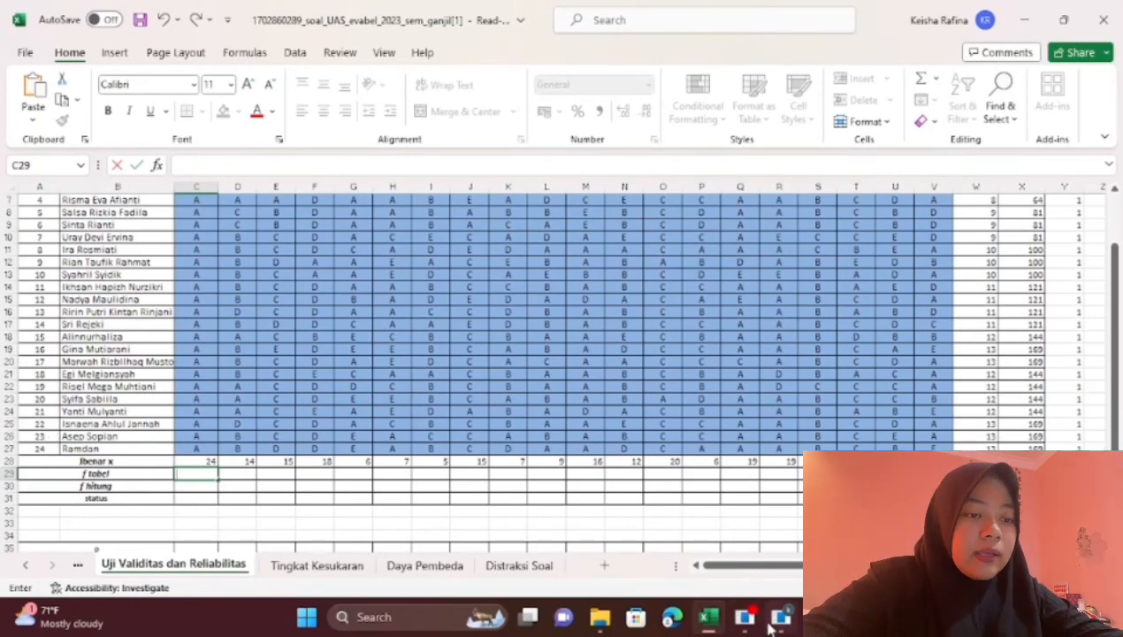
pyautogui.click(736, 527)
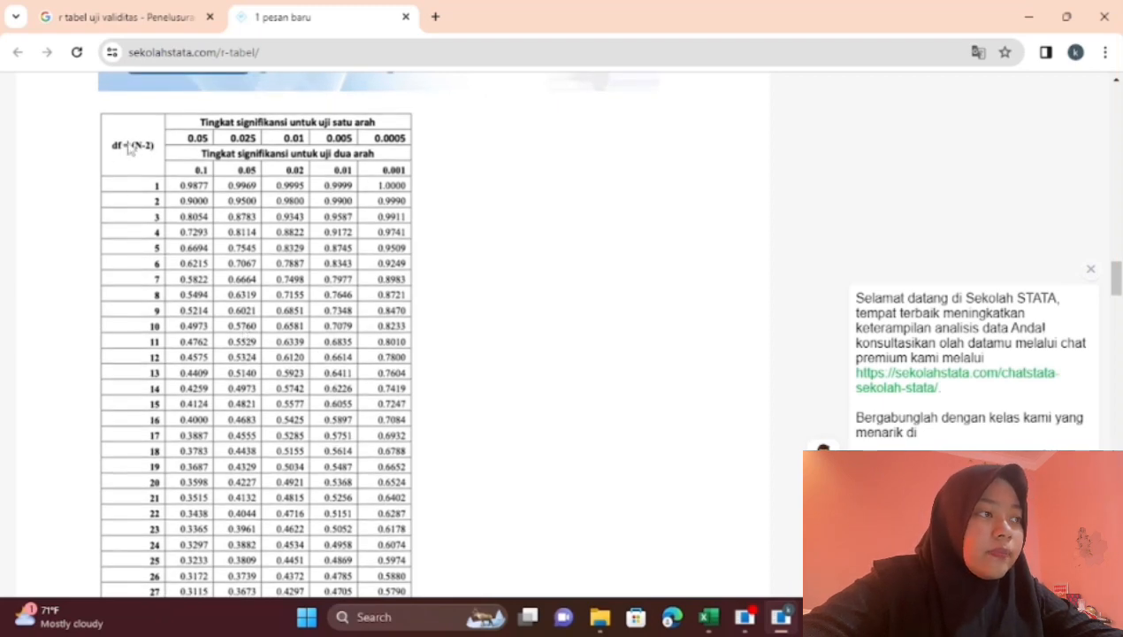
pyautogui.scroll(-3, 130, 149)
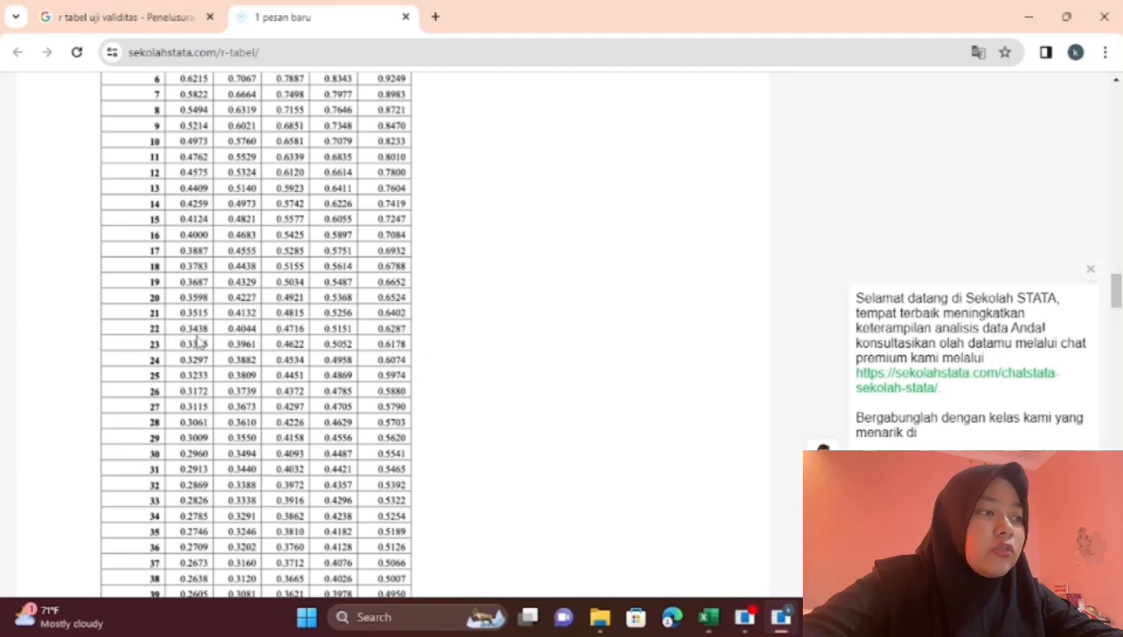
pyautogui.scroll(3, 232, 274)
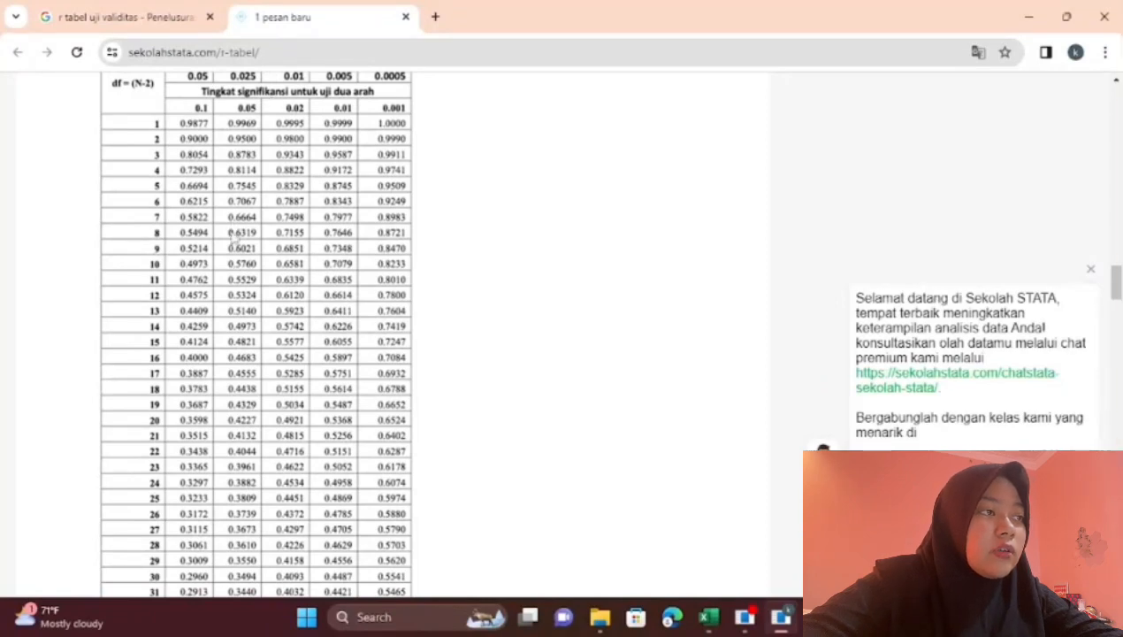
pyautogui.scroll(-3, 236, 274)
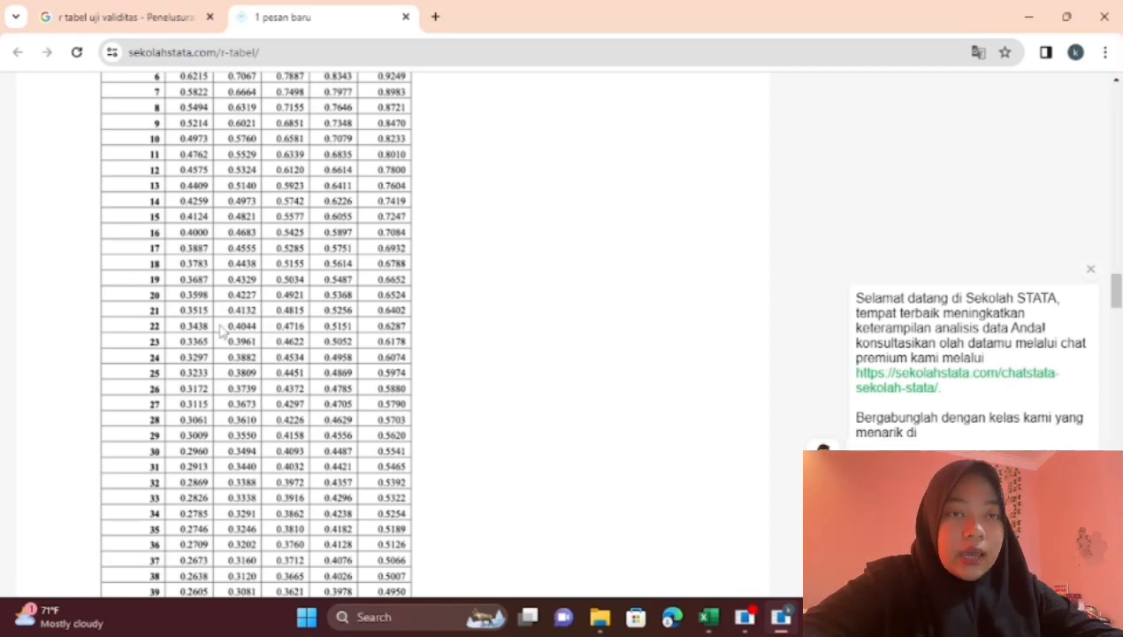
# - Return to Excel and enter 0.4044 as the question 1 table r value in C29
pyautogui.click(707, 616)
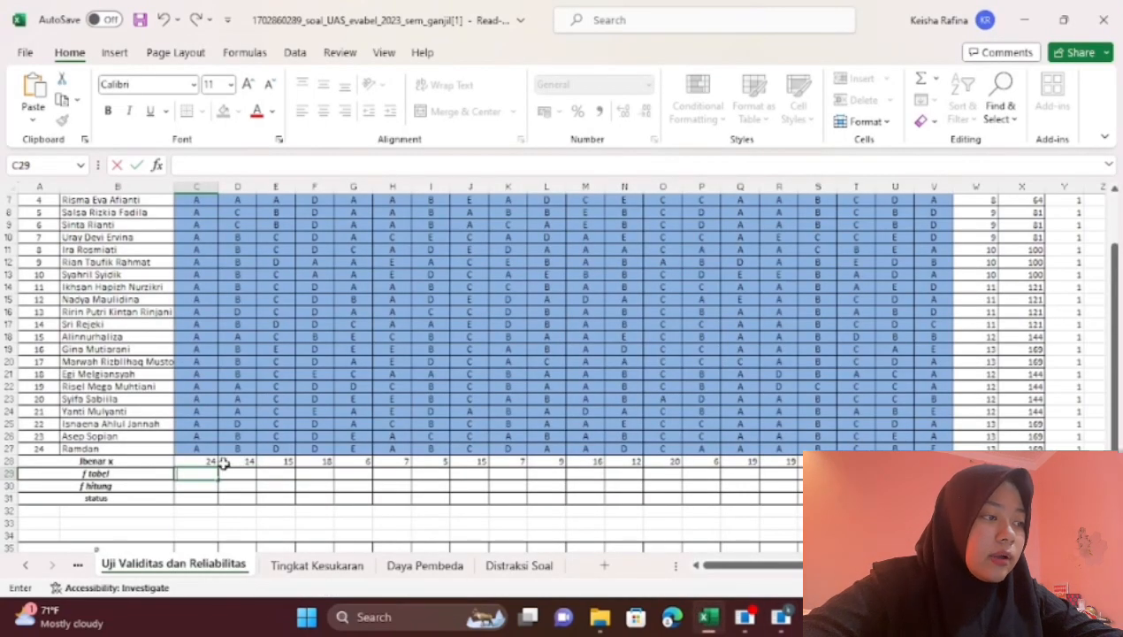
pyautogui.write('0.')
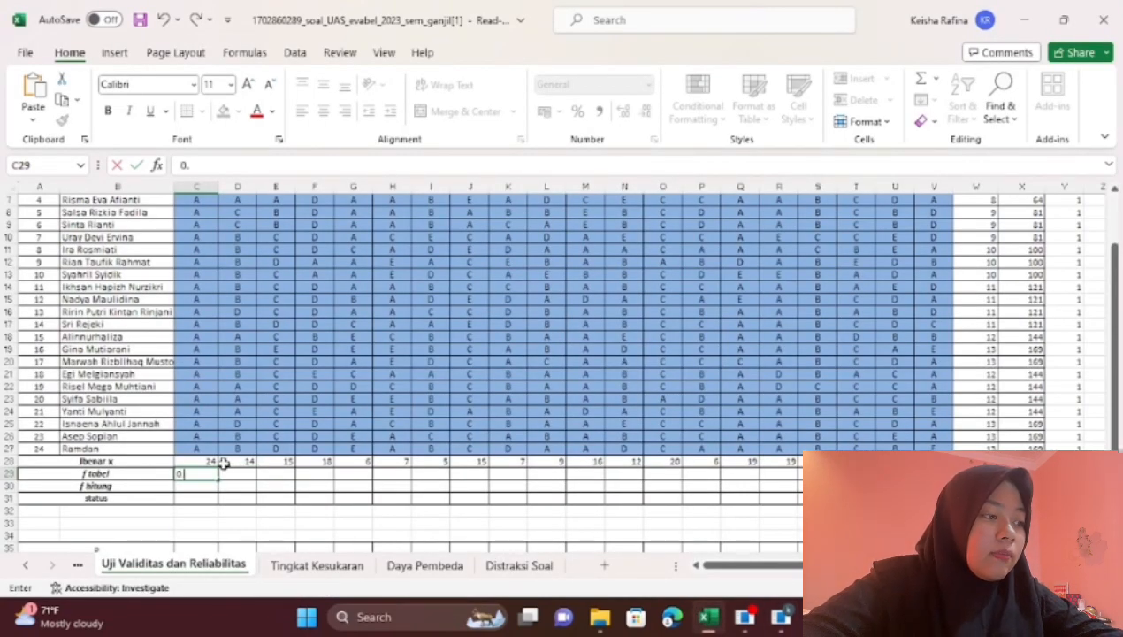
pyautogui.write('4044')
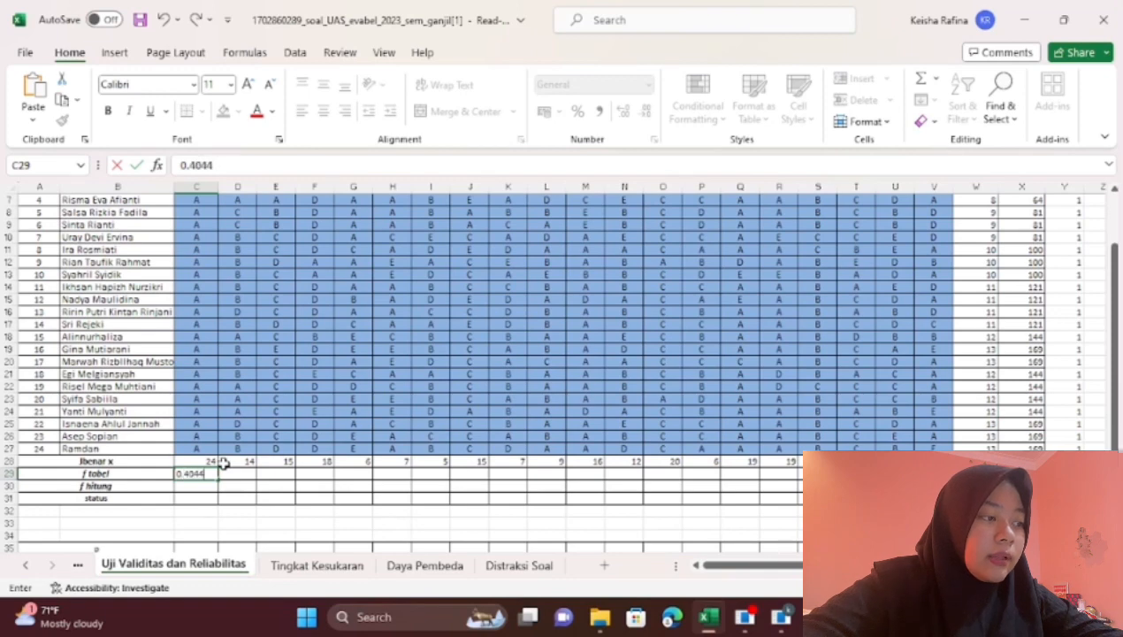
pyautogui.press('Return')
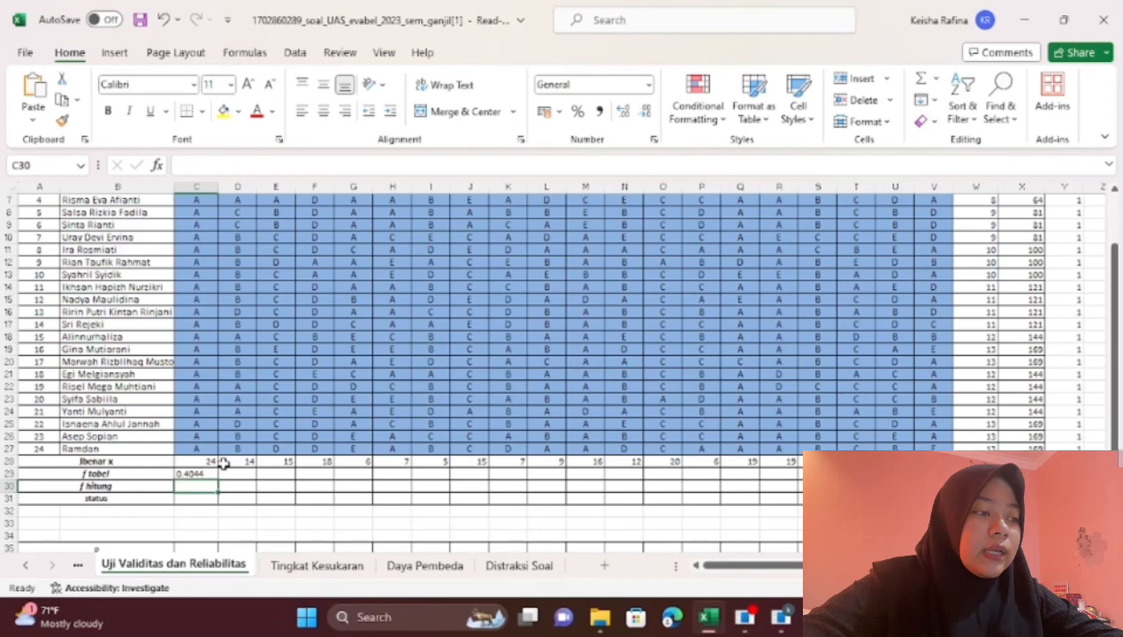
# - Write the formula =CORREL(Y4:Y27;W4:W27) in C30 to correlate question 1 scores with the students' total correct answers
pyautogui.write('=C')
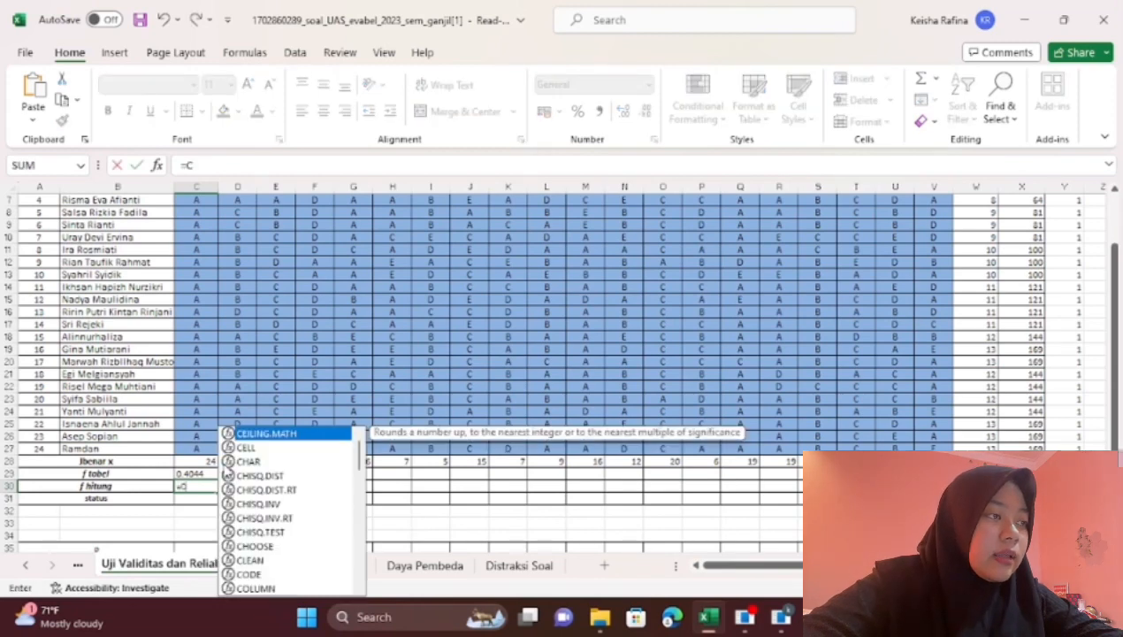
pyautogui.write('ORREL')
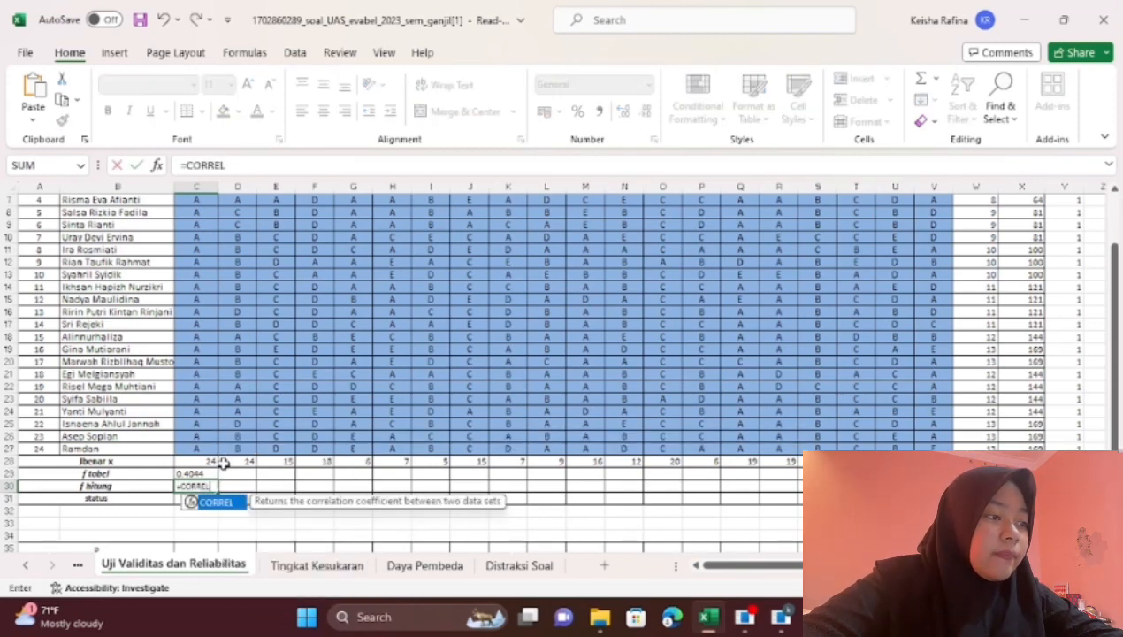
pyautogui.write('(')
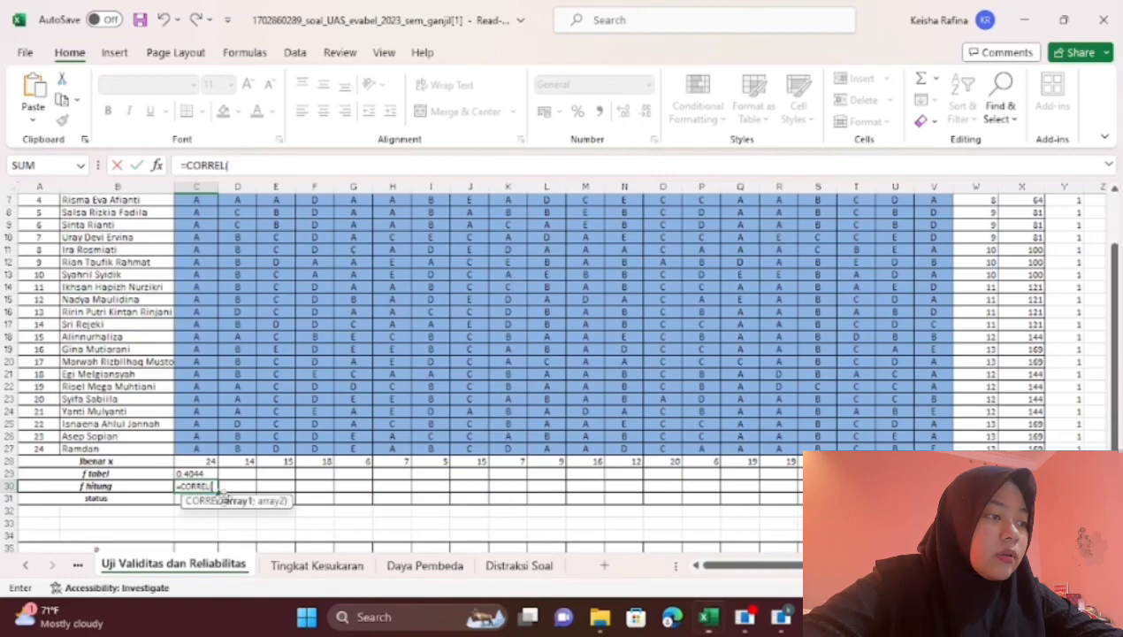
pyautogui.hscroll(5, 464, 383)
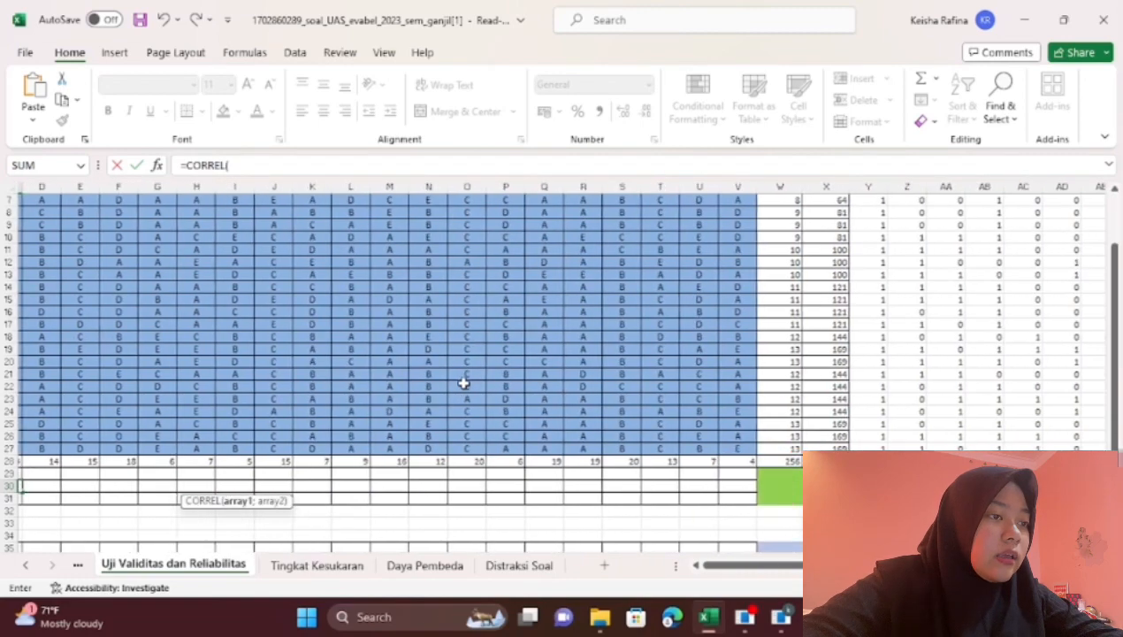
pyautogui.scroll(2, 463, 383)
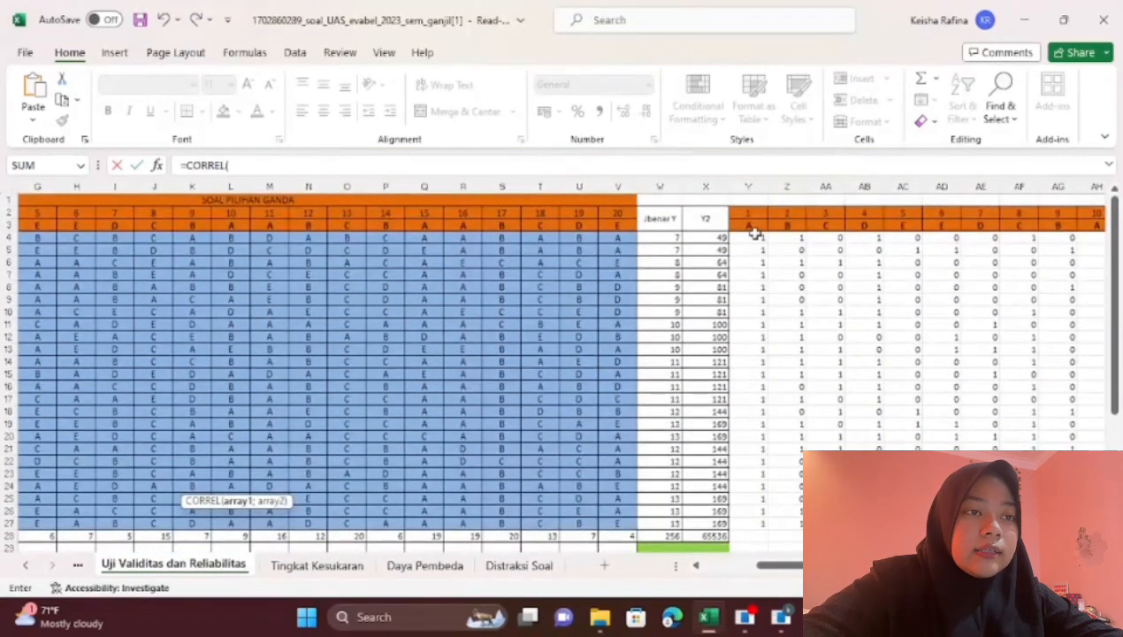
pyautogui.moveTo(755, 234); pyautogui.dragTo(749, 520)
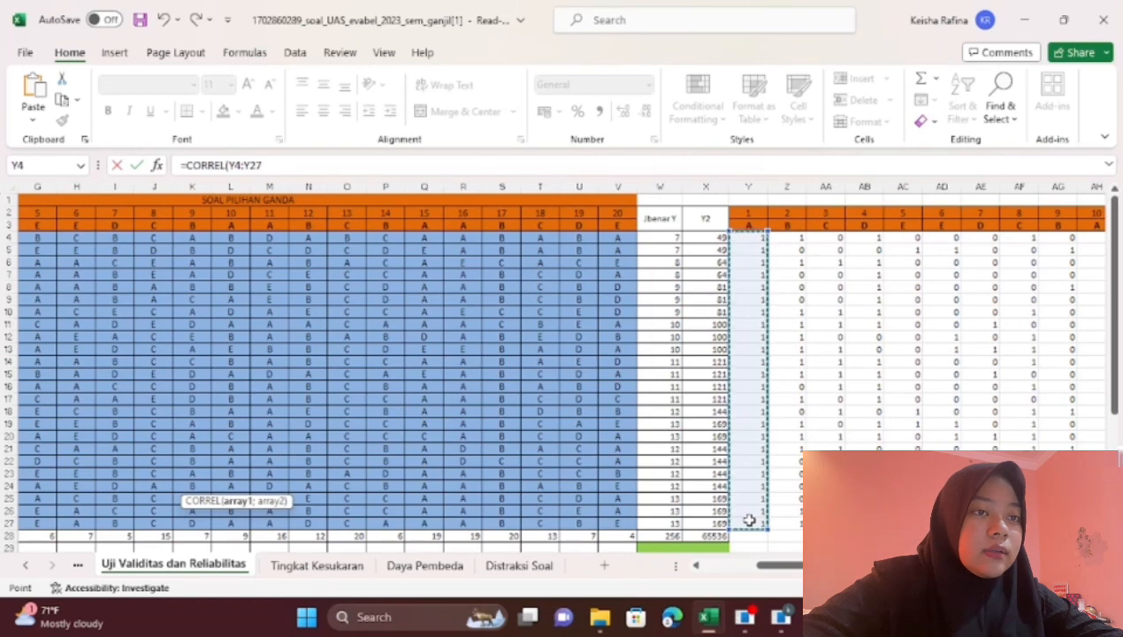
pyautogui.write(';')
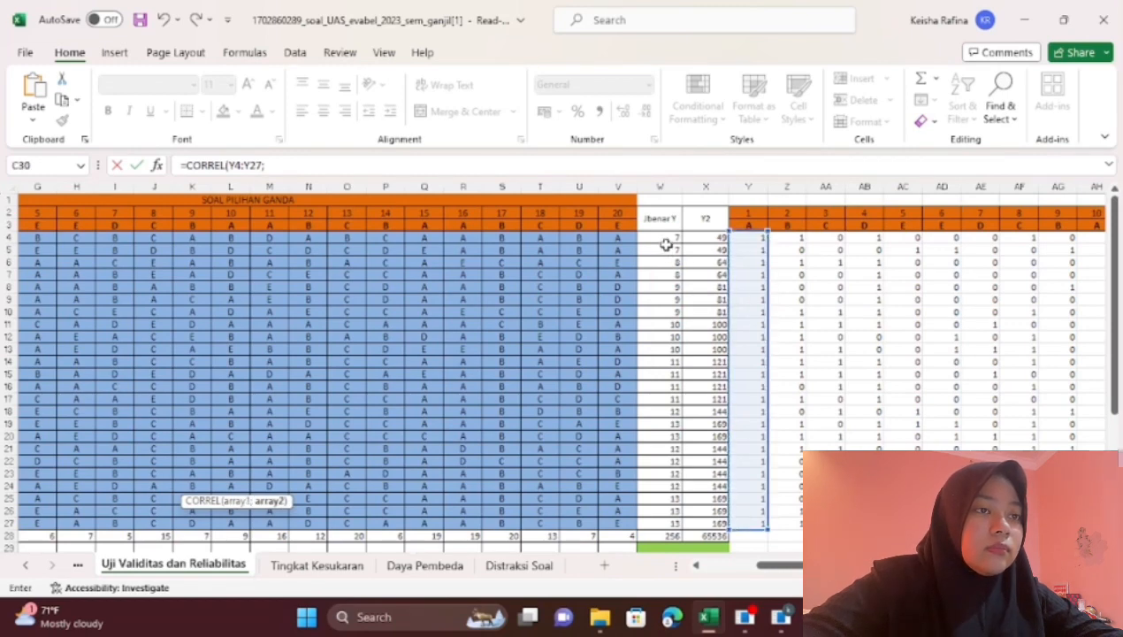
pyautogui.moveTo(665, 237); pyautogui.dragTo(657, 521)
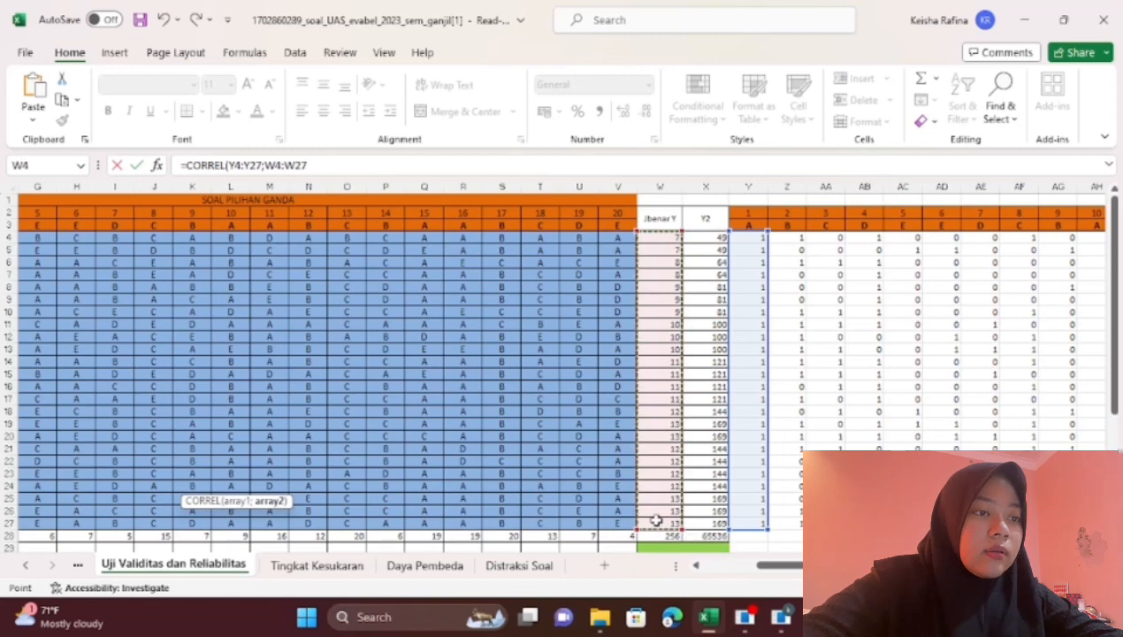
pyautogui.write(')')
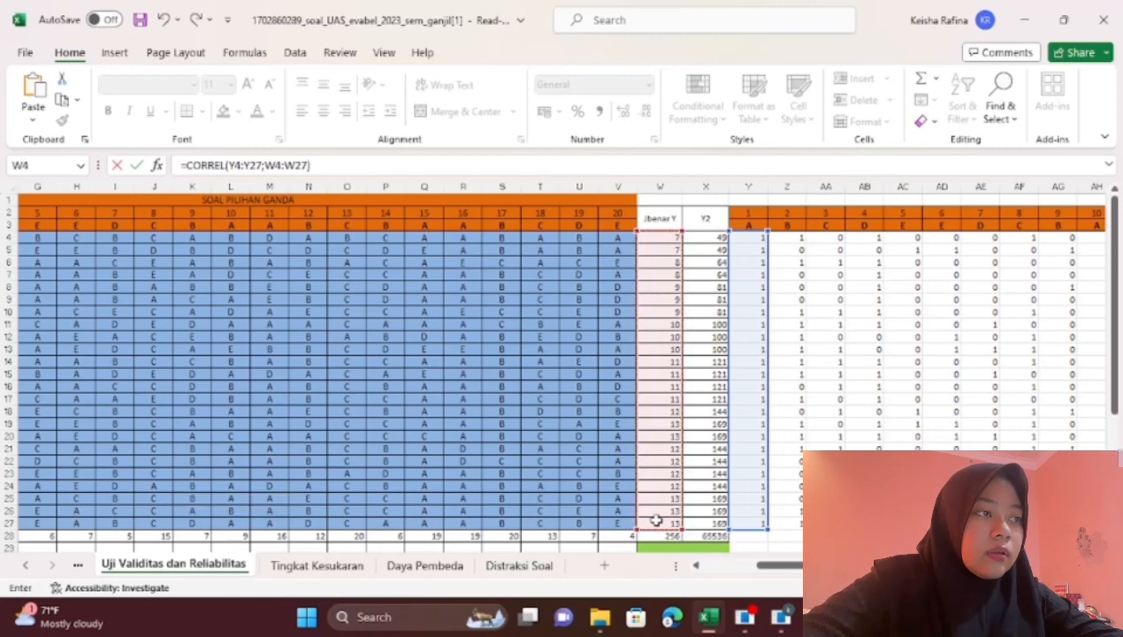
# - Make the total-score range in the C30 CORREL formula absolute as $W$4:$W$27 and enter the formula
pyautogui.hscroll(-3, 630, 413)
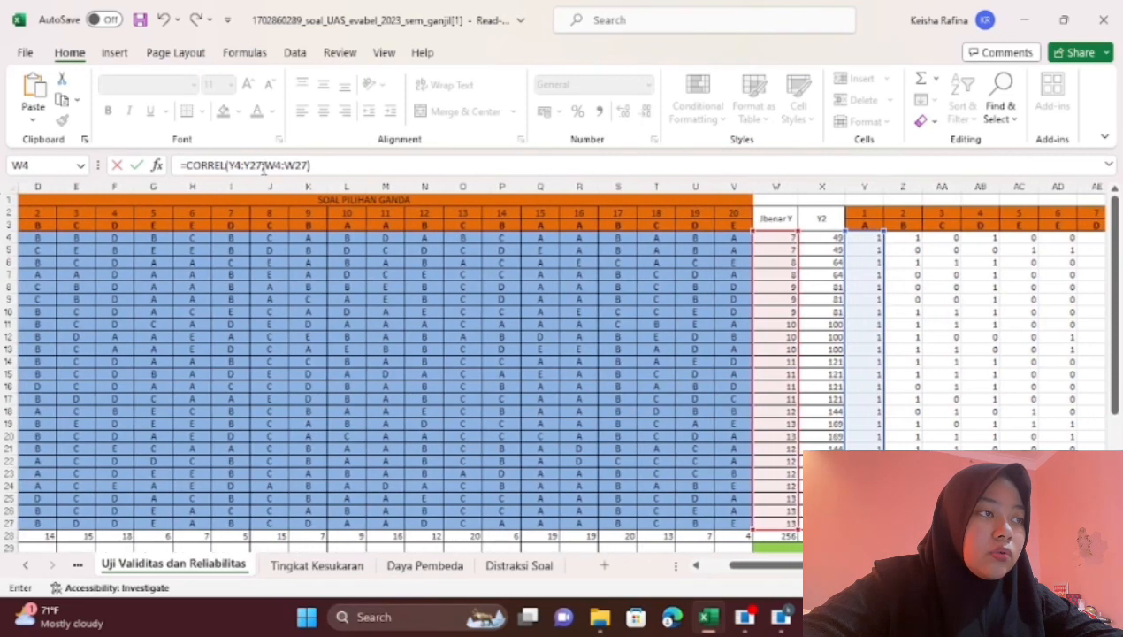
pyautogui.click(262, 165)
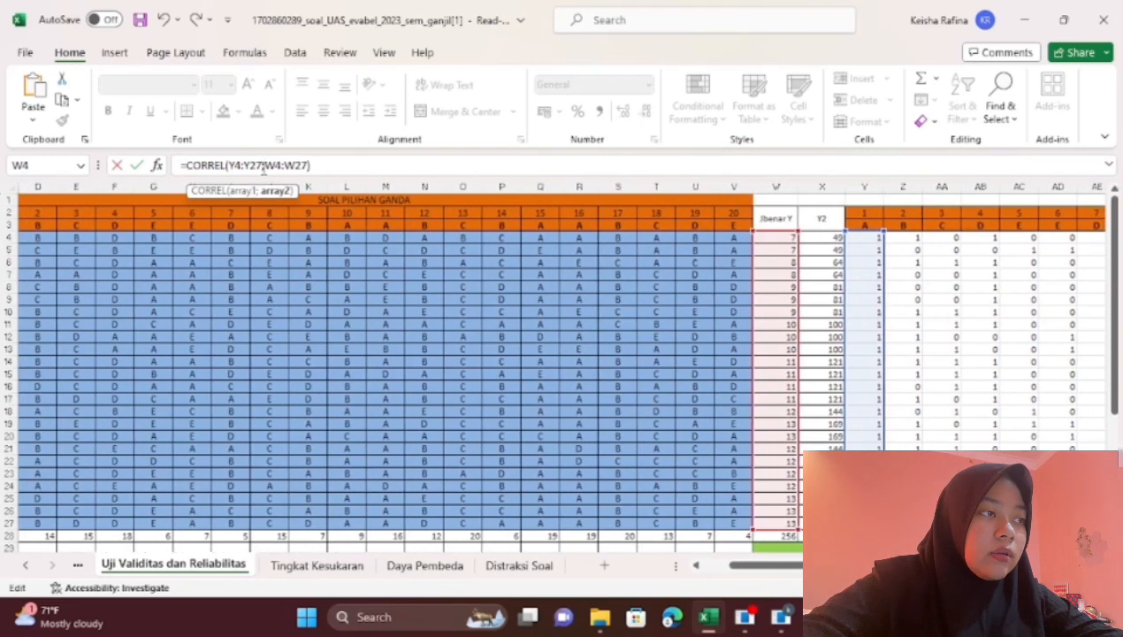
pyautogui.write(';')
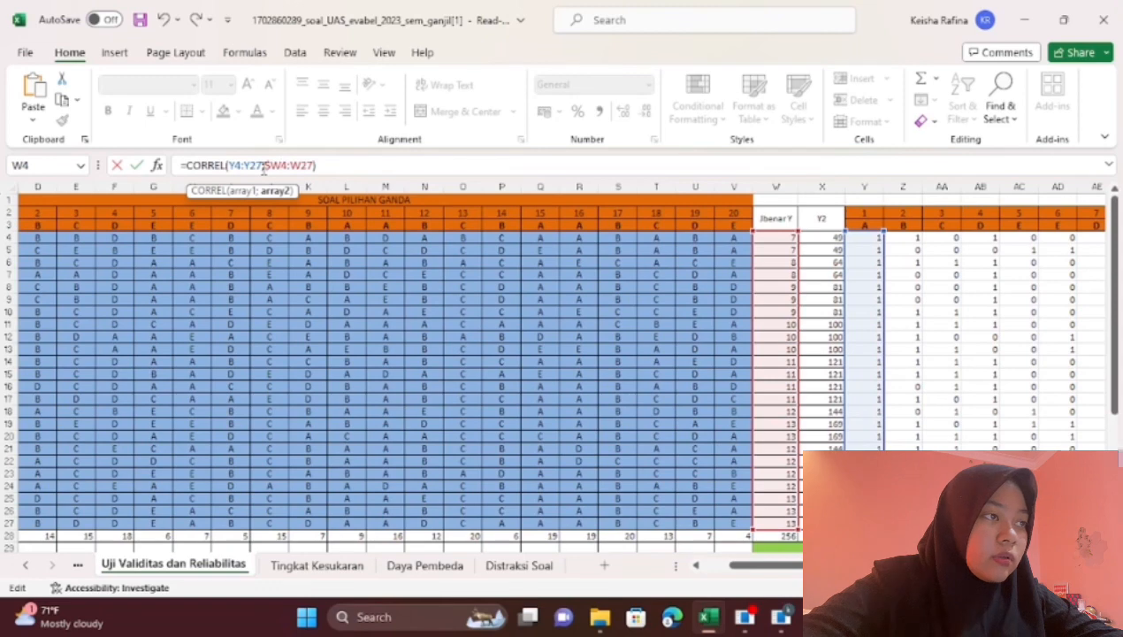
pyautogui.write('$')
pyautogui.press('Right')
pyautogui.press('Right')
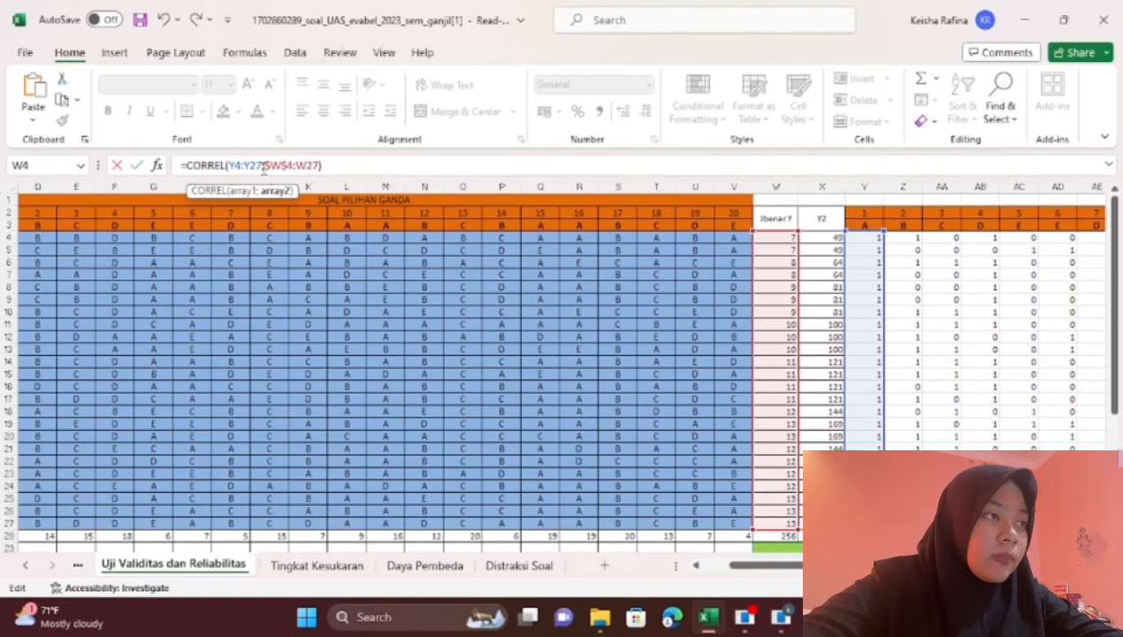
pyautogui.write('$')
pyautogui.press('Right')
pyautogui.write('$')
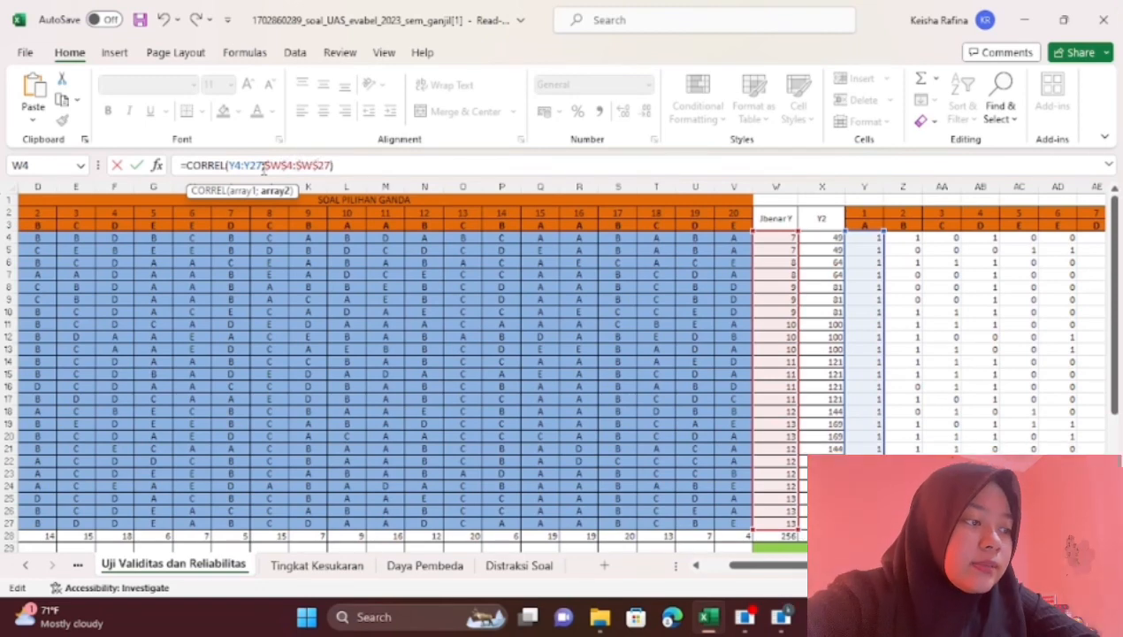
pyautogui.scroll(-2, 250, 211)
pyautogui.hscroll(-3, 250, 211)
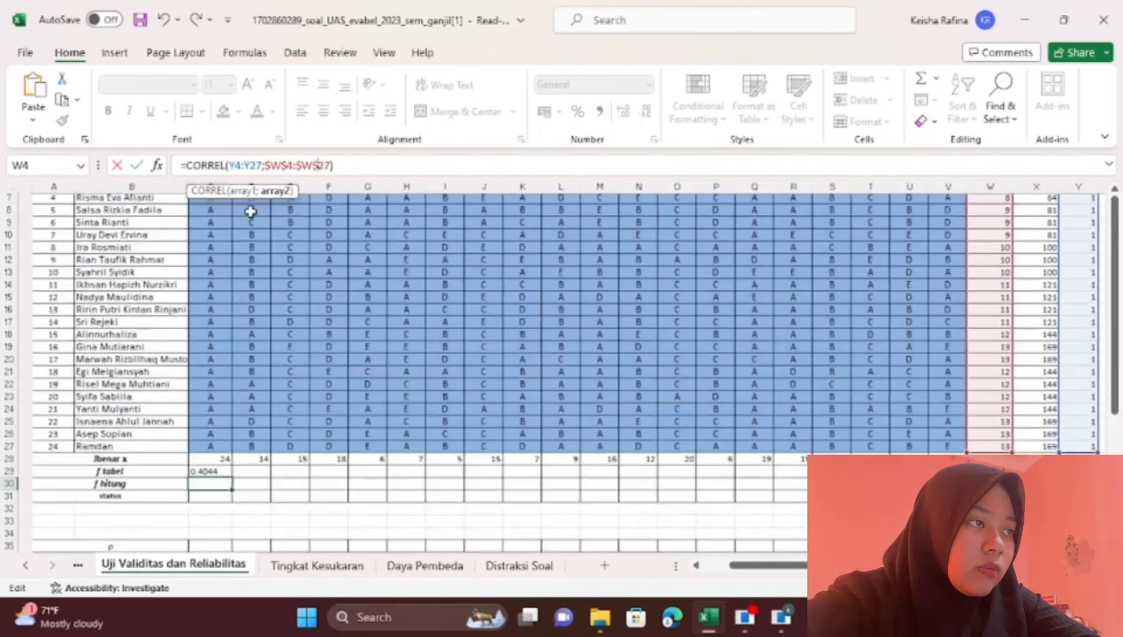
pyautogui.press('Return')
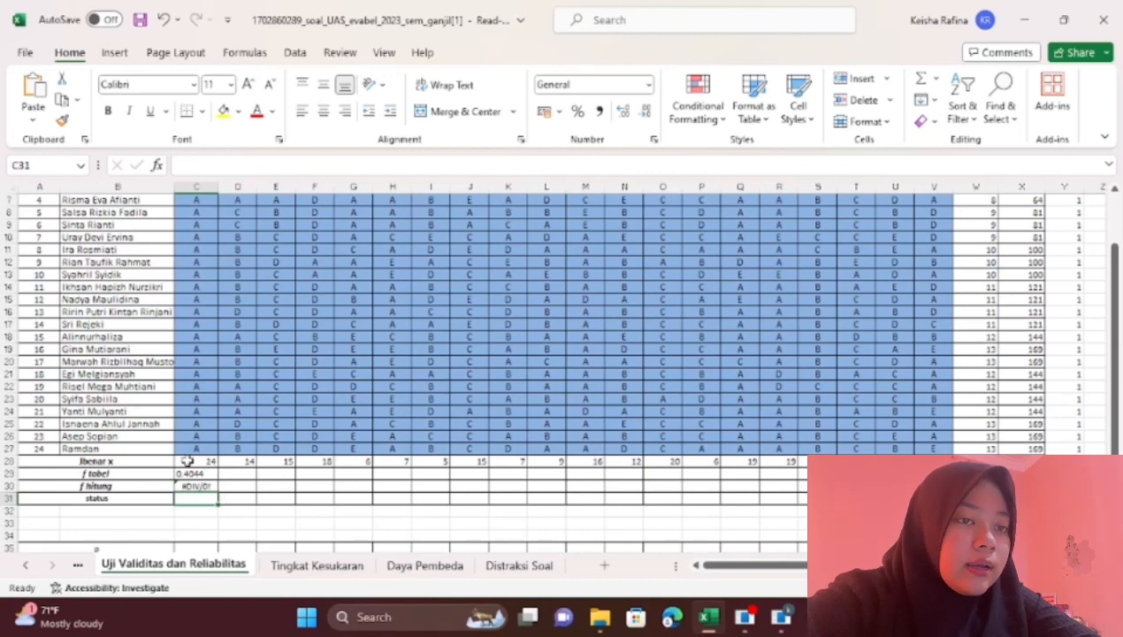
pyautogui.hscroll(2, 391, 461)
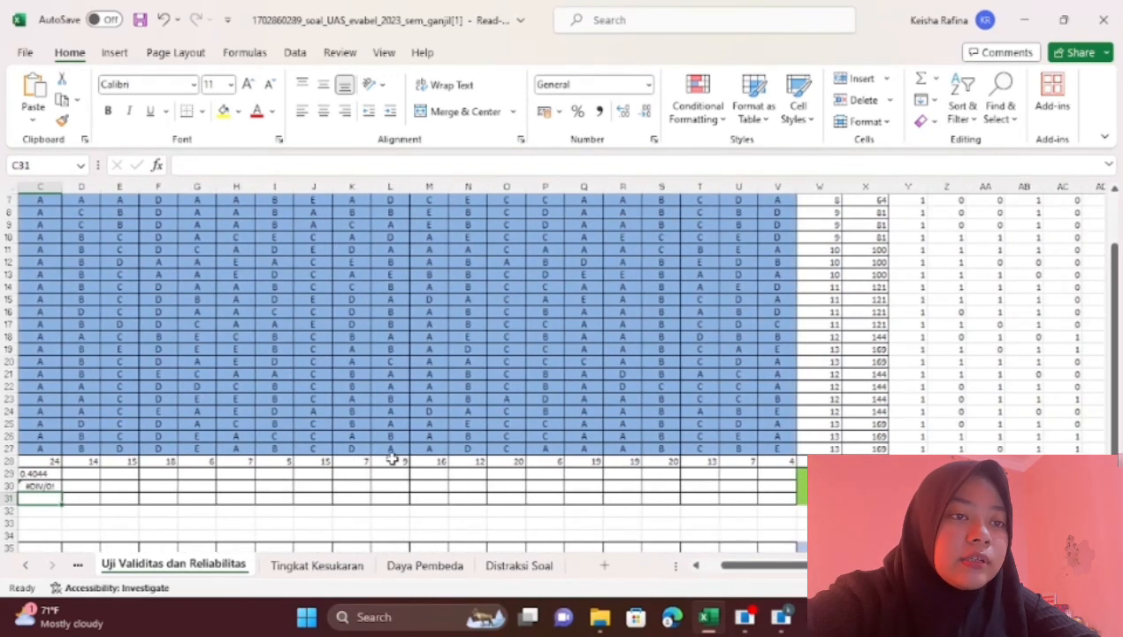
# - Change the question 1 score in Y24 to 0 and check the effect on the correlation in C30
pyautogui.hscroll(4, 667, 453)
pyautogui.scroll(2, 796, 337)
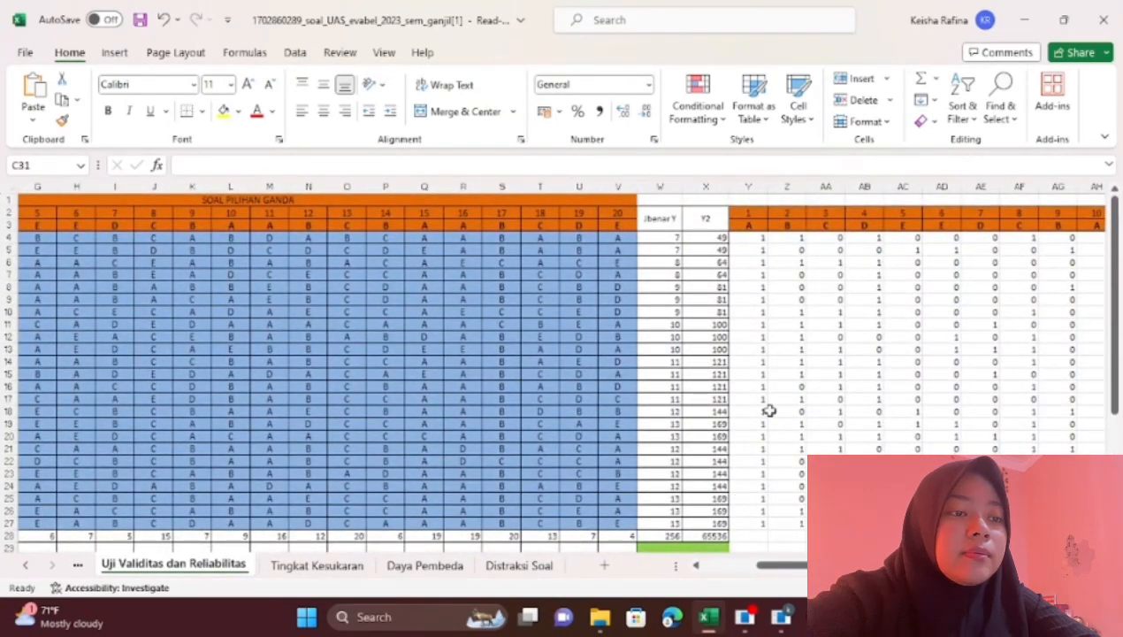
pyautogui.click(759, 488)
pyautogui.press('BackSpace')
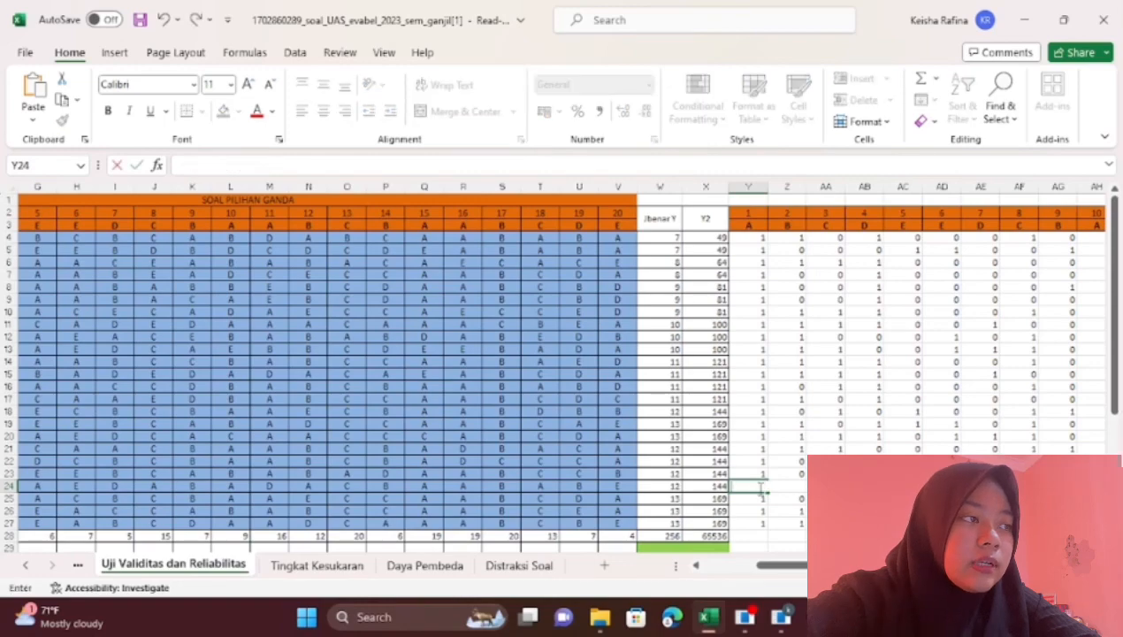
pyautogui.write('0')
pyautogui.press('Return')
pyautogui.hscroll(-5, 758, 489)
pyautogui.scroll(-2, 759, 488)
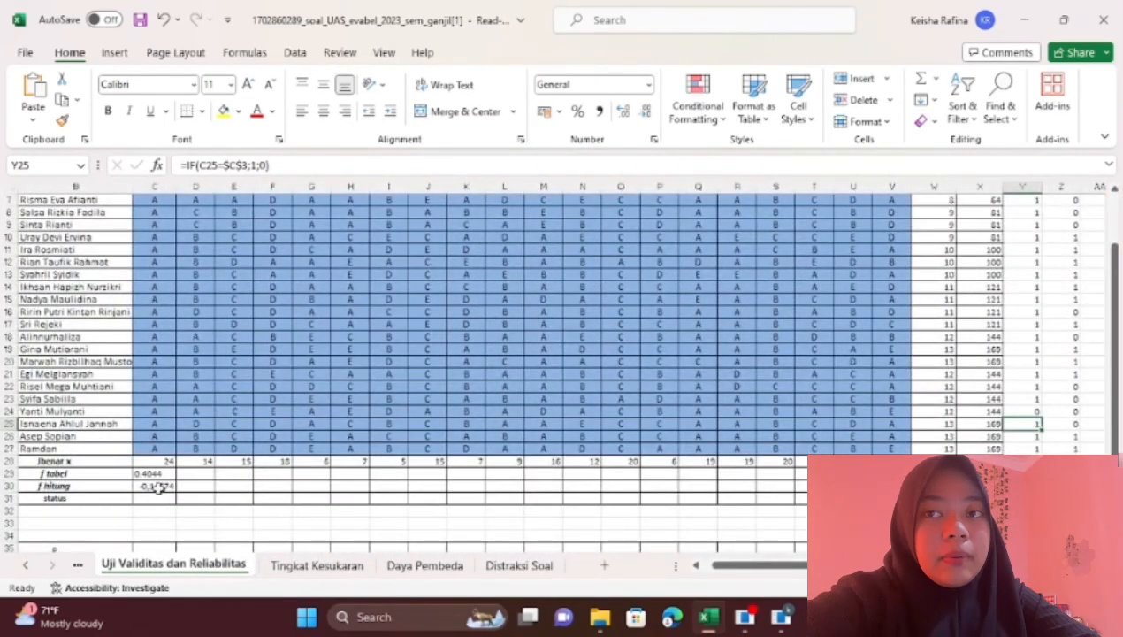
# - Set the question 1 score in Y24 back to 1
pyautogui.hscroll(4, 570, 417)
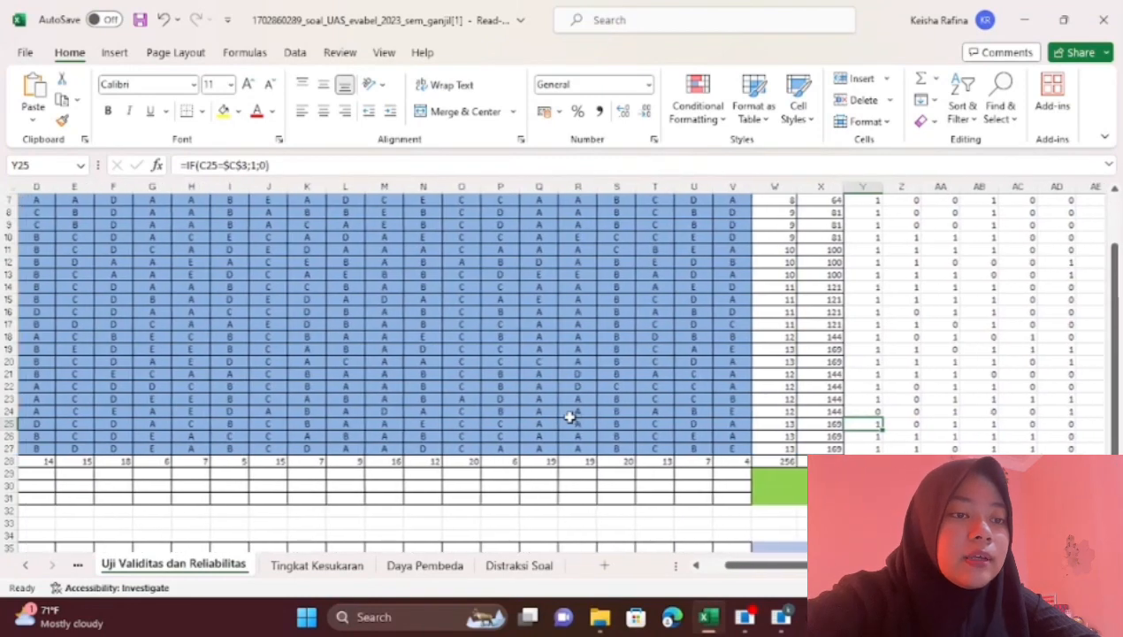
pyautogui.click(869, 411)
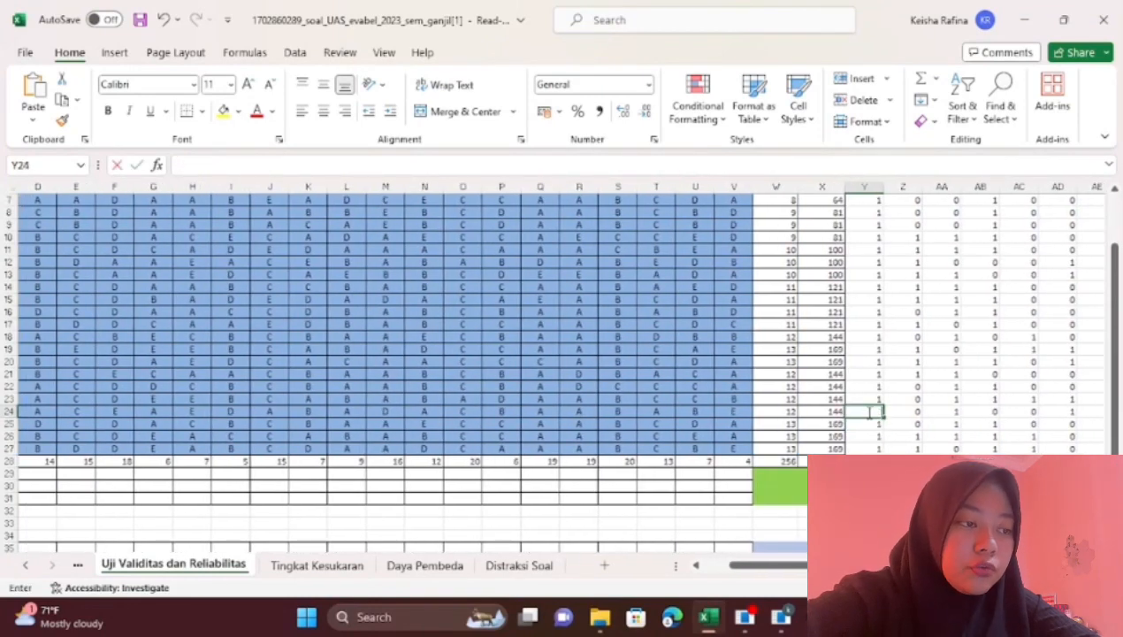
pyautogui.write('1')
pyautogui.press('Return')
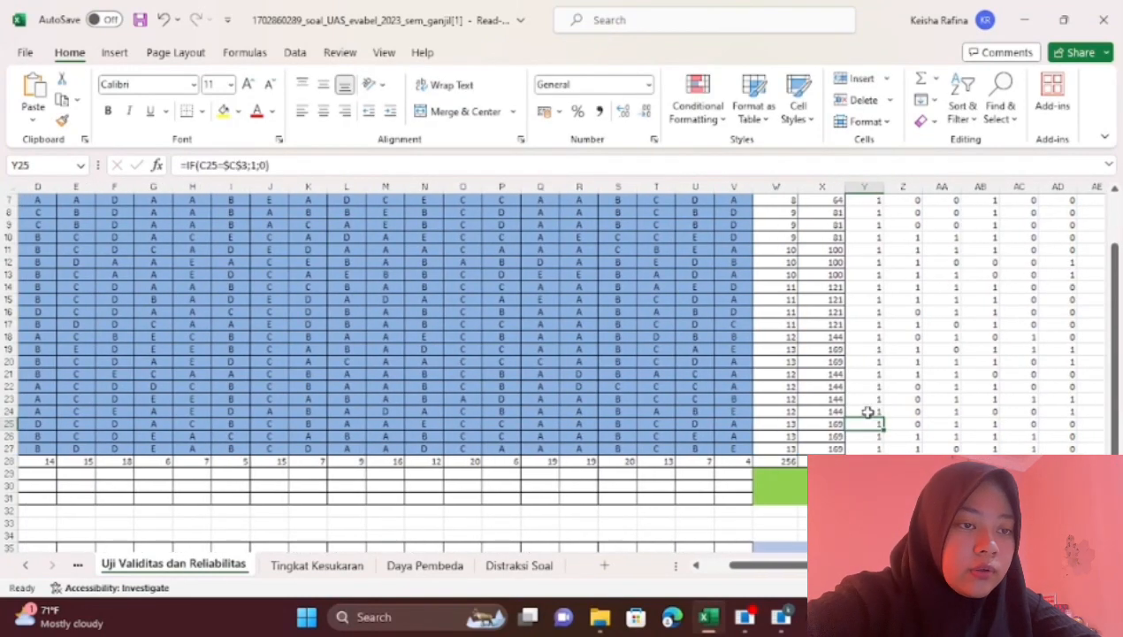
# - Fill the C30 CORREL formula across row 30 to V30 for the remaining questions
pyautogui.hscroll(-3, 748, 390)
pyautogui.rightClick(749, 389)
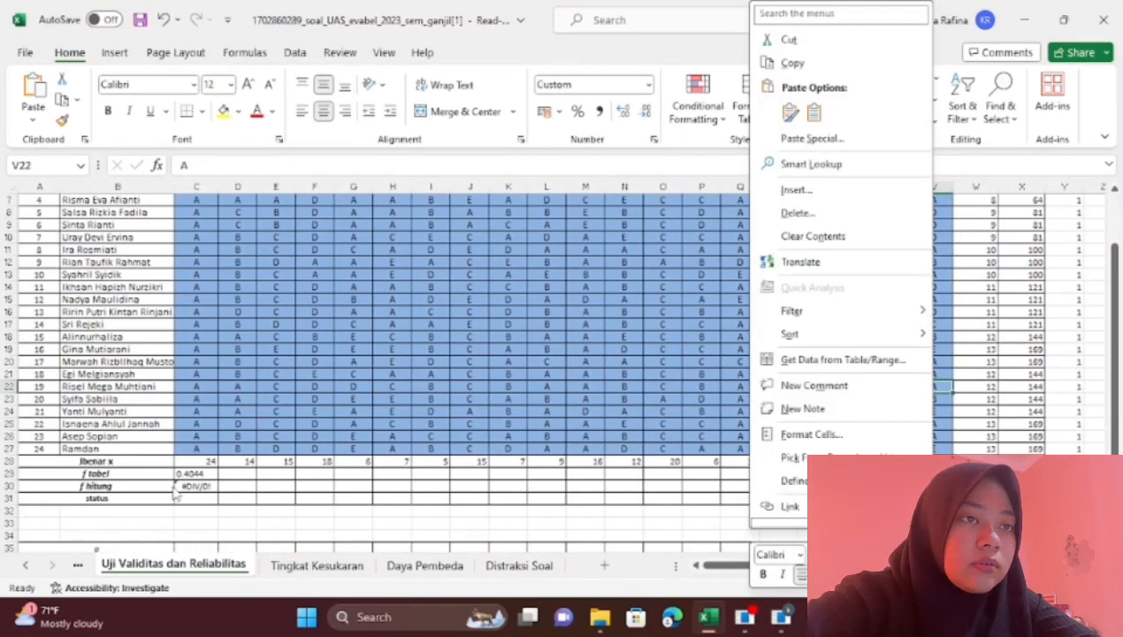
pyautogui.press('Escape')
pyautogui.click(193, 488)
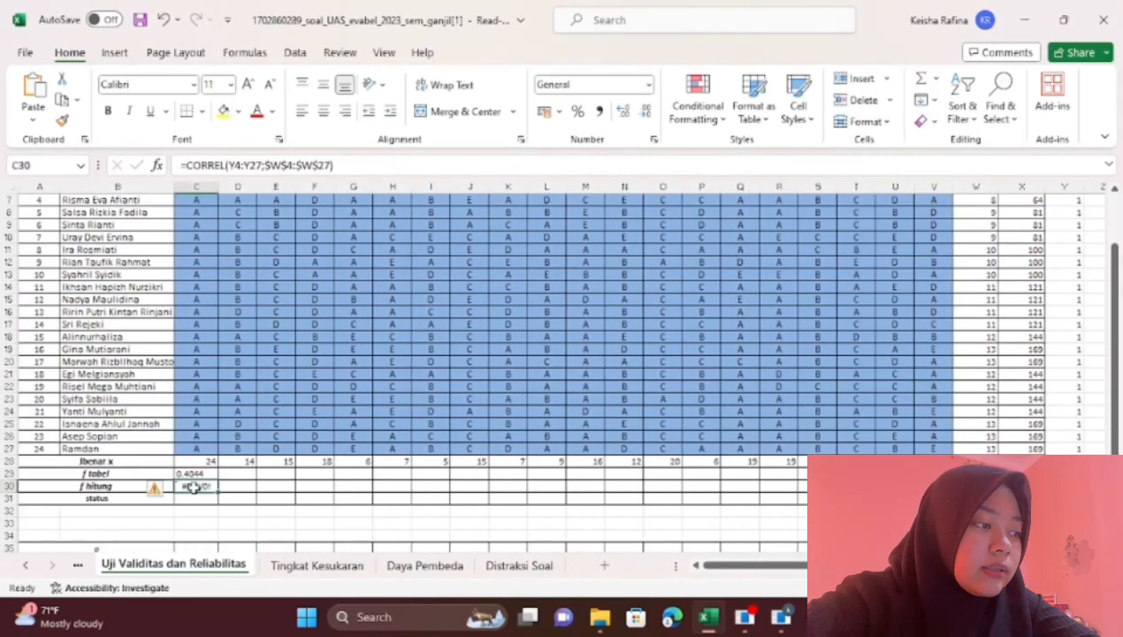
pyautogui.moveTo(219, 496); pyautogui.dragTo(934, 492)
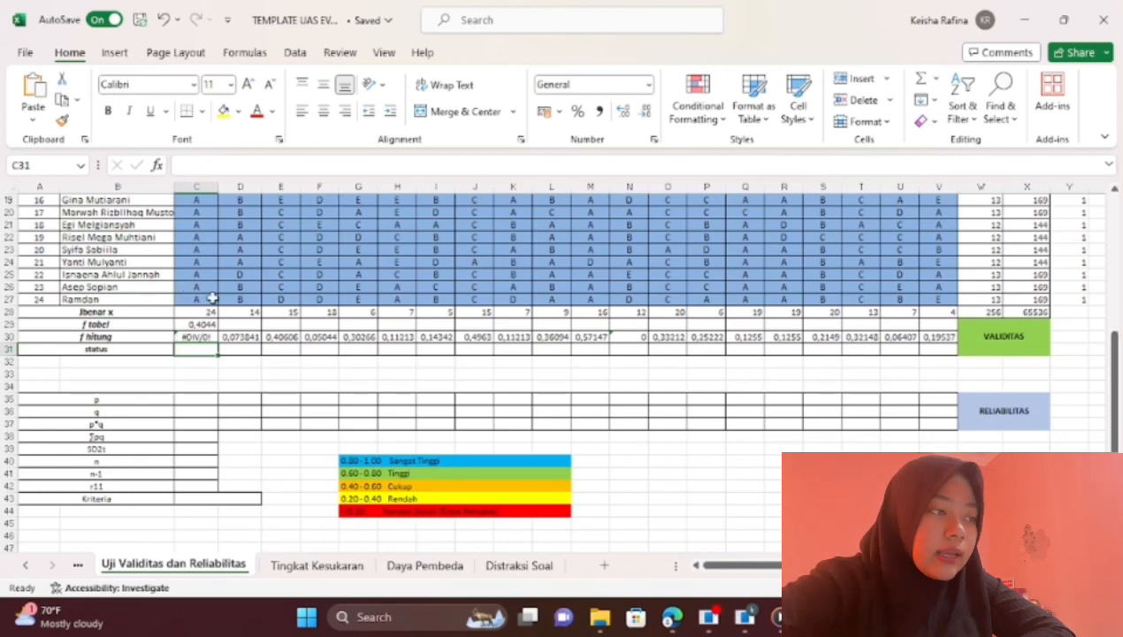
# - Write the status formula =IF(C30>=C29;"V";"IvV") in C31 to compare question 1's calculated r with the table r
pyautogui.write('=')
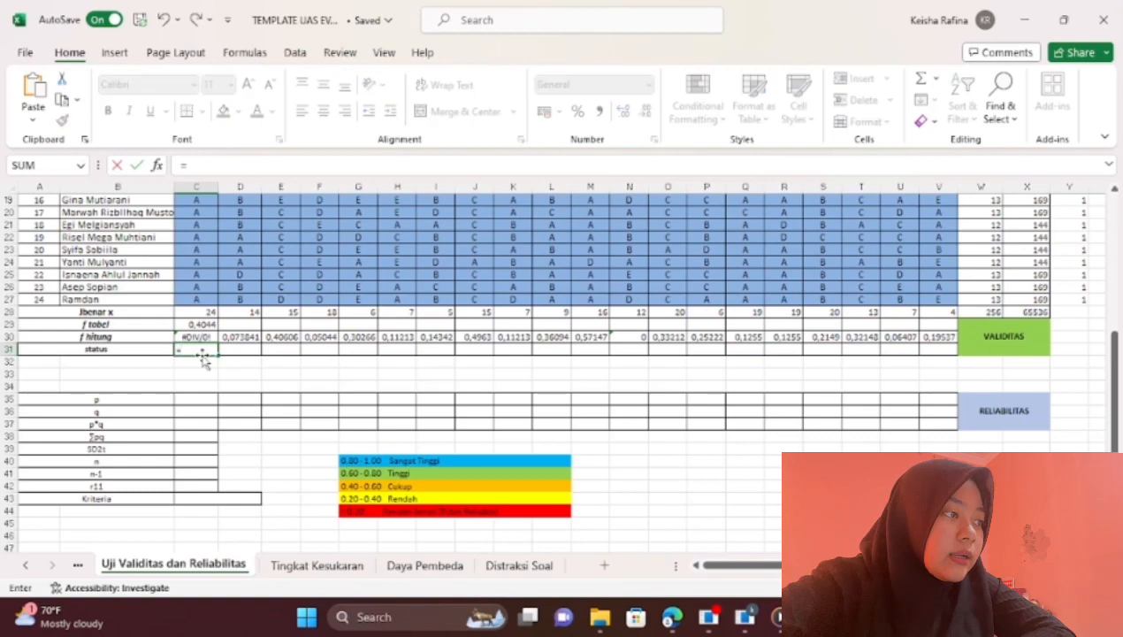
pyautogui.write('IF')
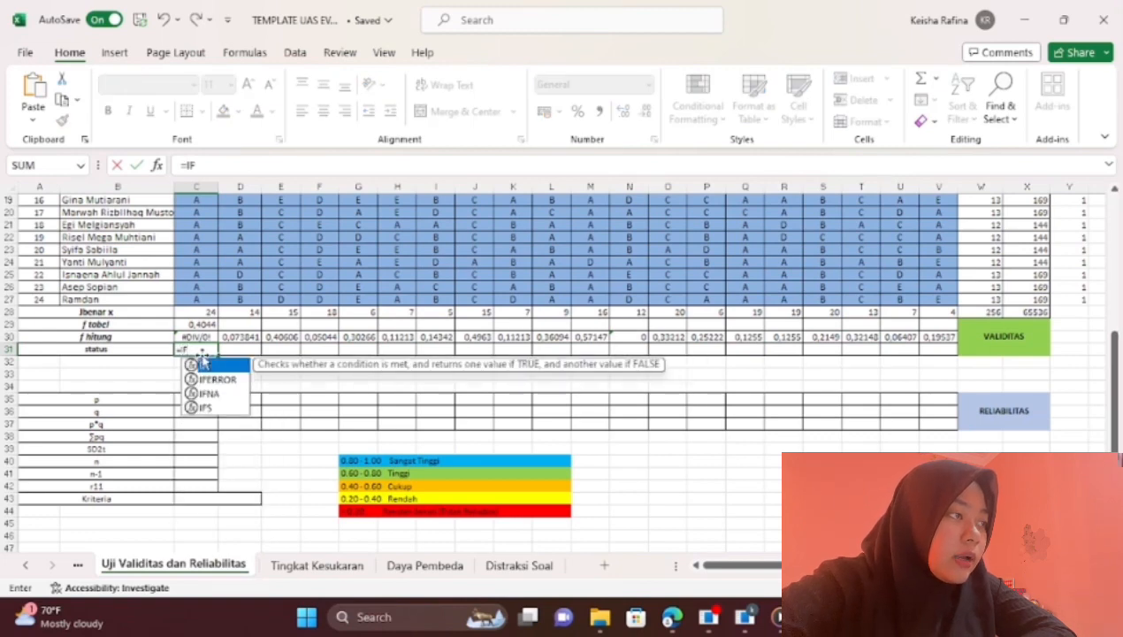
pyautogui.doubleClick(204, 363)
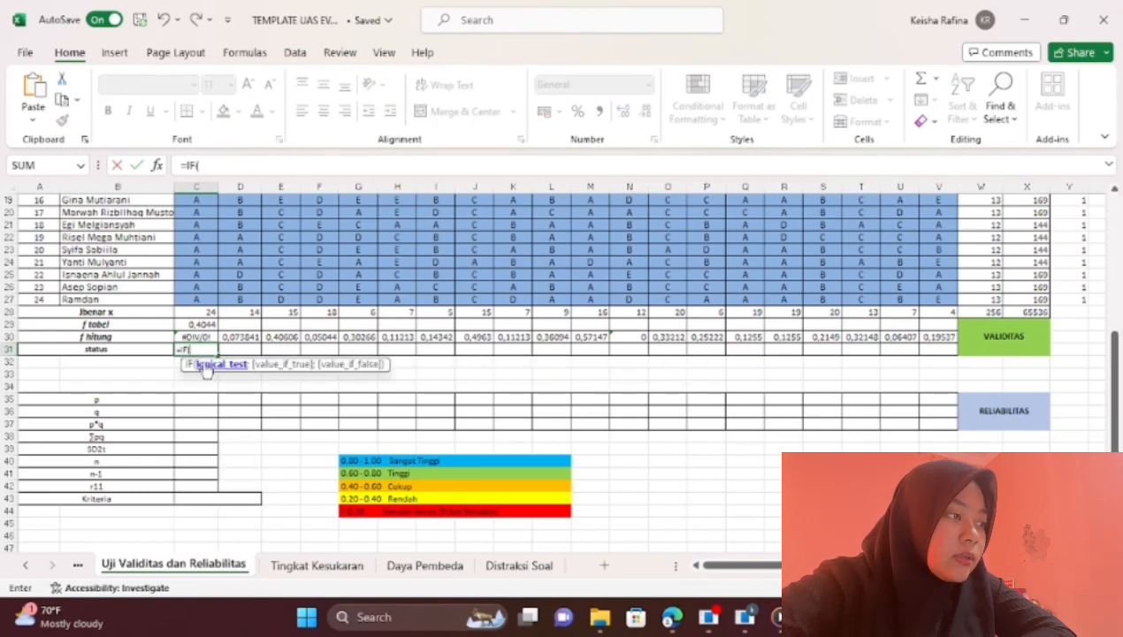
pyautogui.click(198, 336)
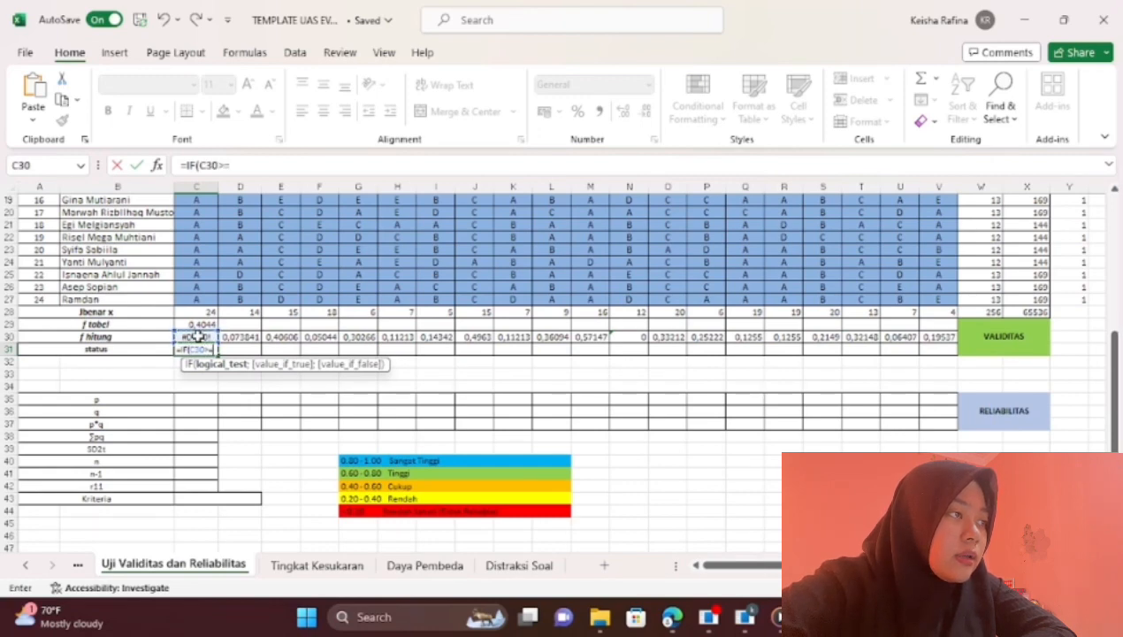
pyautogui.click(198, 325)
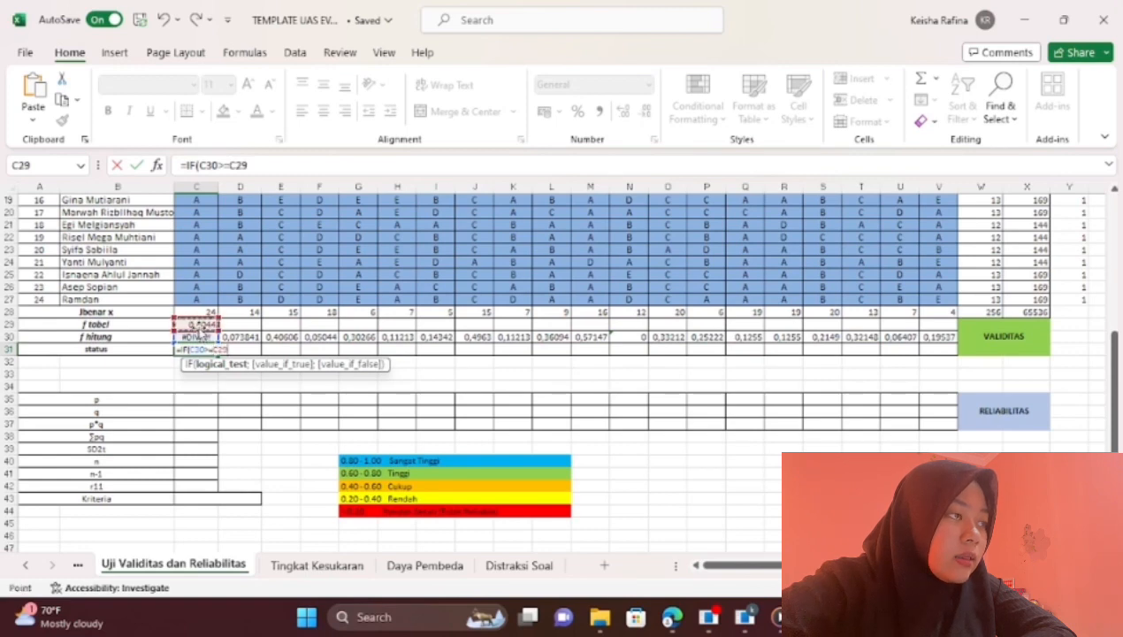
pyautogui.write(';"V')
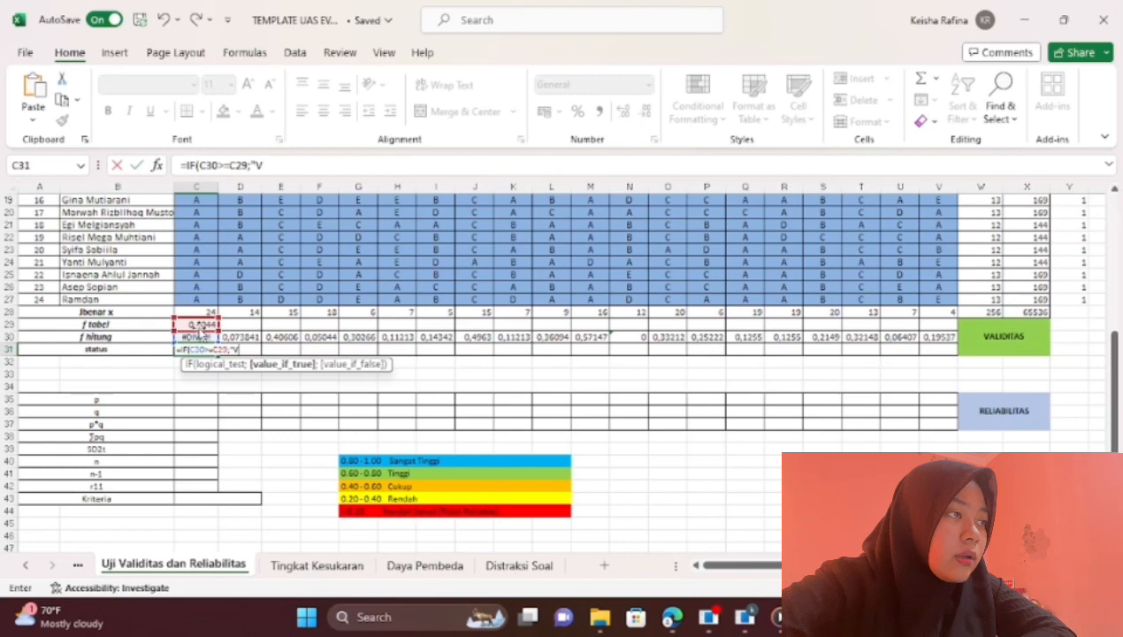
pyautogui.write('";')
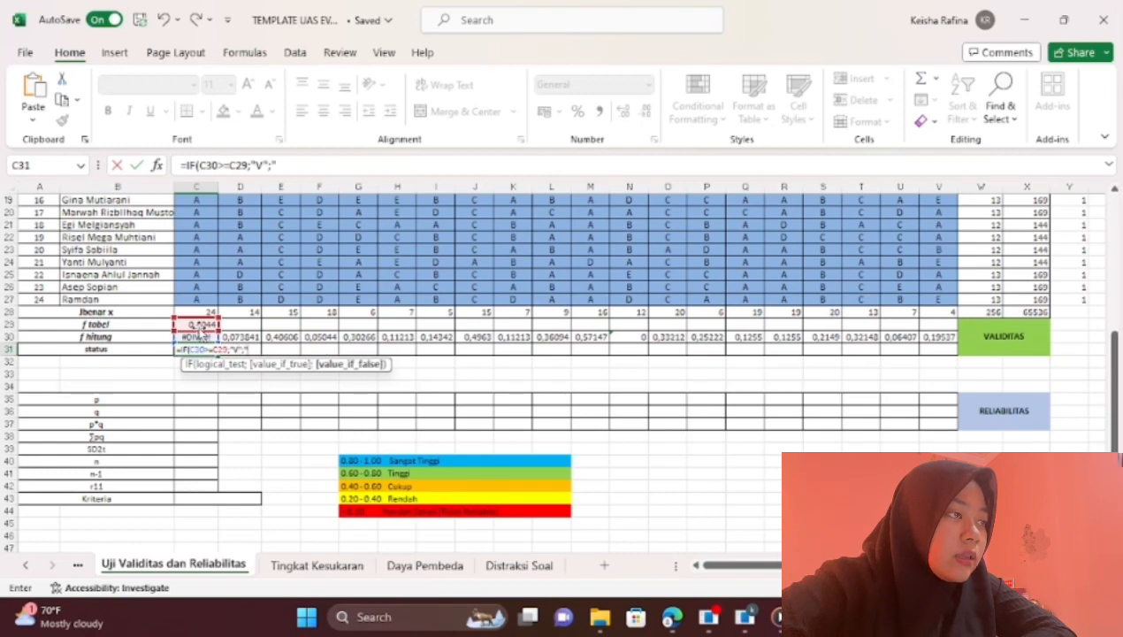
pyautogui.write('"I')
pyautogui.press('capslock')
pyautogui.write('v')
pyautogui.press('capslock')
pyautogui.write('V')
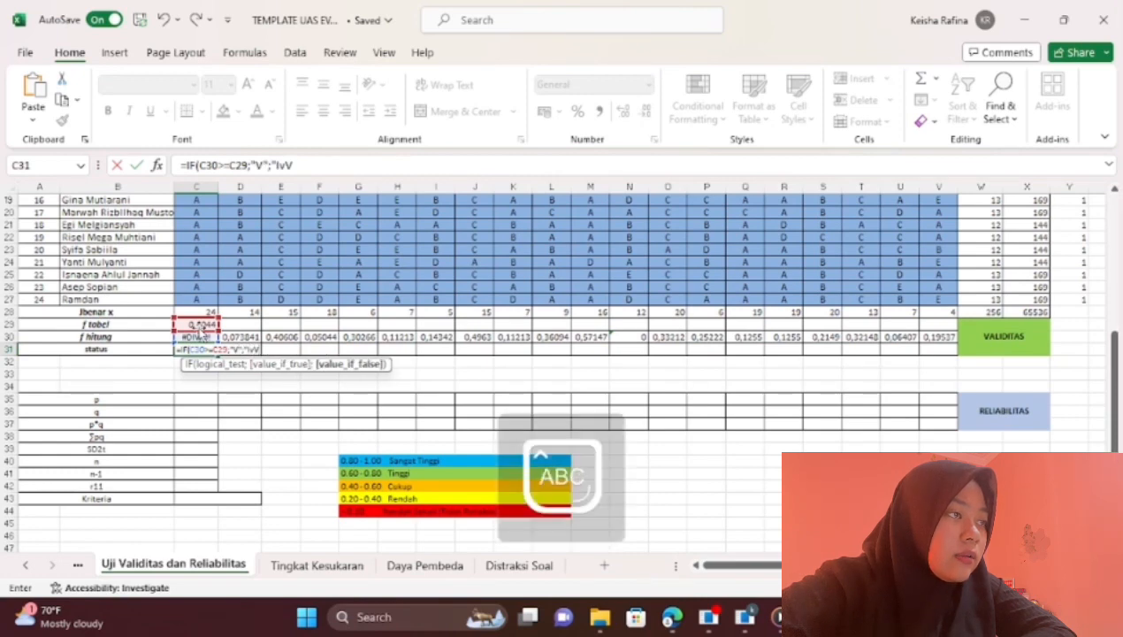
pyautogui.write('")')
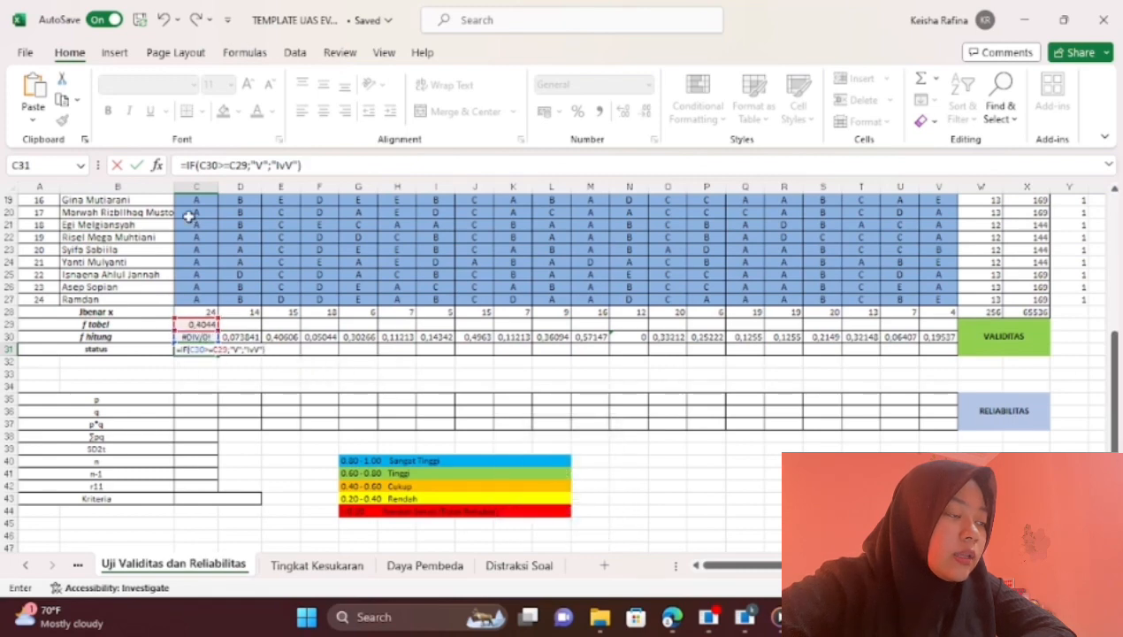
# - Make the table r reference in the C31 status formula absolute as $C$29 and enter the formula
pyautogui.click(230, 168)
pyautogui.write('$')
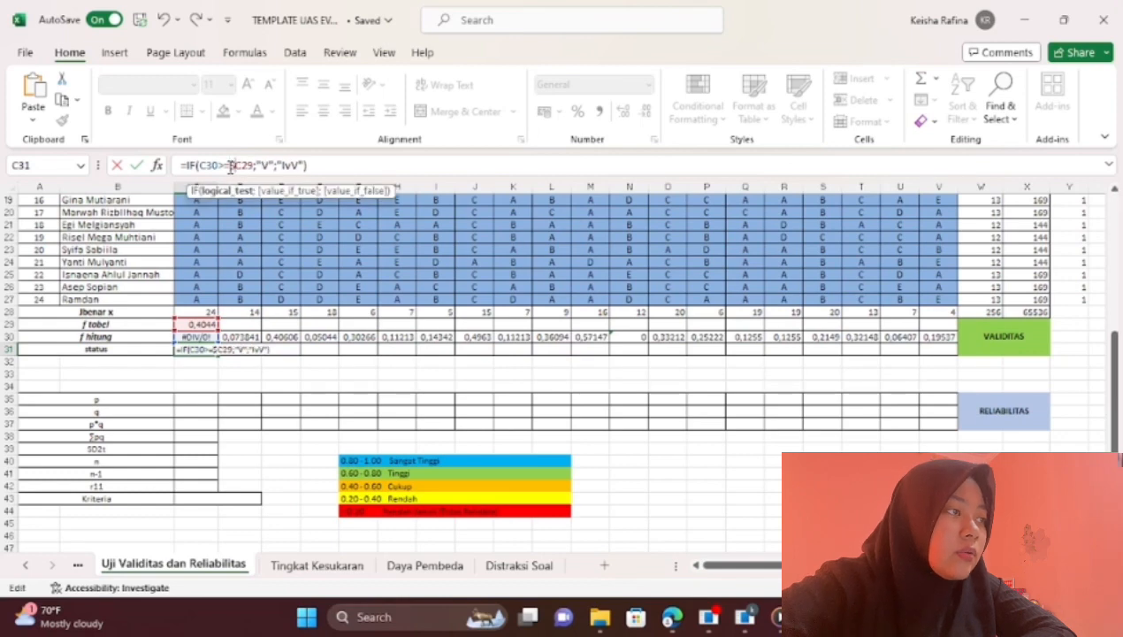
pyautogui.press('Right')
pyautogui.write('$')
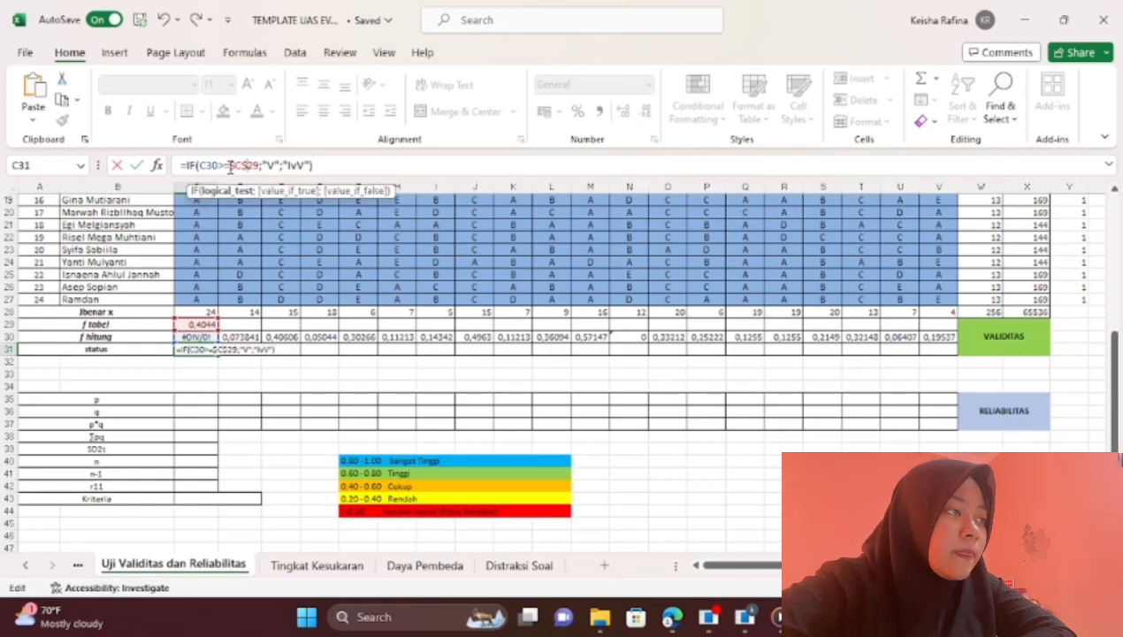
pyautogui.press('Return')
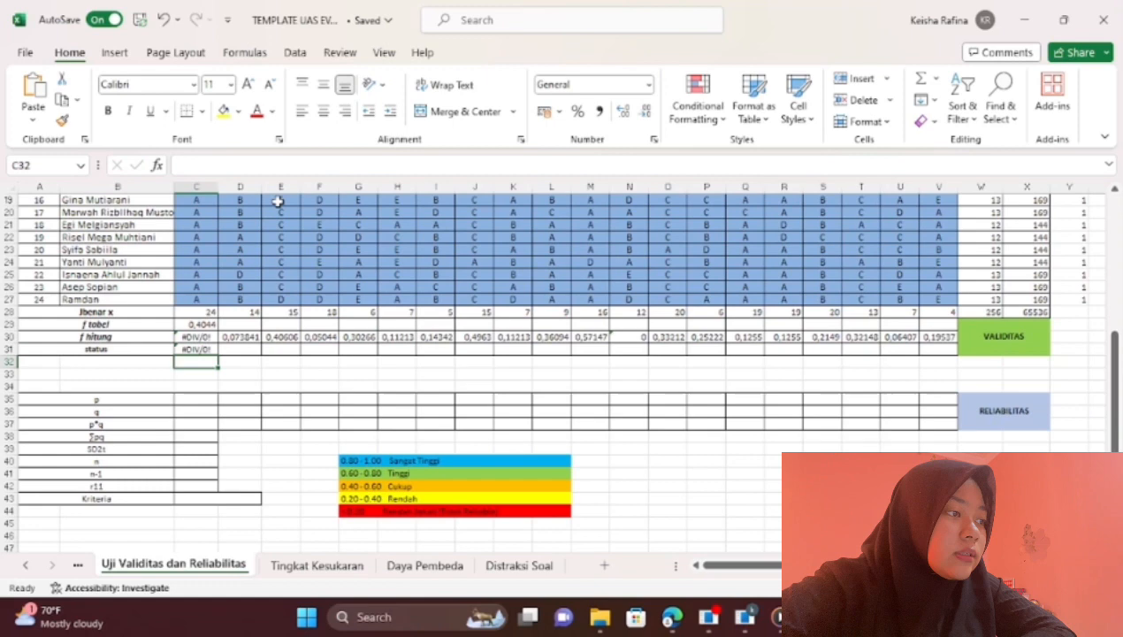
# - Fill the C31 status formula across row 31 to V31
pyautogui.click(203, 349)
pyautogui.moveTo(220, 355); pyautogui.dragTo(940, 351)
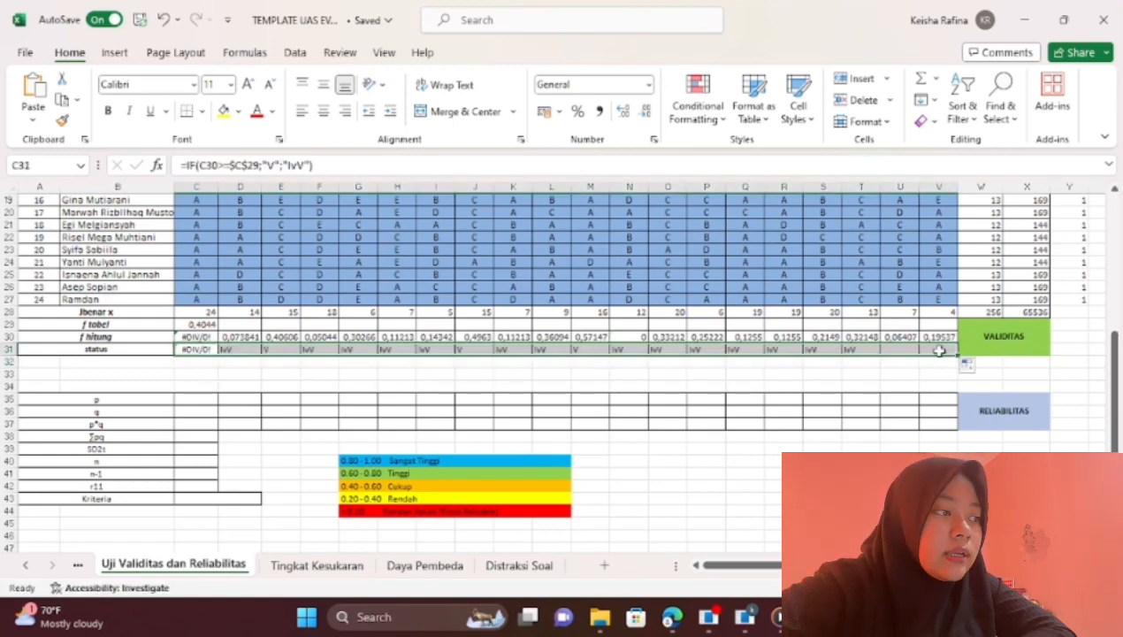
pyautogui.click(745, 375)
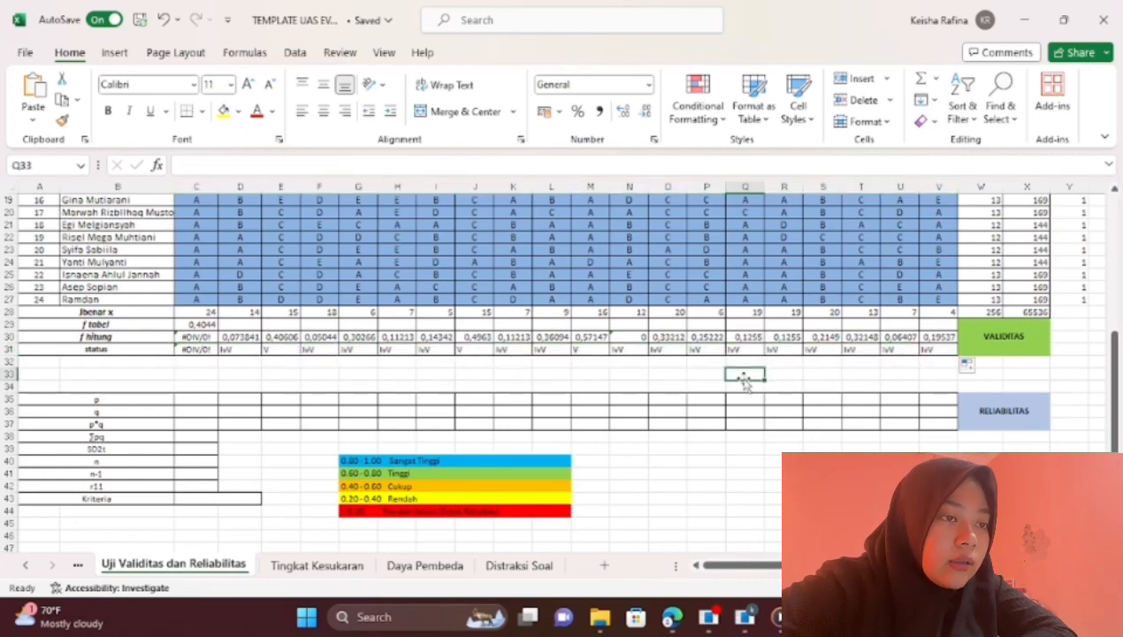
# - Correct the false result in the C31 status formula to "InV"
pyautogui.click(187, 348)
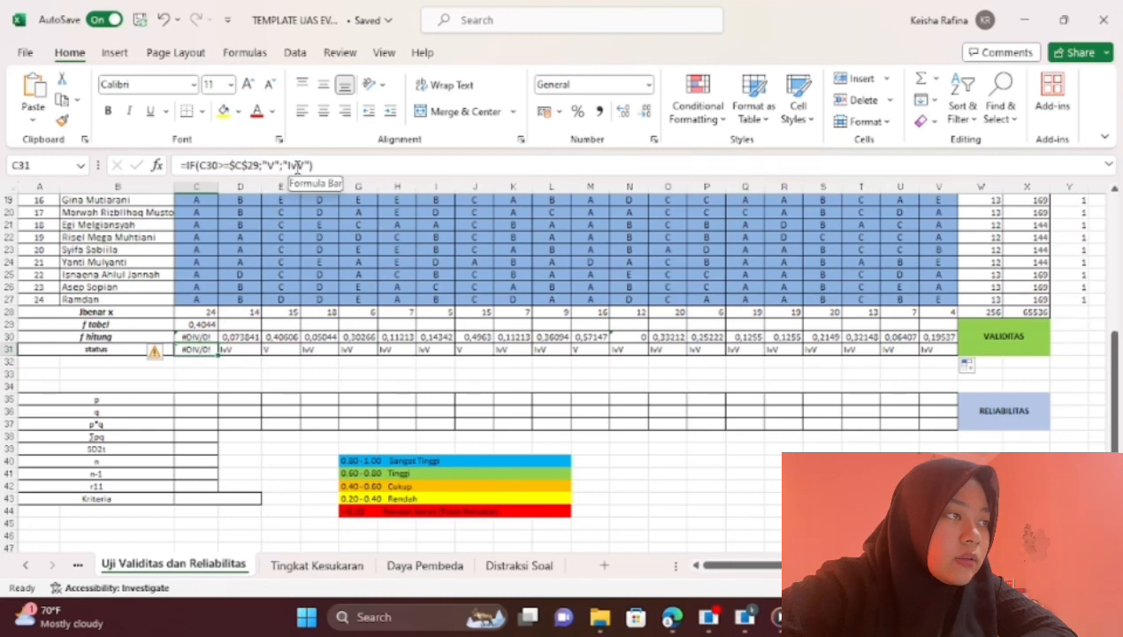
pyautogui.click(298, 165)
pyautogui.write('N')
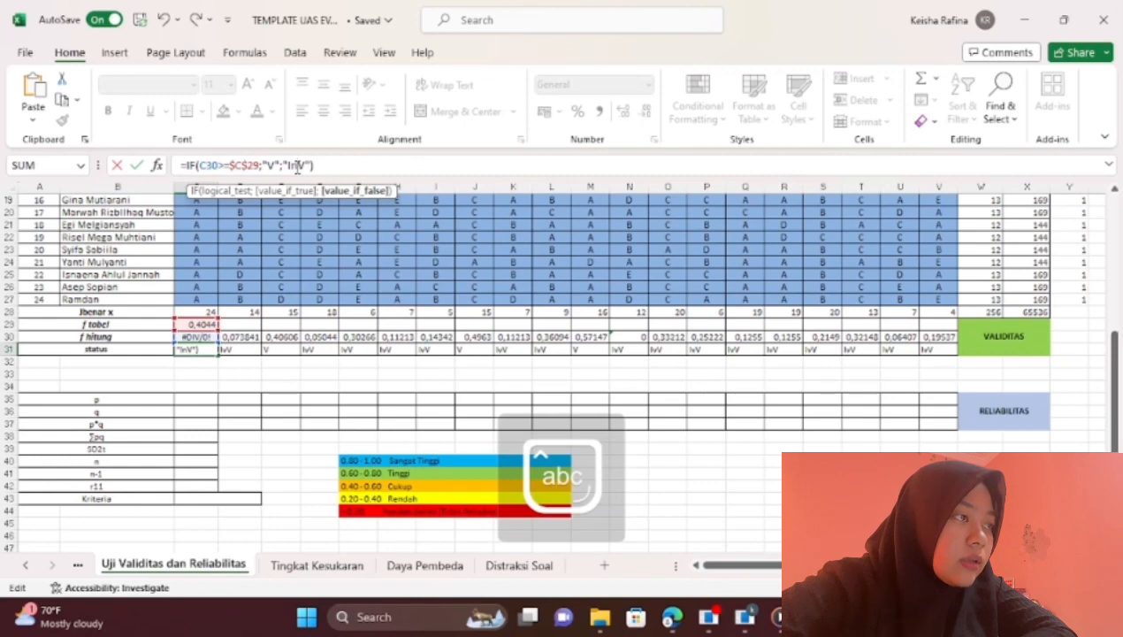
pyautogui.press('Return')
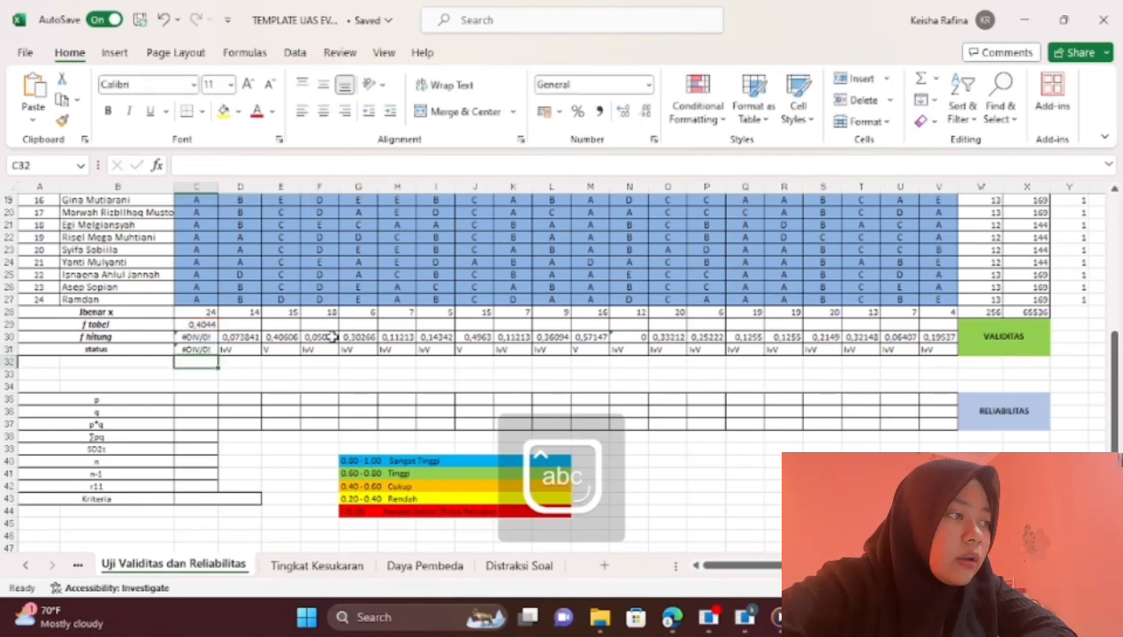
# - Refill the status row from C31 to V31 with the corrected "InV" formula
pyautogui.click(211, 351)
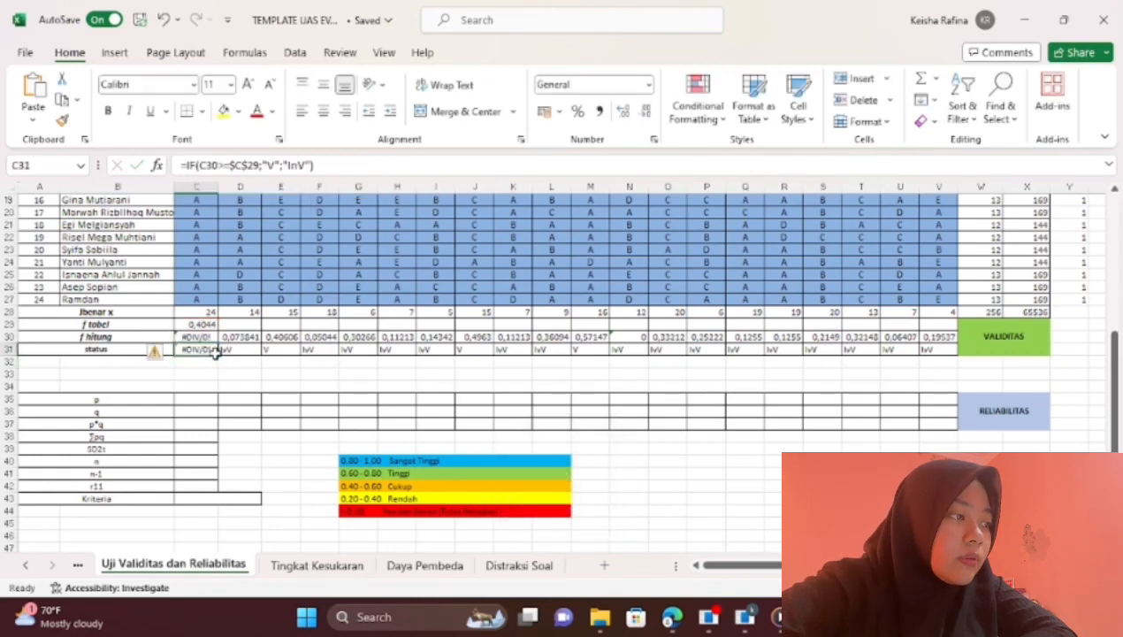
pyautogui.moveTo(214, 351); pyautogui.dragTo(935, 348)
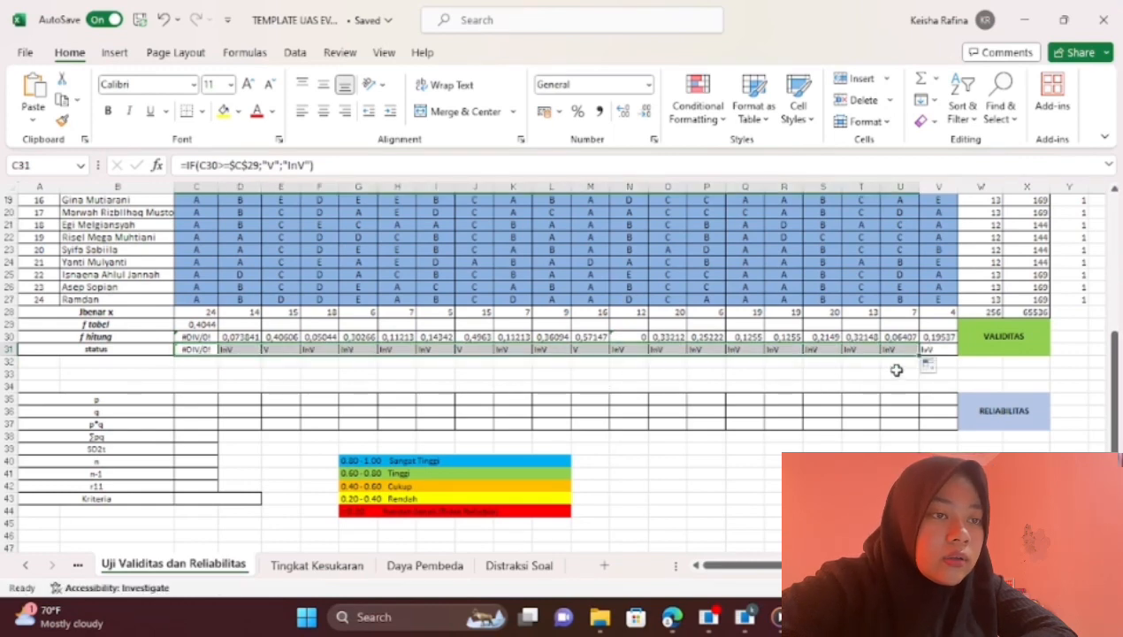
pyautogui.moveTo(919, 354); pyautogui.dragTo(946, 358)
pyautogui.click(901, 372)
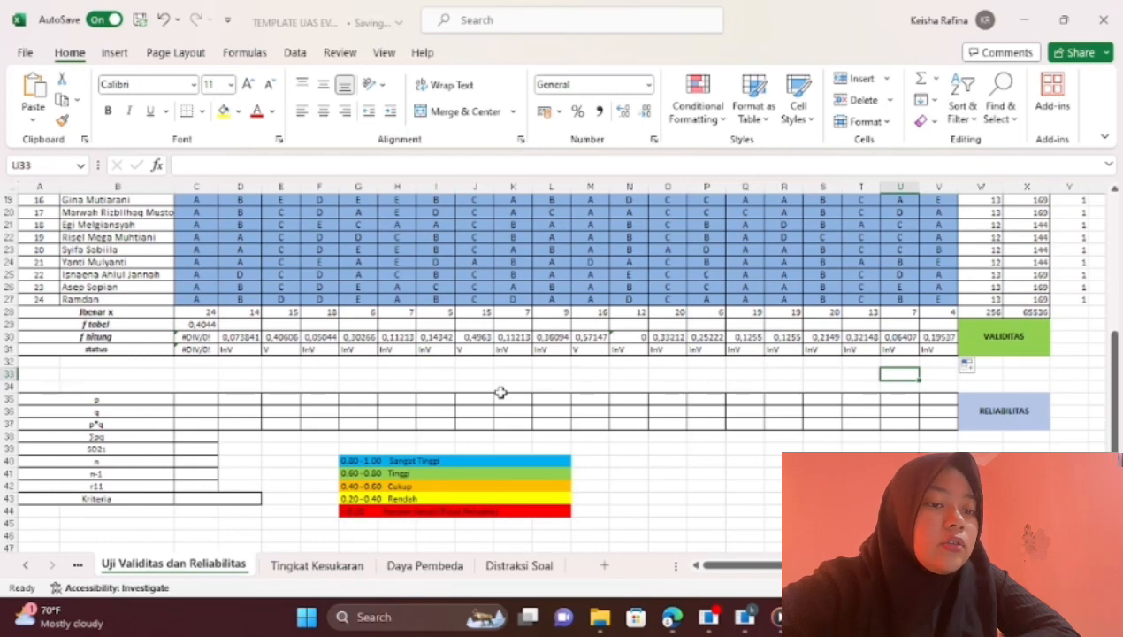
# - Enter =C28/$A$27 in C35 to calculate question 1's p from its correct answers and the number of students
pyautogui.click(187, 404)
pyautogui.write('=')
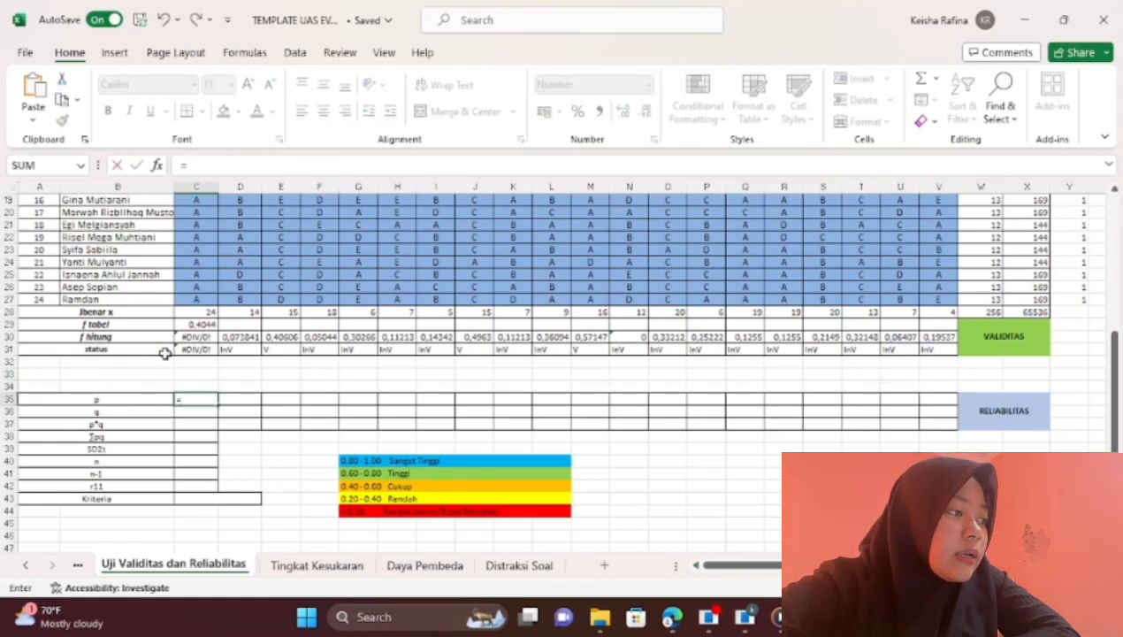
pyautogui.click(197, 314)
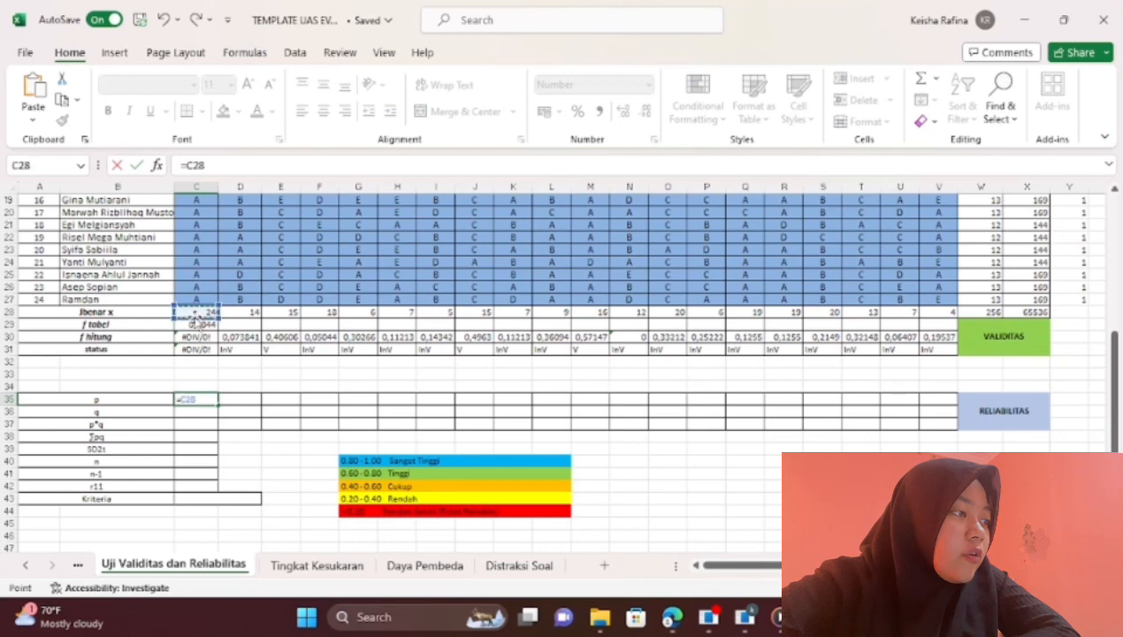
pyautogui.write('/')
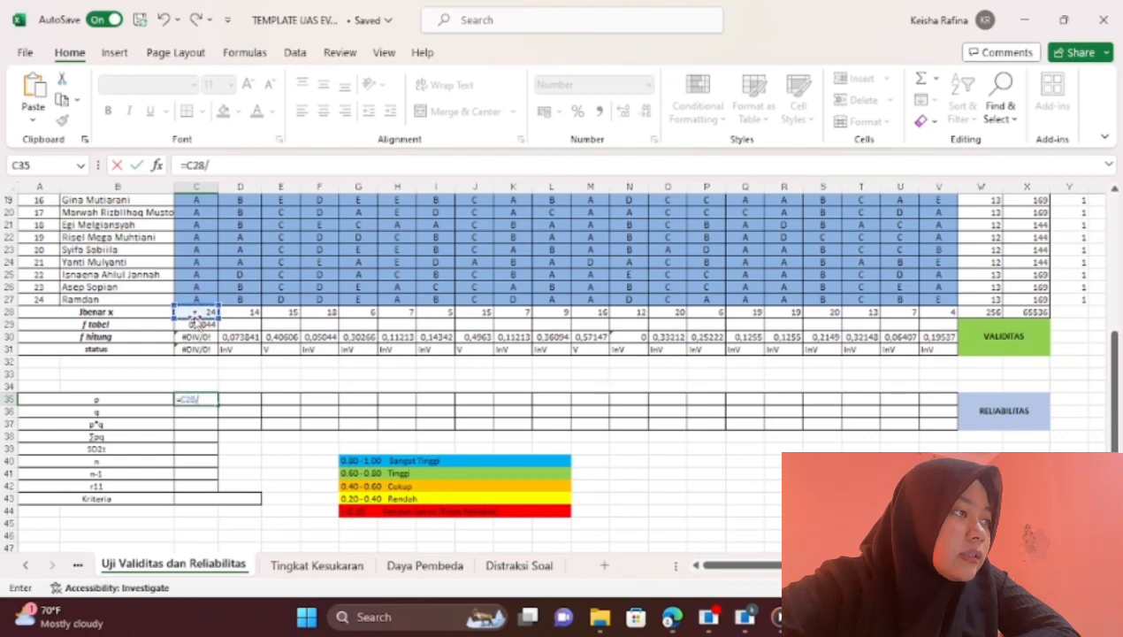
pyautogui.click(37, 300)
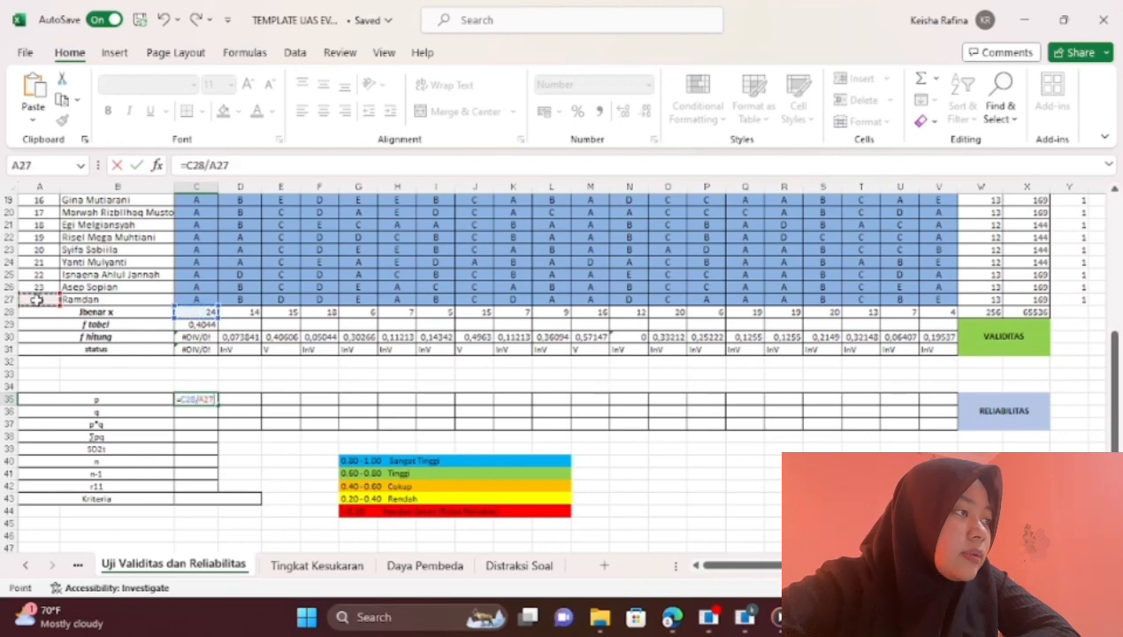
pyautogui.click(213, 167)
pyautogui.write('$A$')
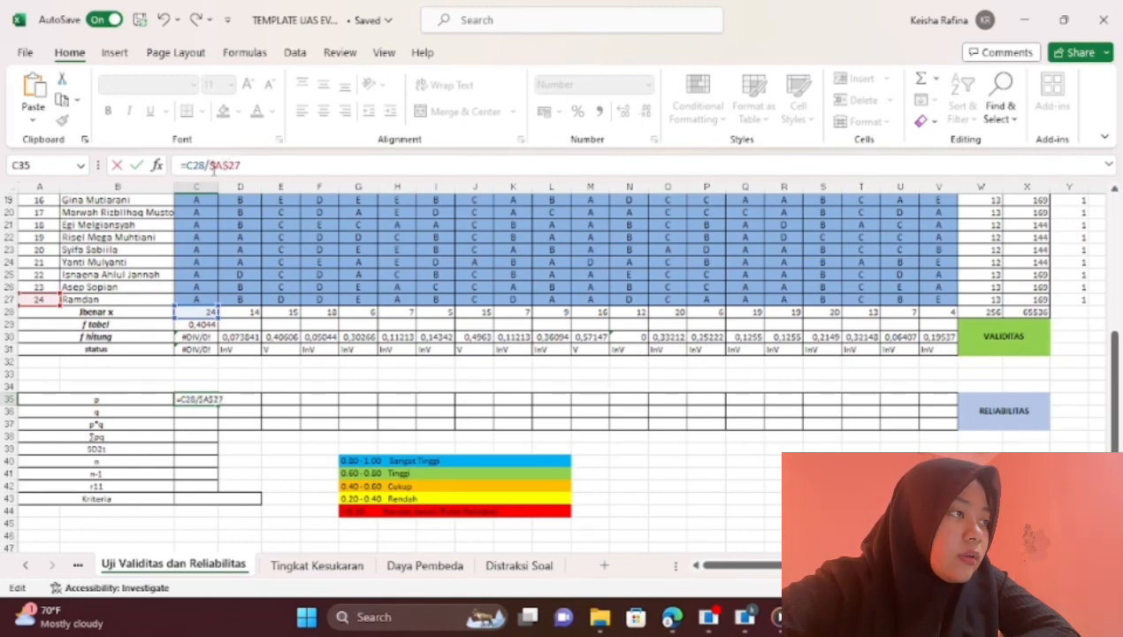
pyautogui.press('Return')
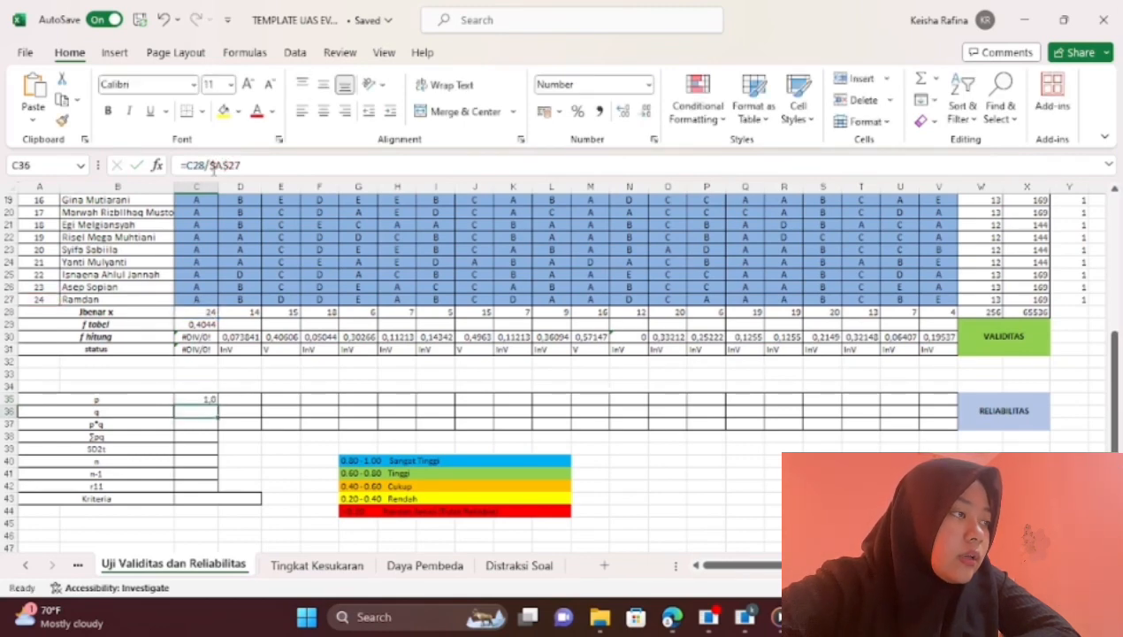
# - Fill the p formula from C35 across row 35 to V35
pyautogui.click(207, 400)
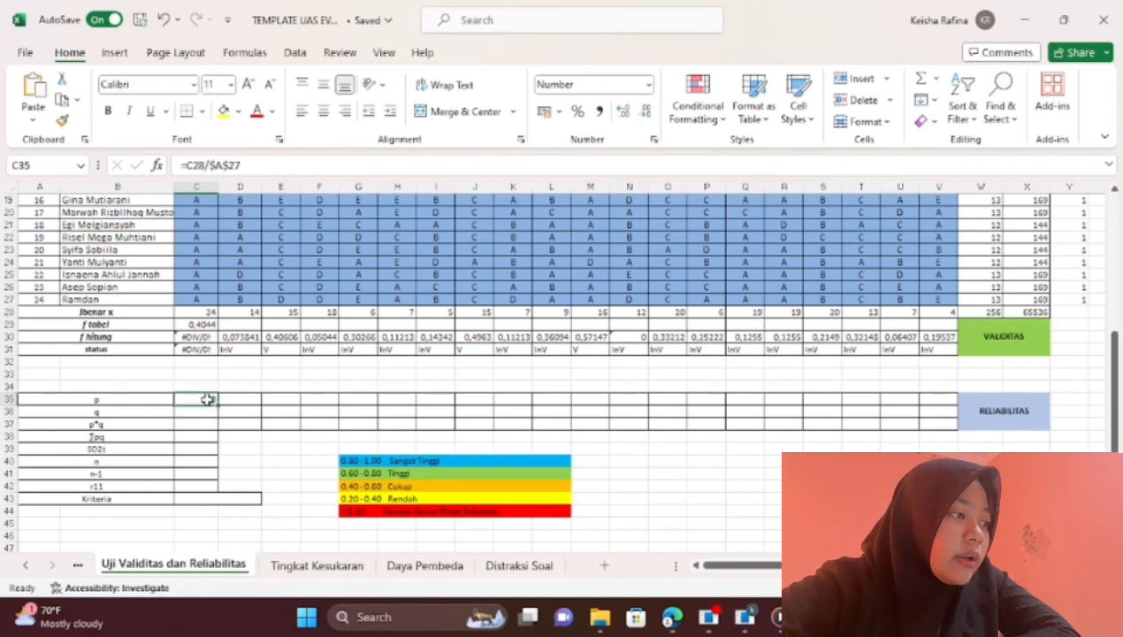
pyautogui.moveTo(217, 404); pyautogui.dragTo(945, 398)
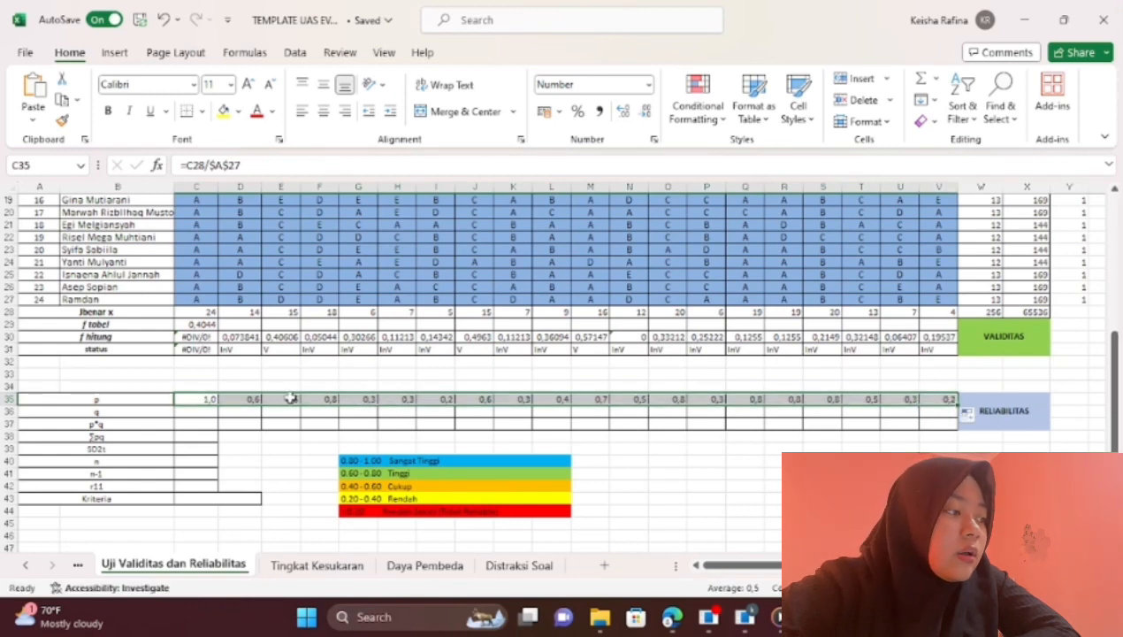
# - Enter =1-C35 in C36 to calculate q and fill it across row 36 to V36
pyautogui.click(209, 413)
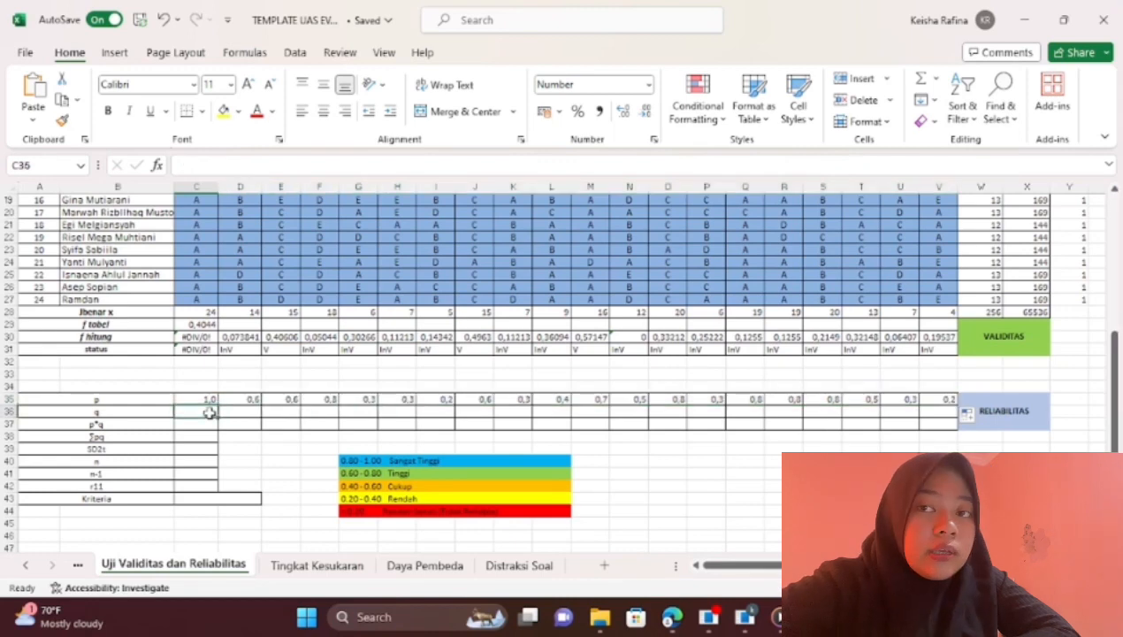
pyautogui.write('=')
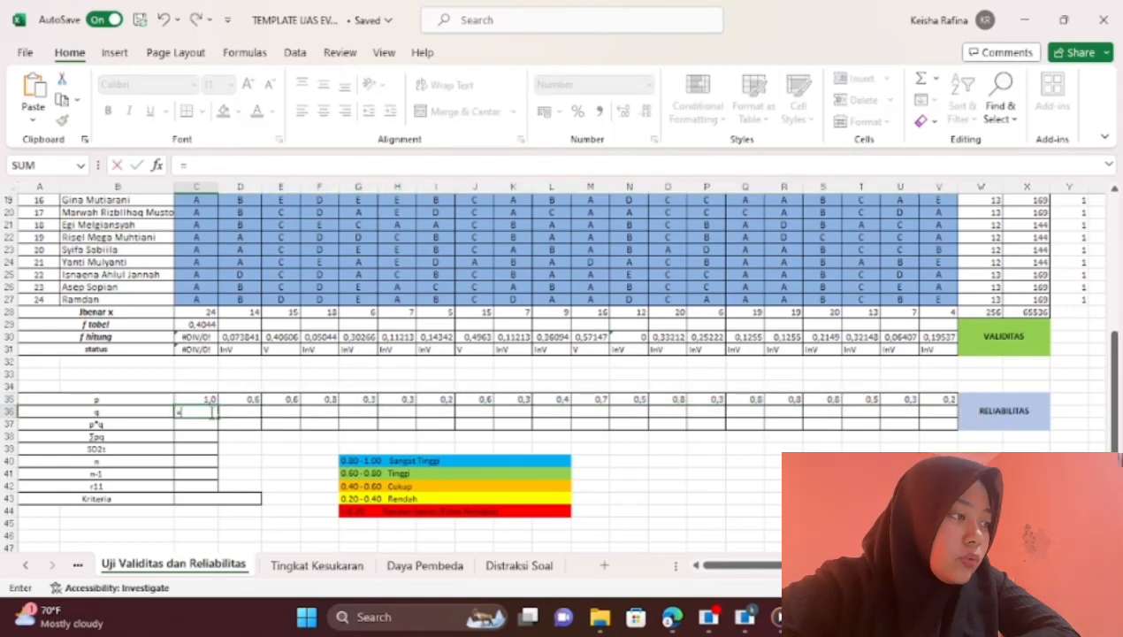
pyautogui.write('1')
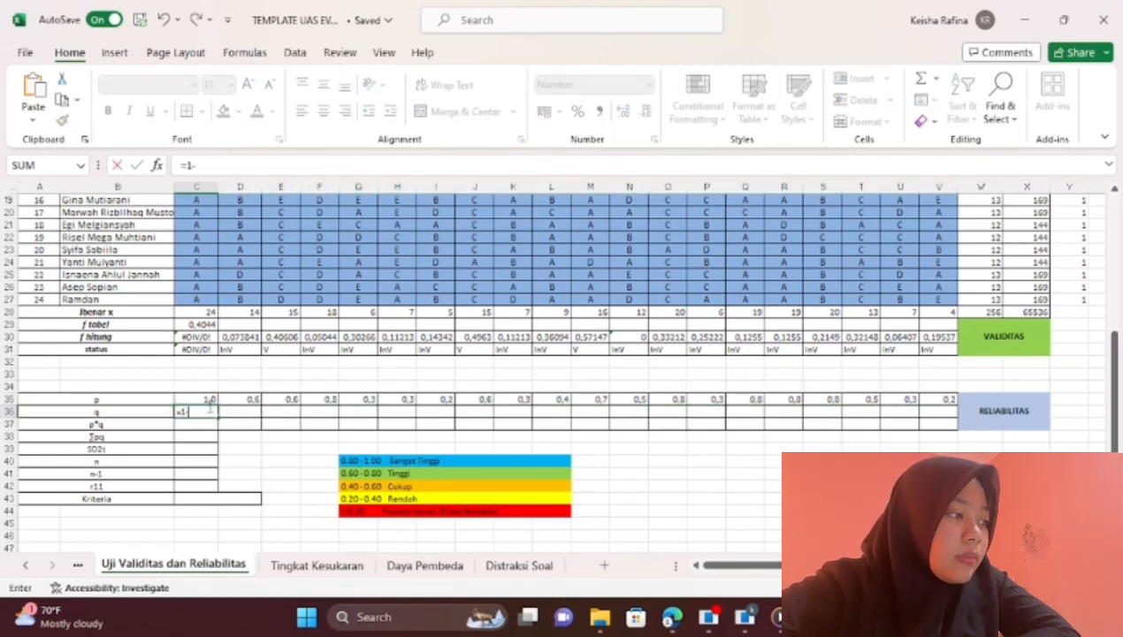
pyautogui.write('-')
pyautogui.click(203, 399)
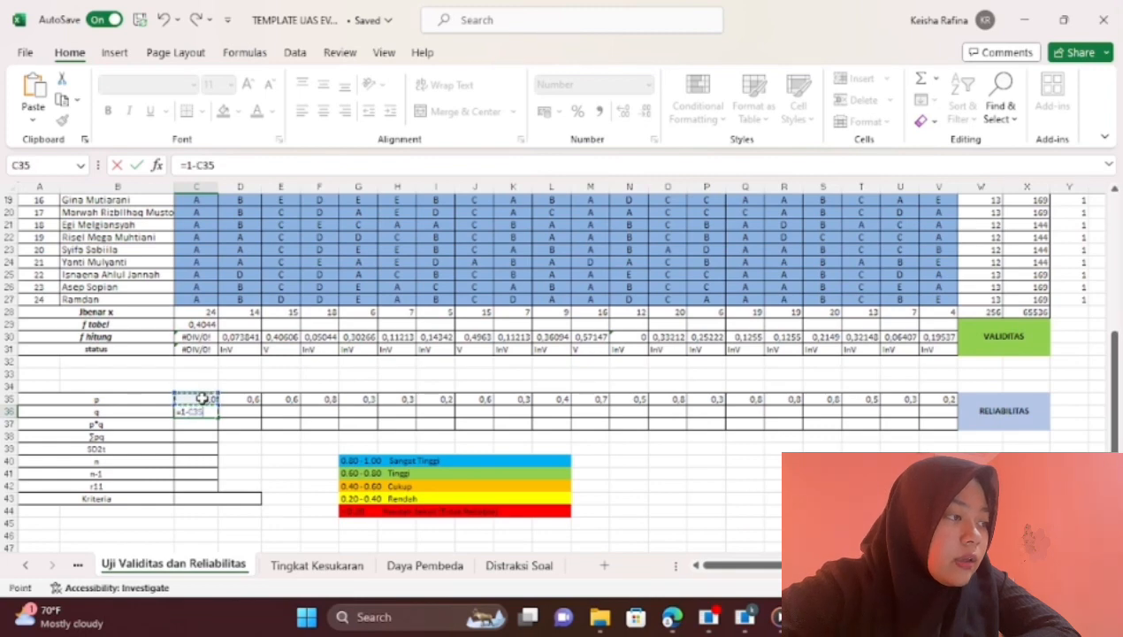
pyautogui.press('Return')
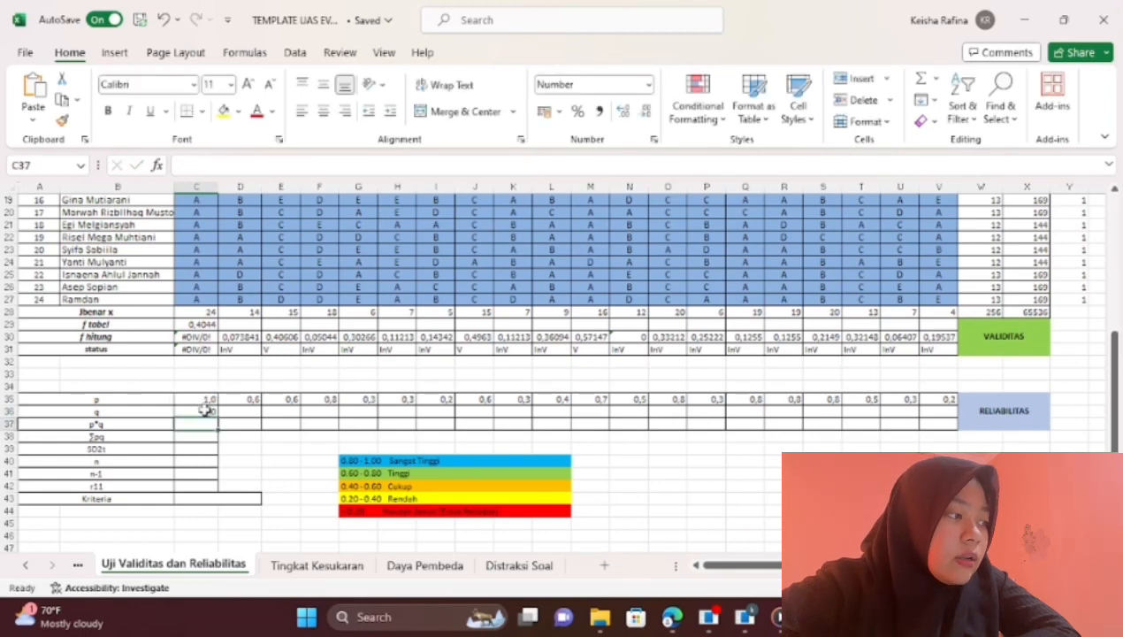
pyautogui.click(205, 410)
pyautogui.moveTo(217, 418); pyautogui.dragTo(934, 416)
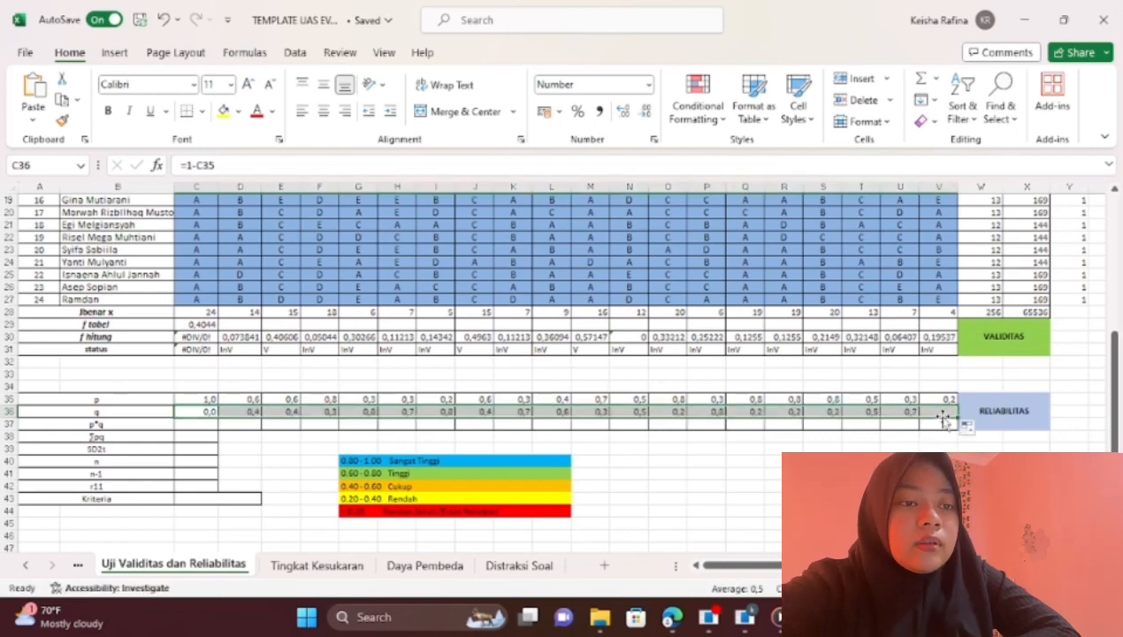
# - Enter =C35*C36 in C37 to calculate p*q and fill it across row 37 to V37
pyautogui.click(202, 425)
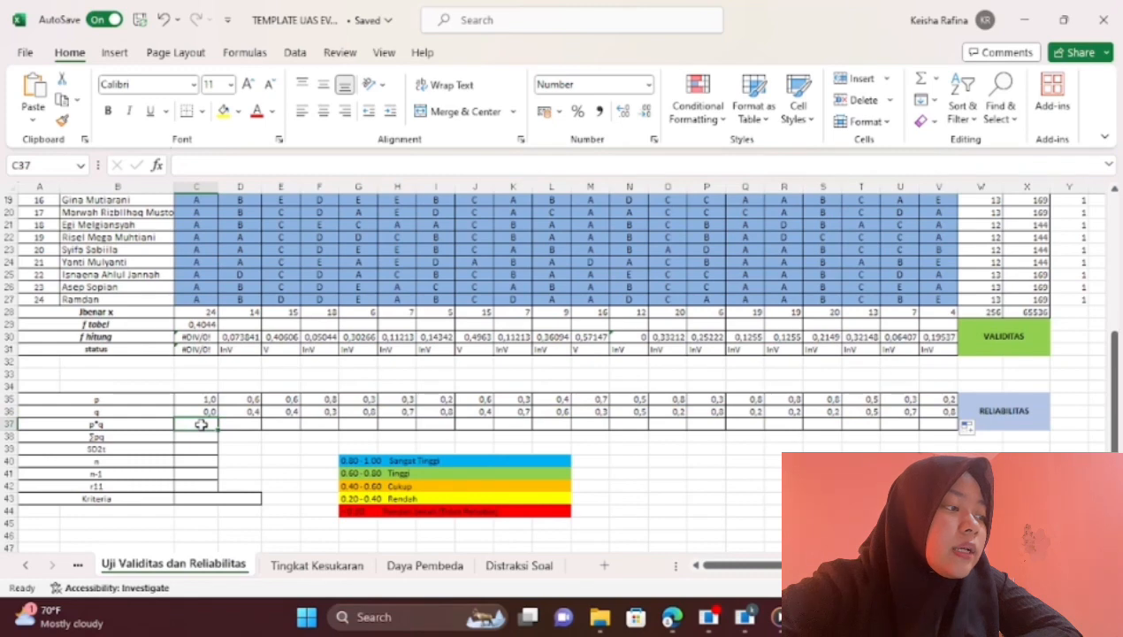
pyautogui.write('=')
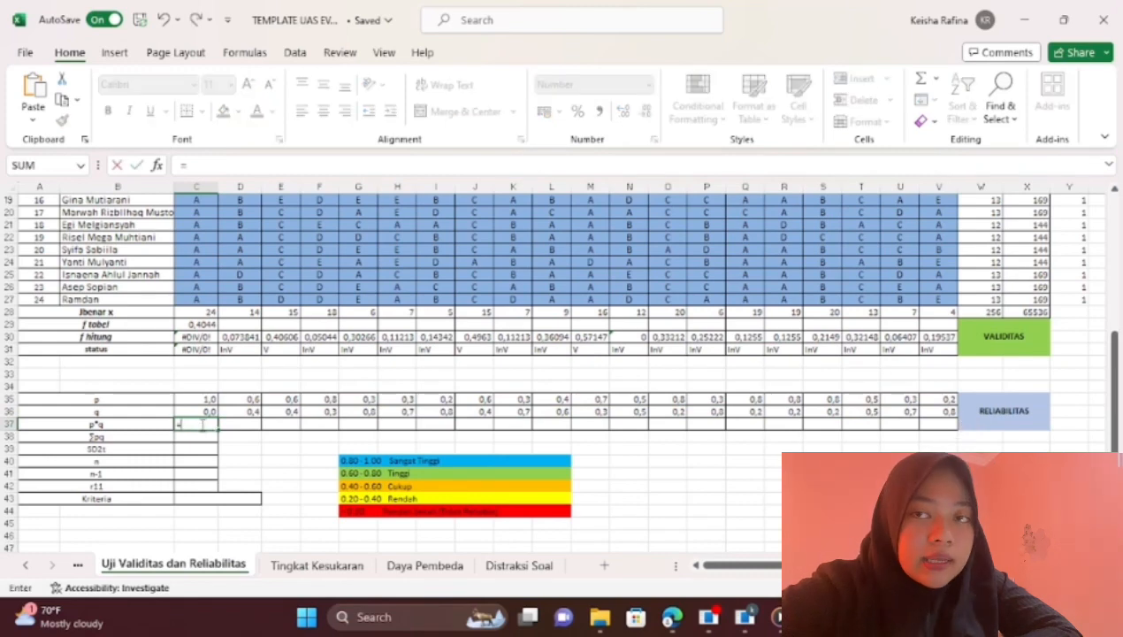
pyautogui.click(205, 400)
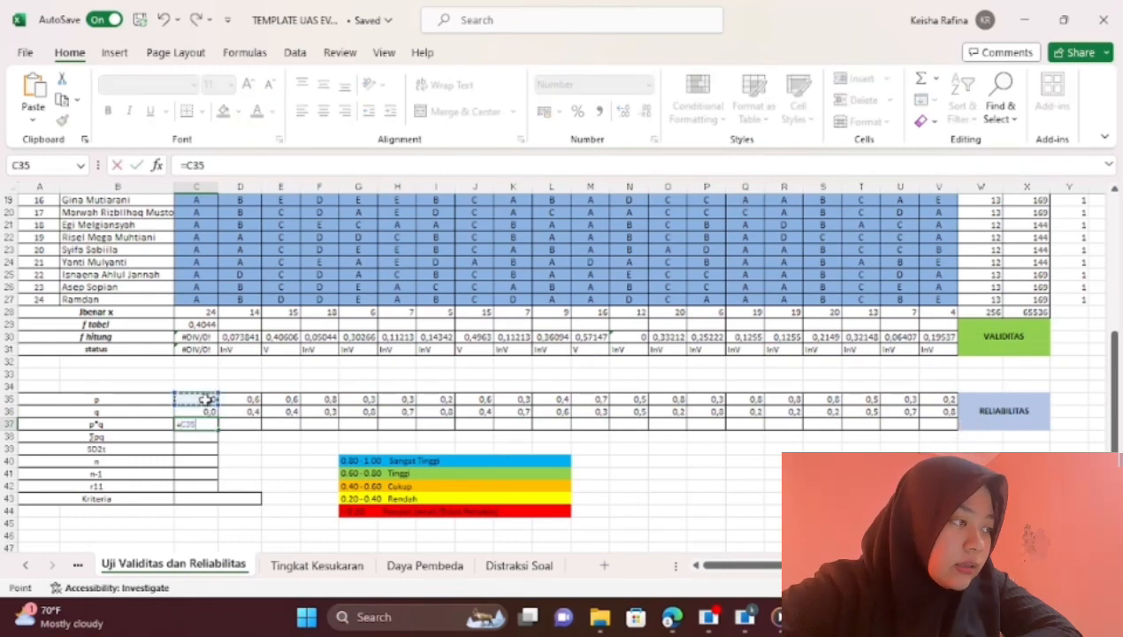
pyautogui.write('*')
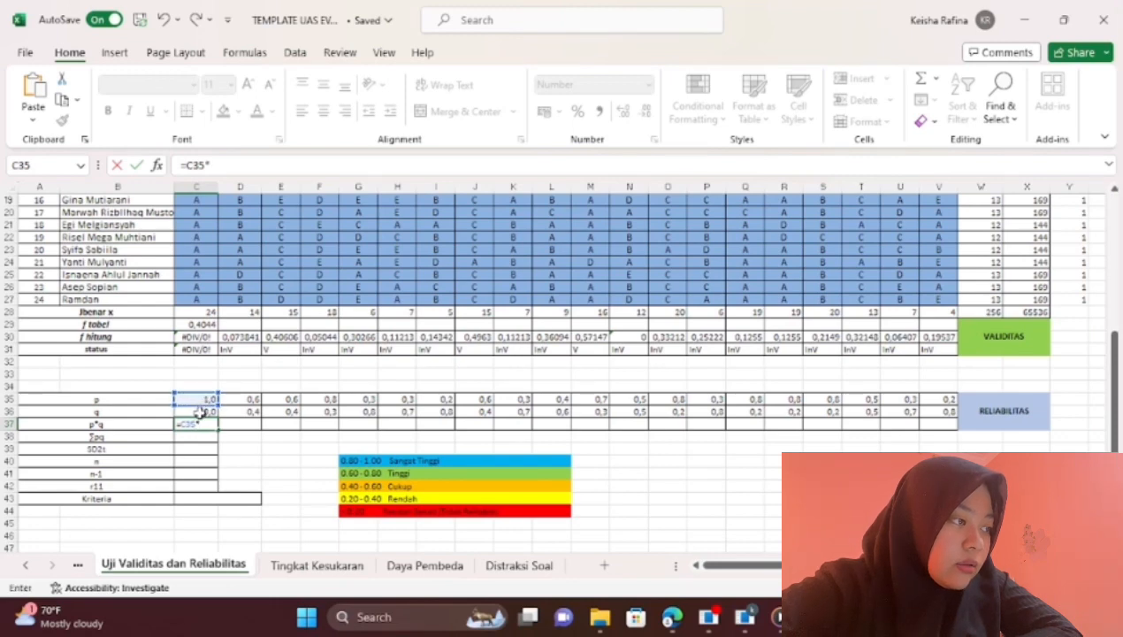
pyautogui.click(201, 411)
pyautogui.press('Return')
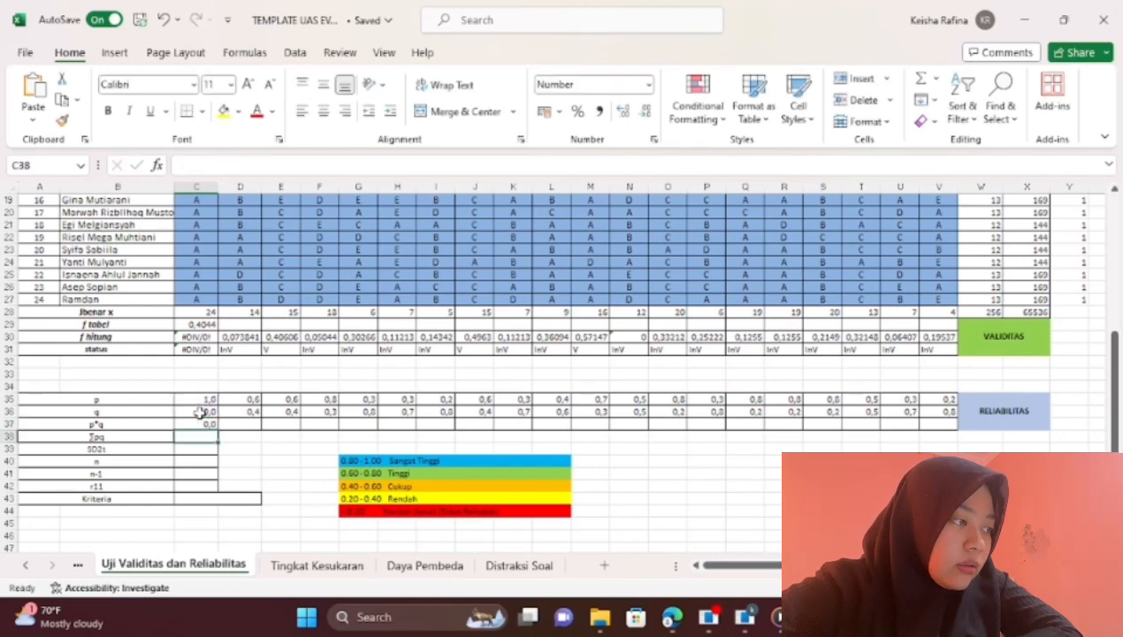
pyautogui.click(209, 424)
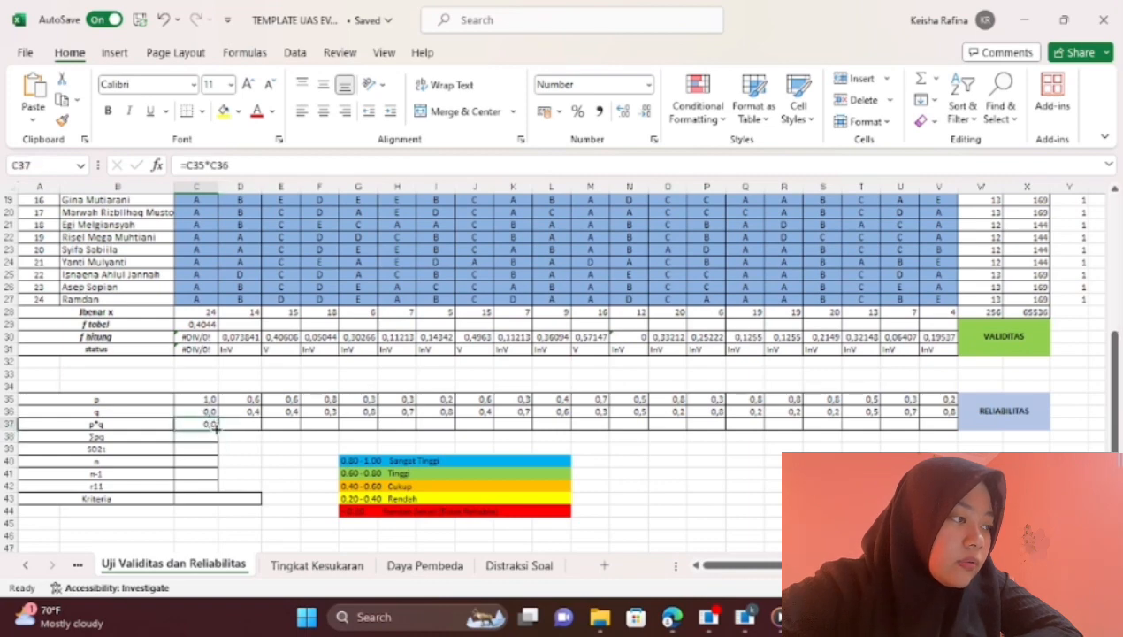
pyautogui.moveTo(216, 430); pyautogui.dragTo(942, 433)
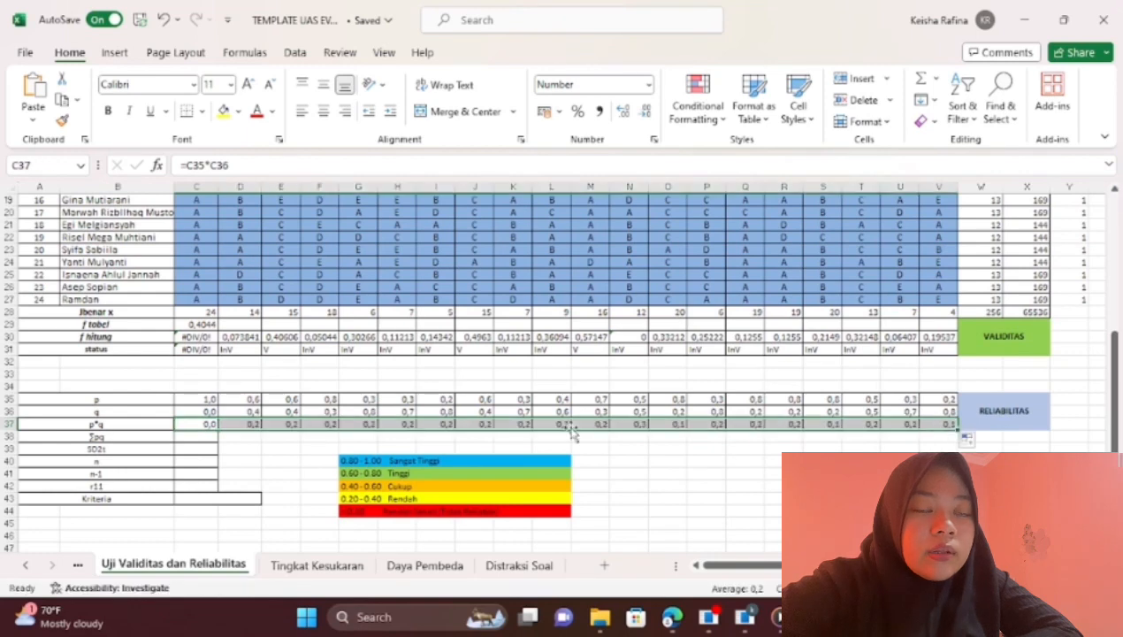
# - Sum the p*q values C37 to V37 in C38 with the SUM function
pyautogui.click(207, 438)
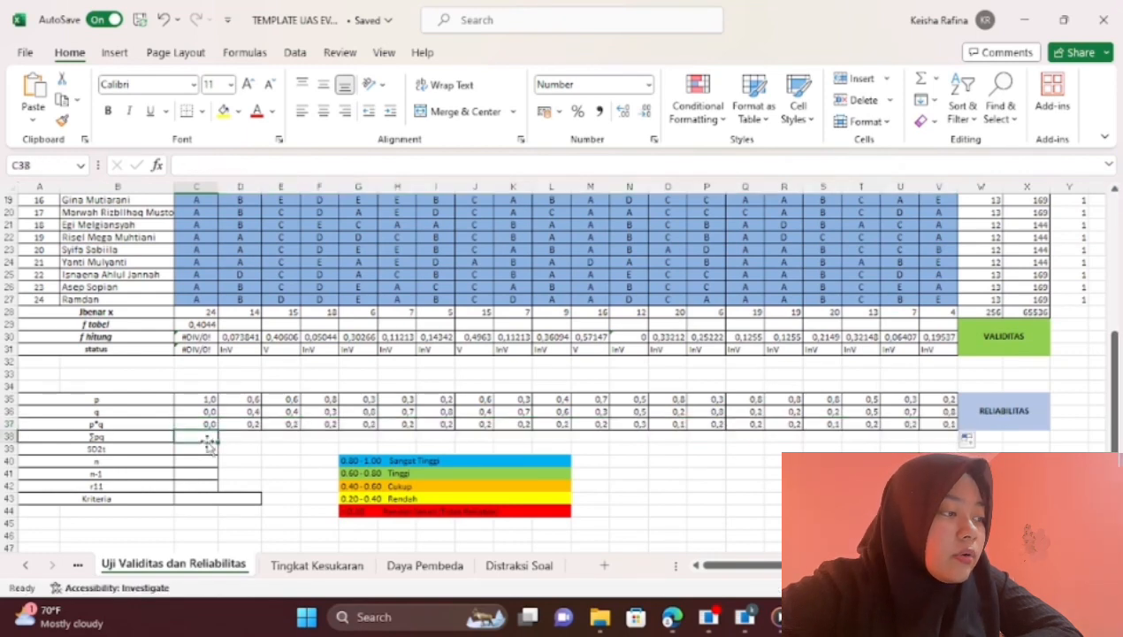
pyautogui.write('=sum')
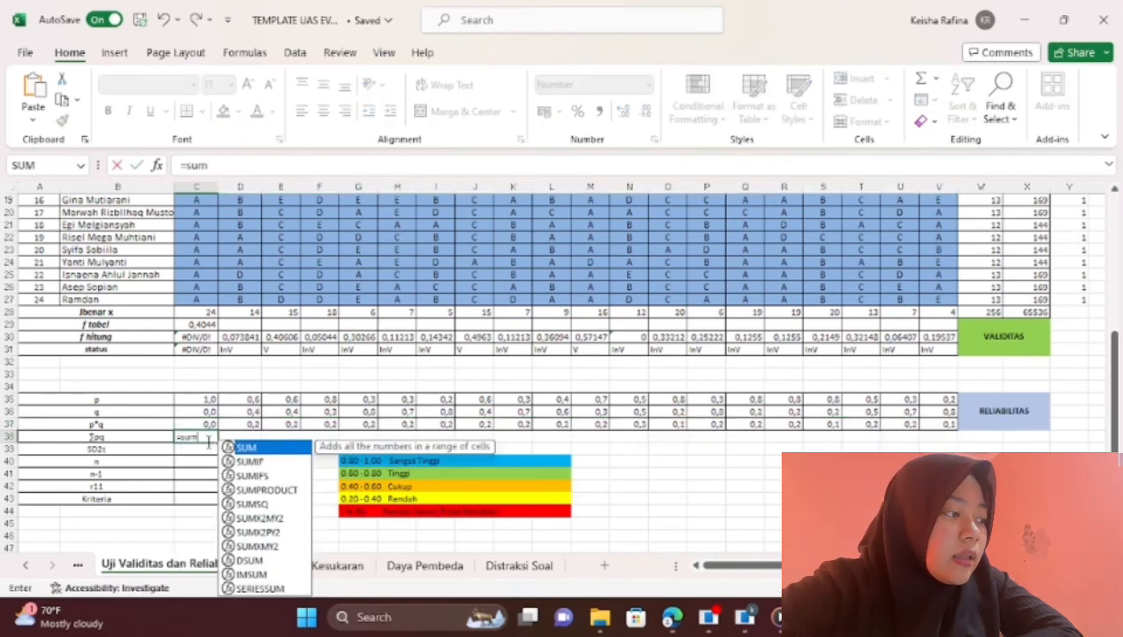
pyautogui.doubleClick(253, 448)
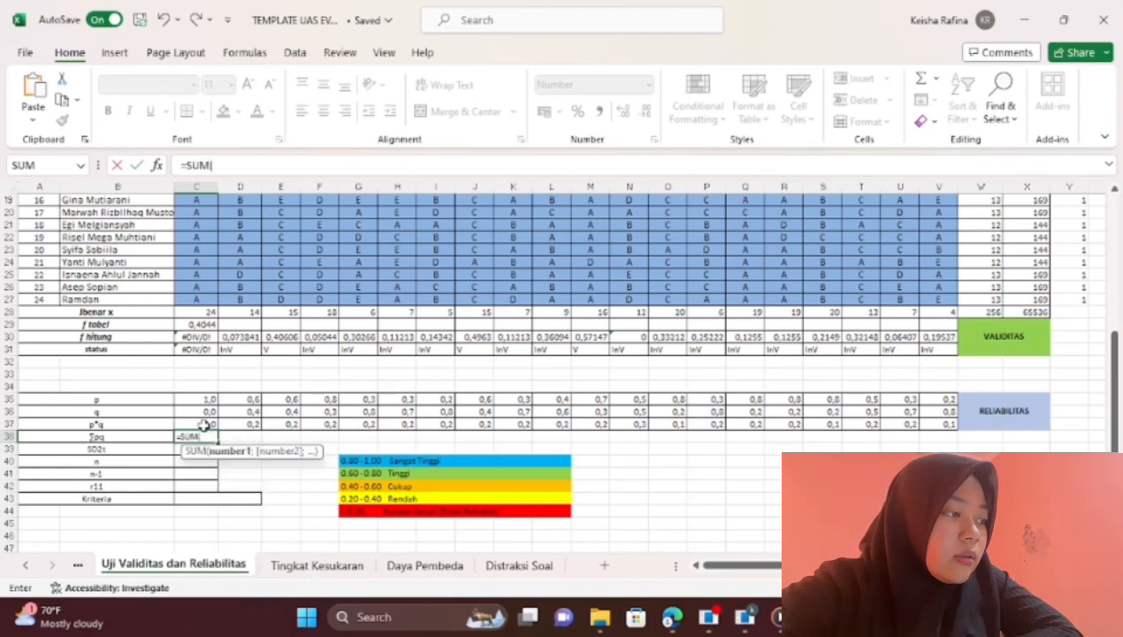
pyautogui.moveTo(201, 426); pyautogui.dragTo(930, 424)
pyautogui.press('Return')
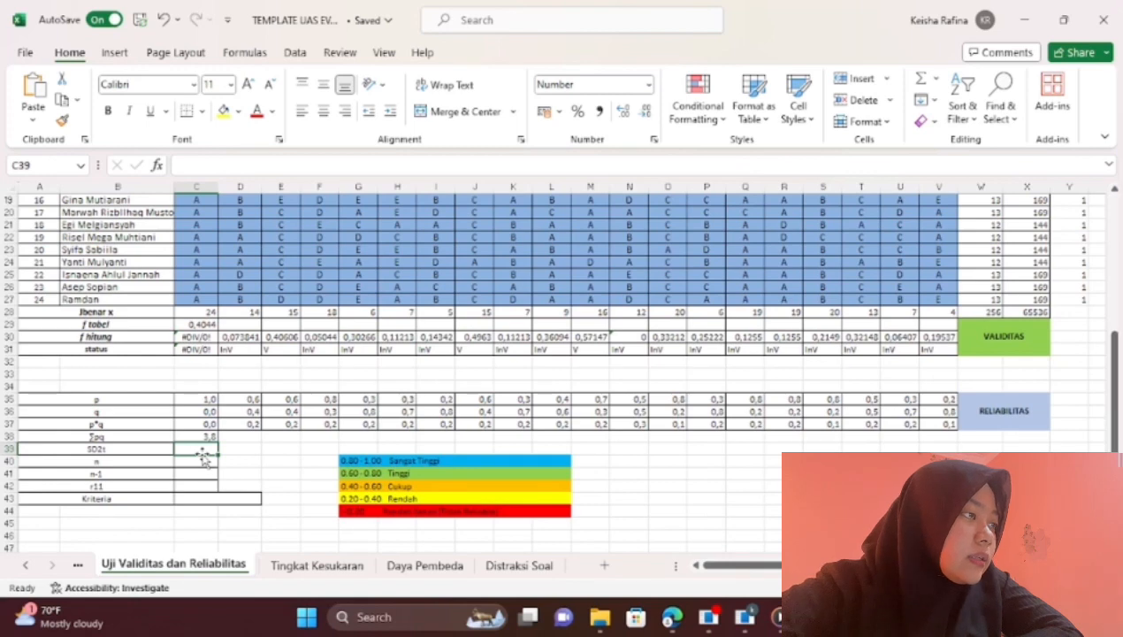
# - Enter =VAR.P(W4:W4:W27) in C39 to calculate the variance of the students' total correct answers
pyautogui.write('=var')
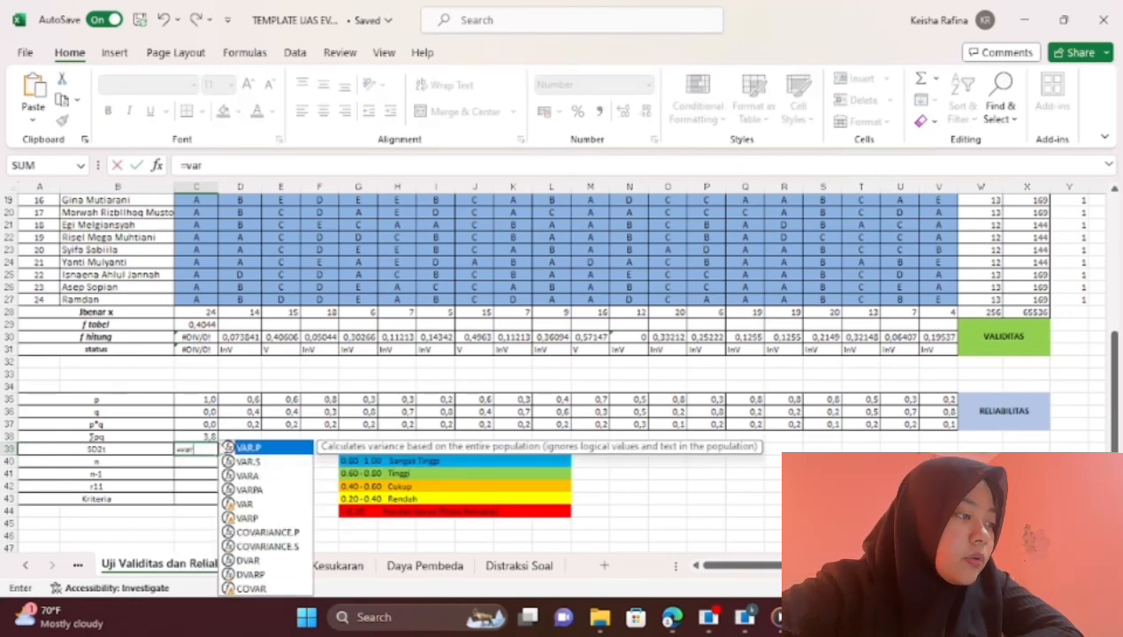
pyautogui.doubleClick(249, 447)
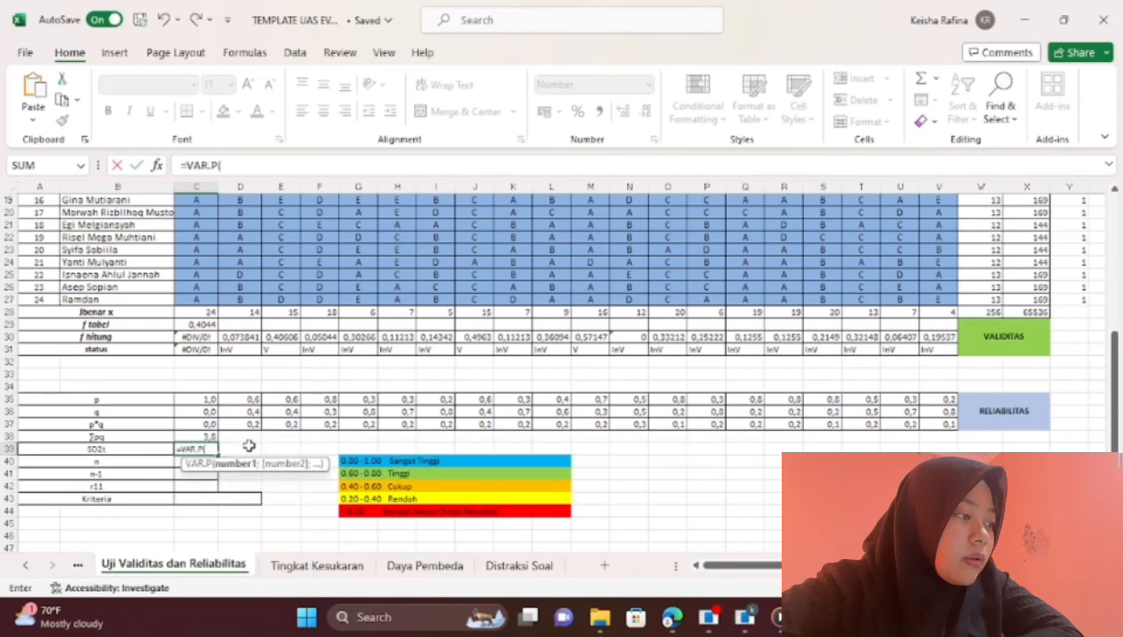
pyautogui.hscroll(5, 478, 372)
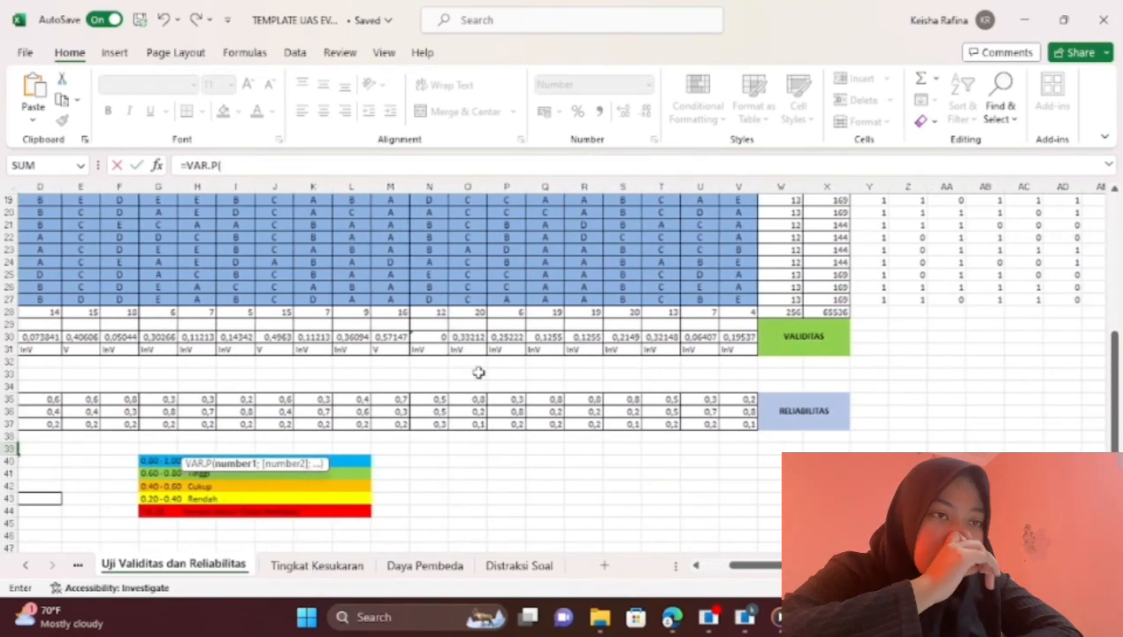
pyautogui.scroll(6, 478, 372)
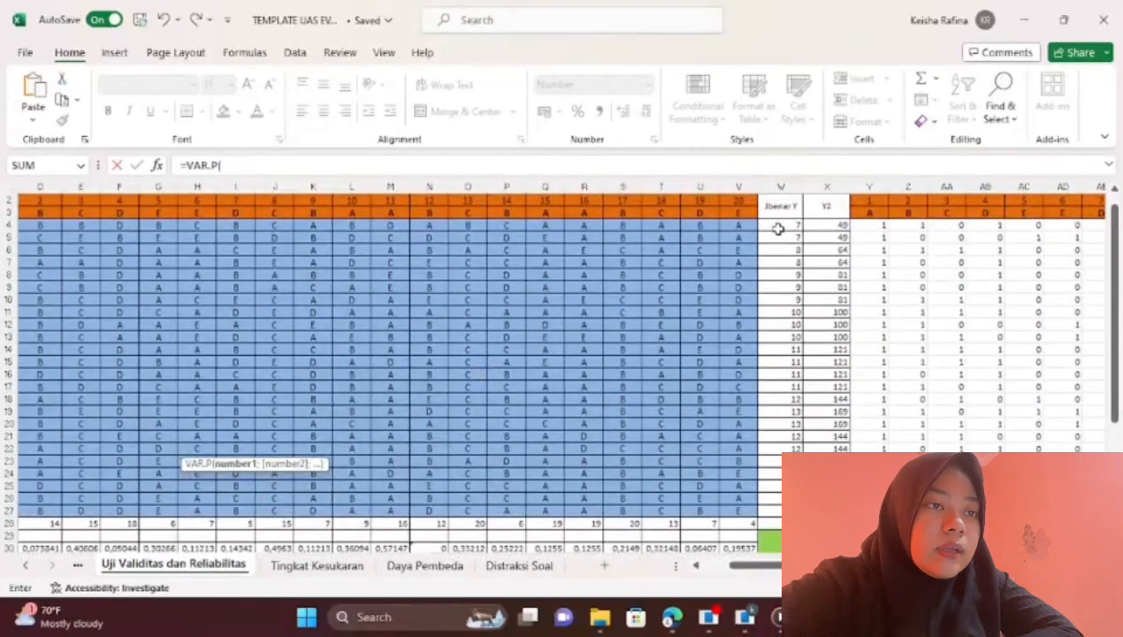
pyautogui.moveTo(778, 228); pyautogui.dragTo(774, 509)
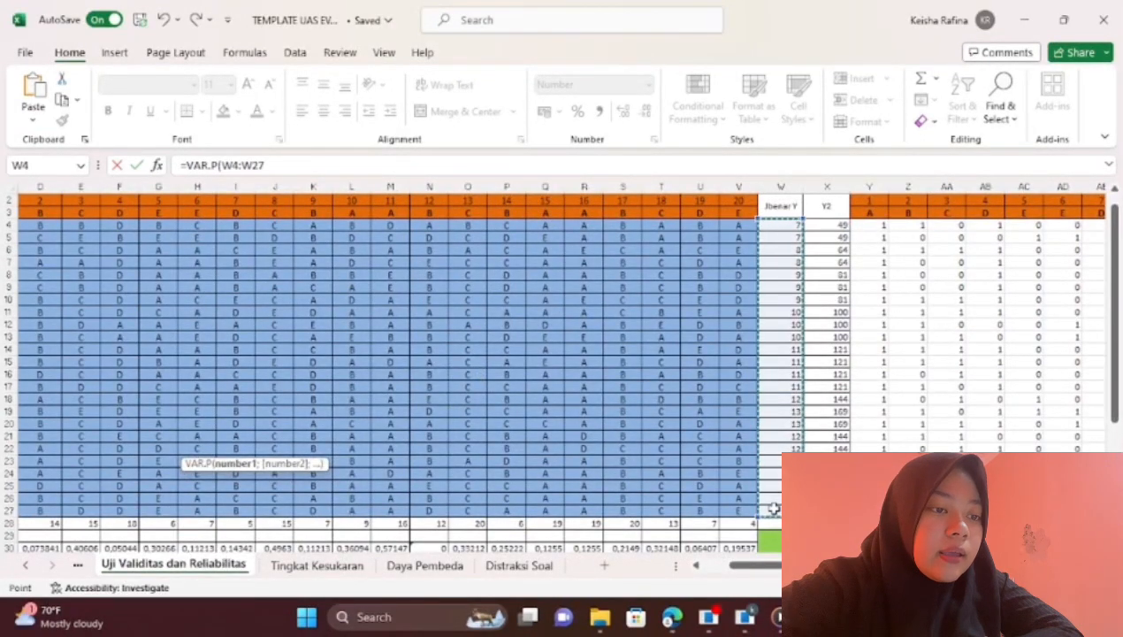
pyautogui.click(795, 274)
pyautogui.click(784, 228)
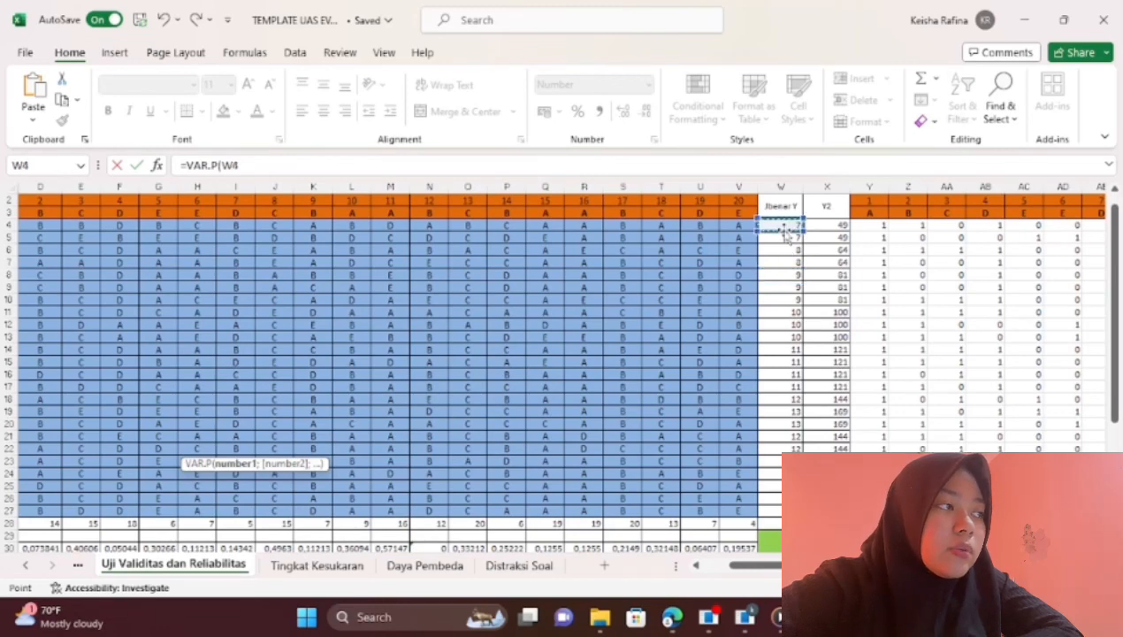
pyautogui.write(';')
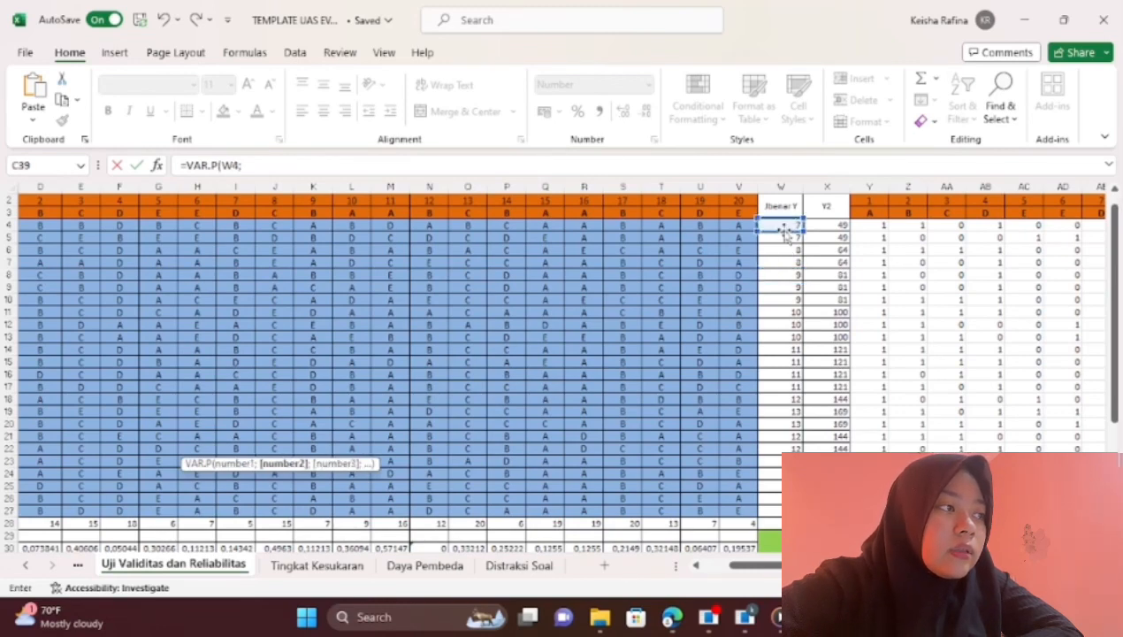
pyautogui.press('BackSpace')
pyautogui.write(':')
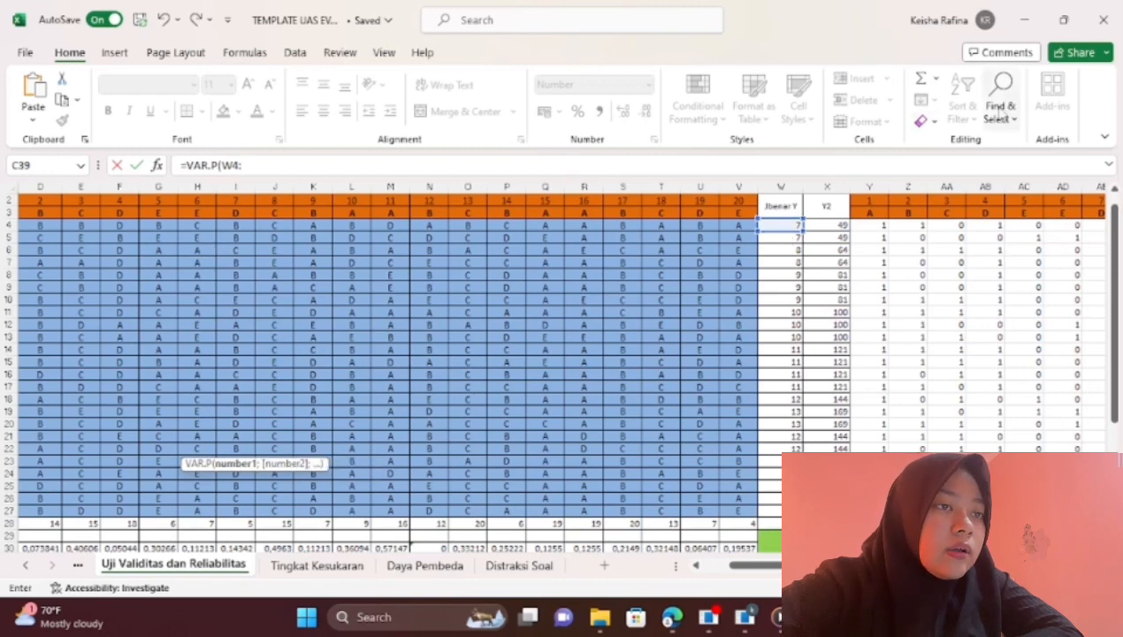
pyautogui.click(783, 226)
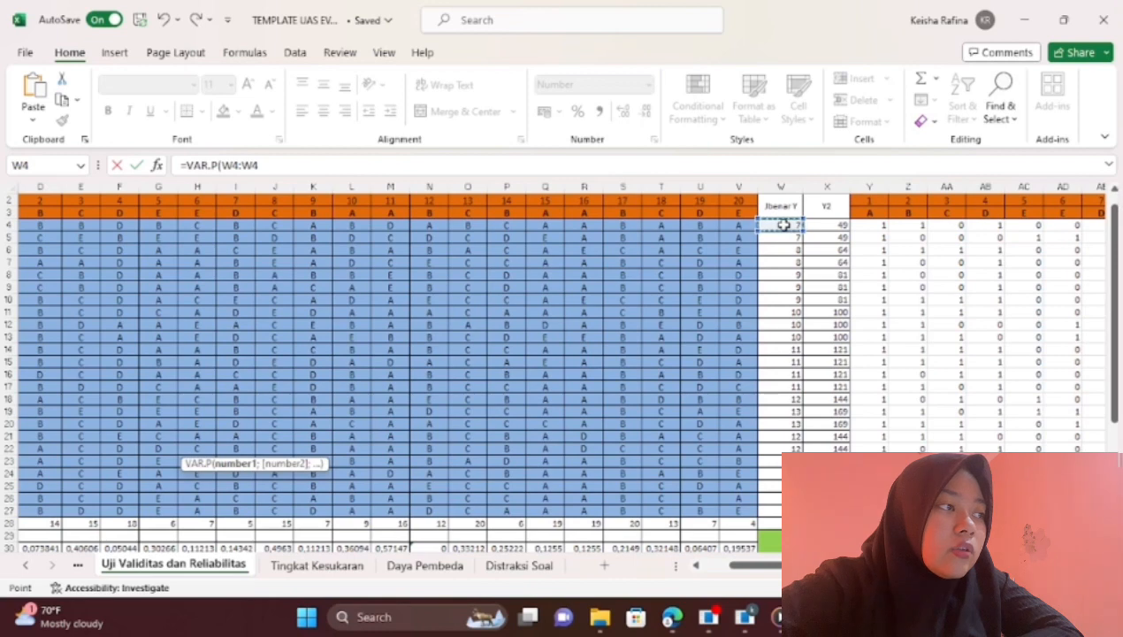
pyautogui.press('F8')
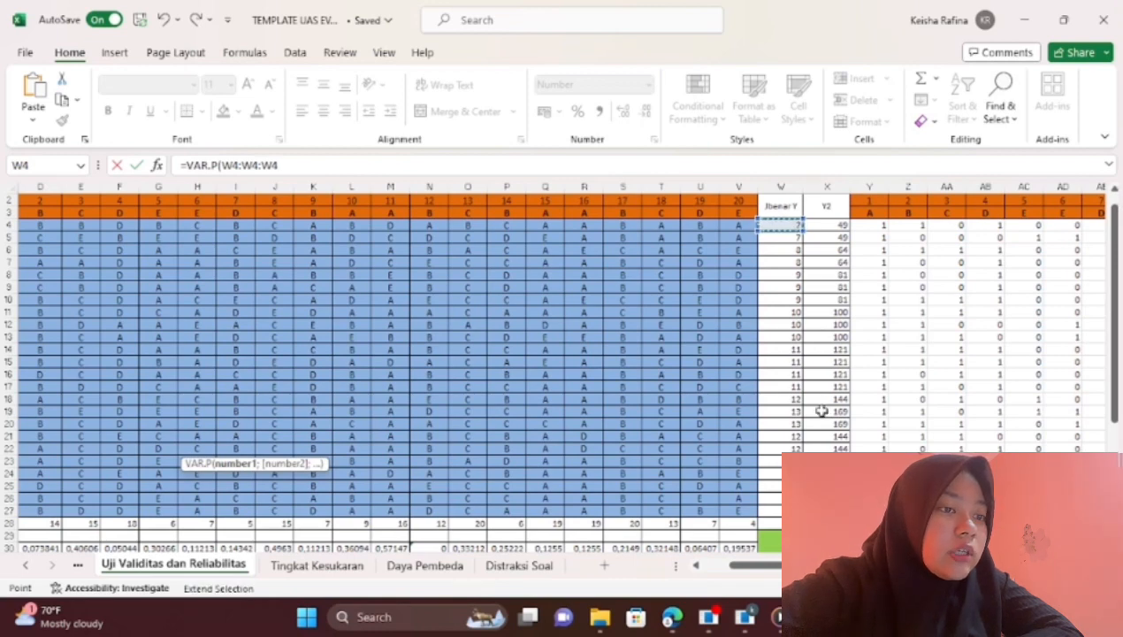
pyautogui.click(774, 511)
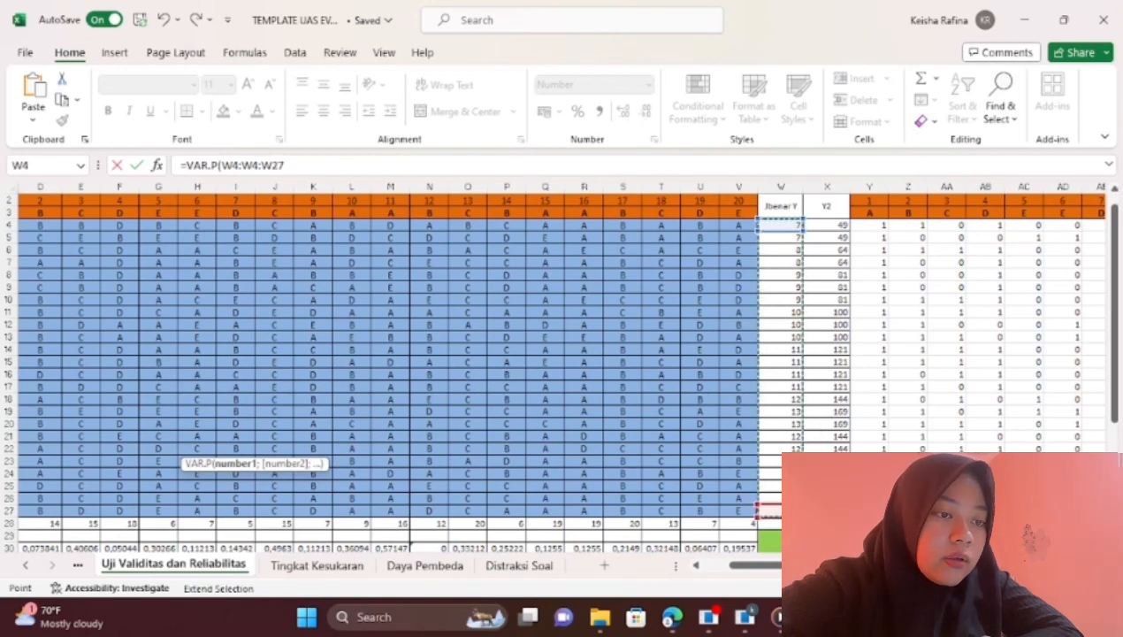
pyautogui.write(')')
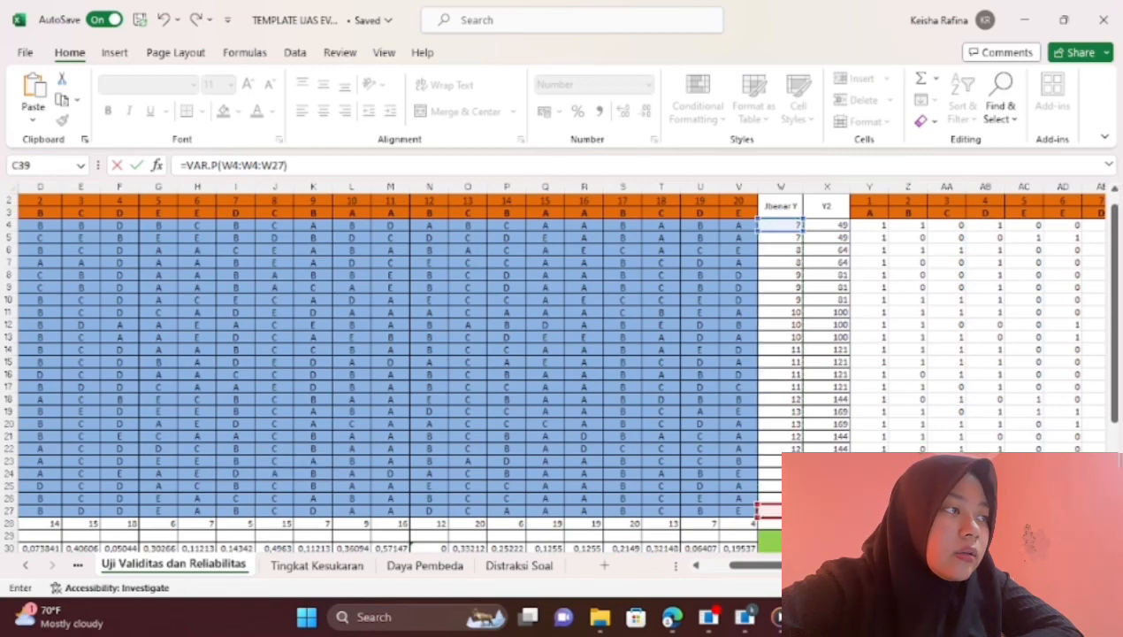
pyautogui.press('Return')
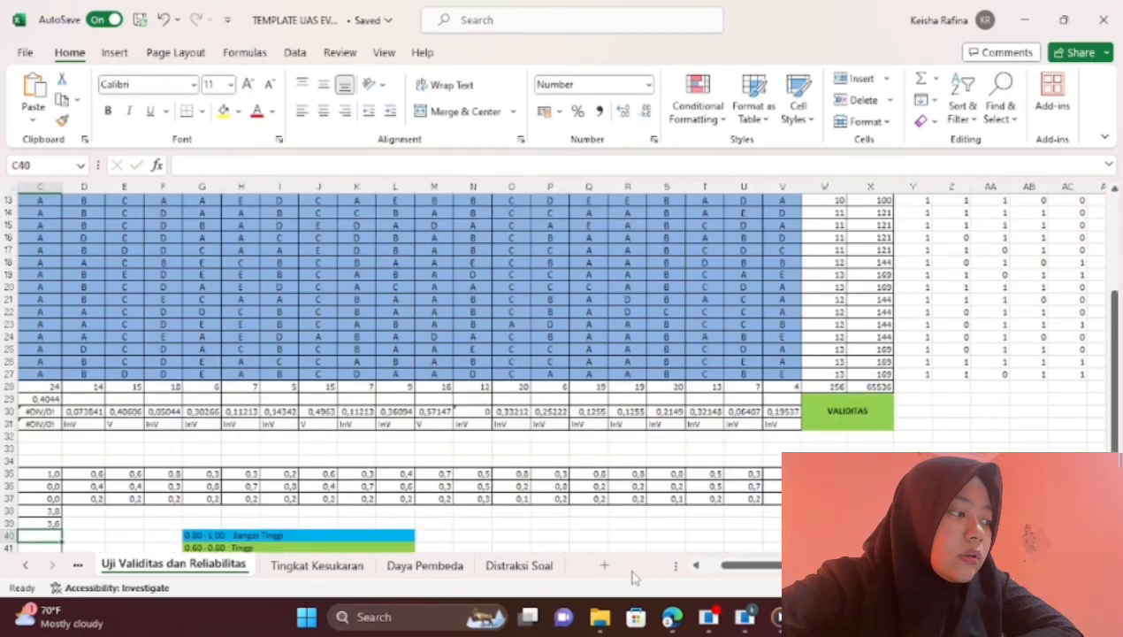
# - Enter 24 in C40 as n, the number of students
pyautogui.hscroll(-3, 347, 478)
pyautogui.scroll(-1, 347, 478)
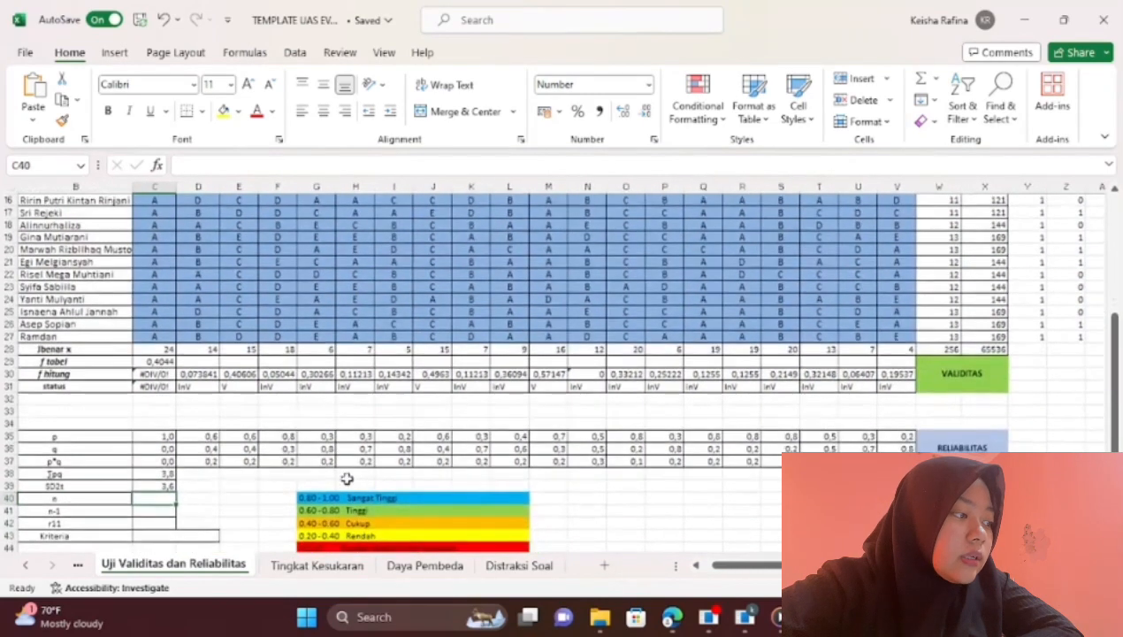
pyautogui.hscroll(-1, 163, 417)
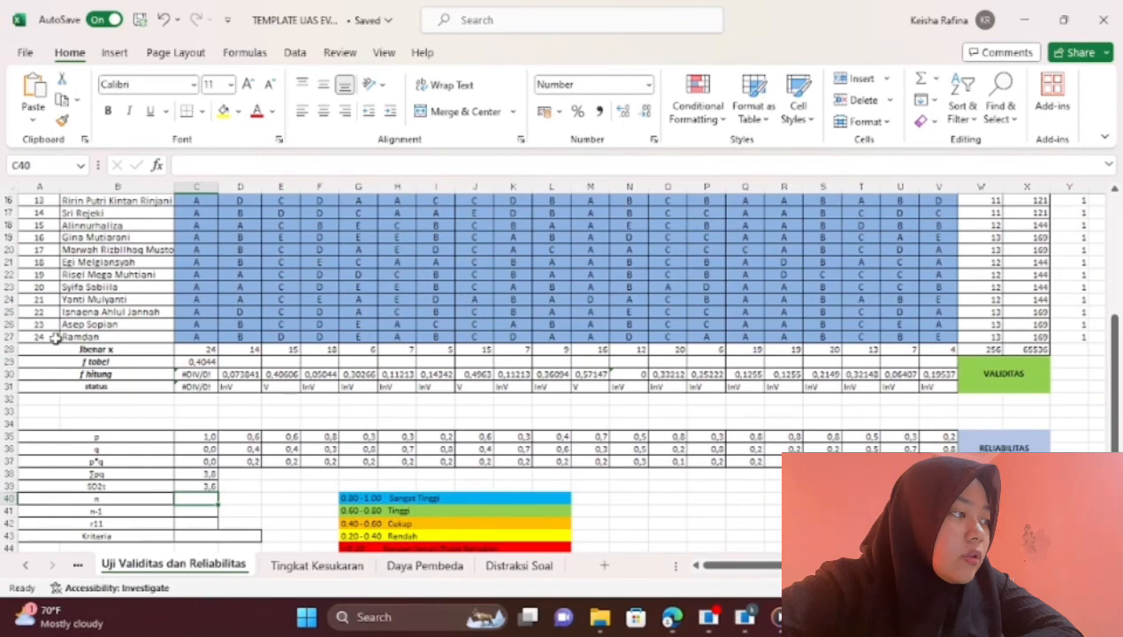
pyautogui.write('24')
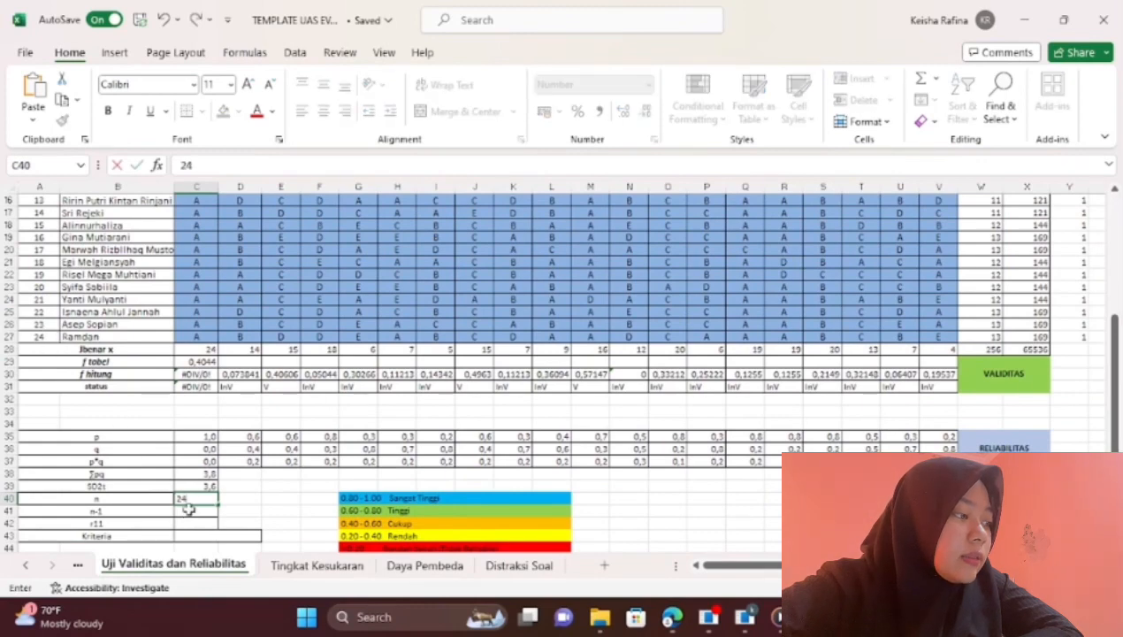
pyautogui.press('Return')
# - Enter =C40-1 in C41 to calculate n-1
pyautogui.write('=')
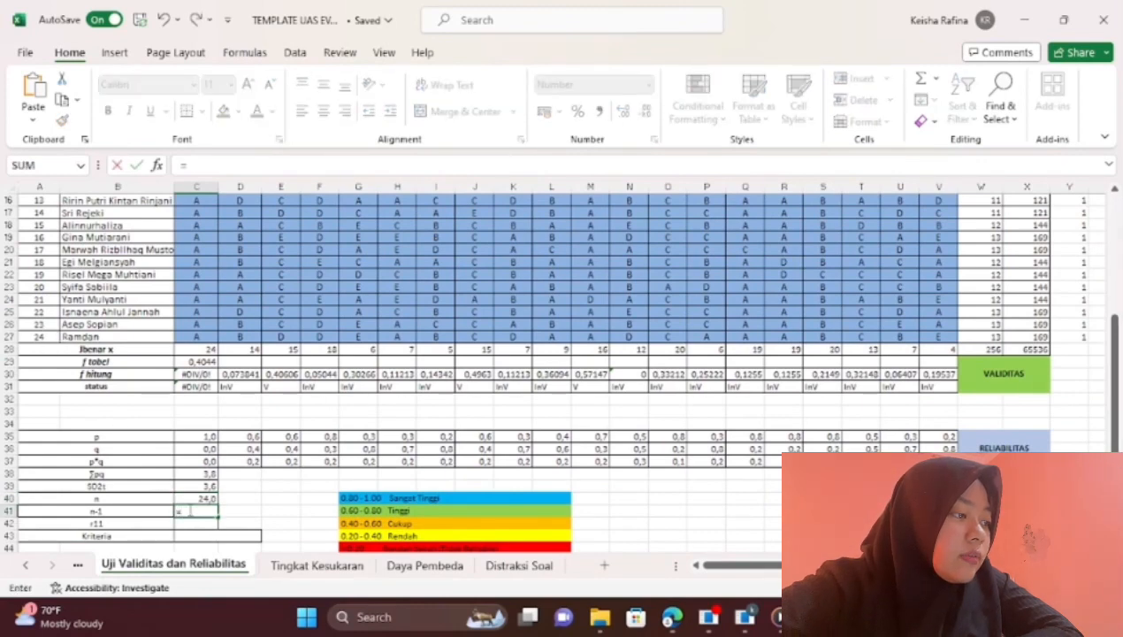
pyautogui.click(190, 499)
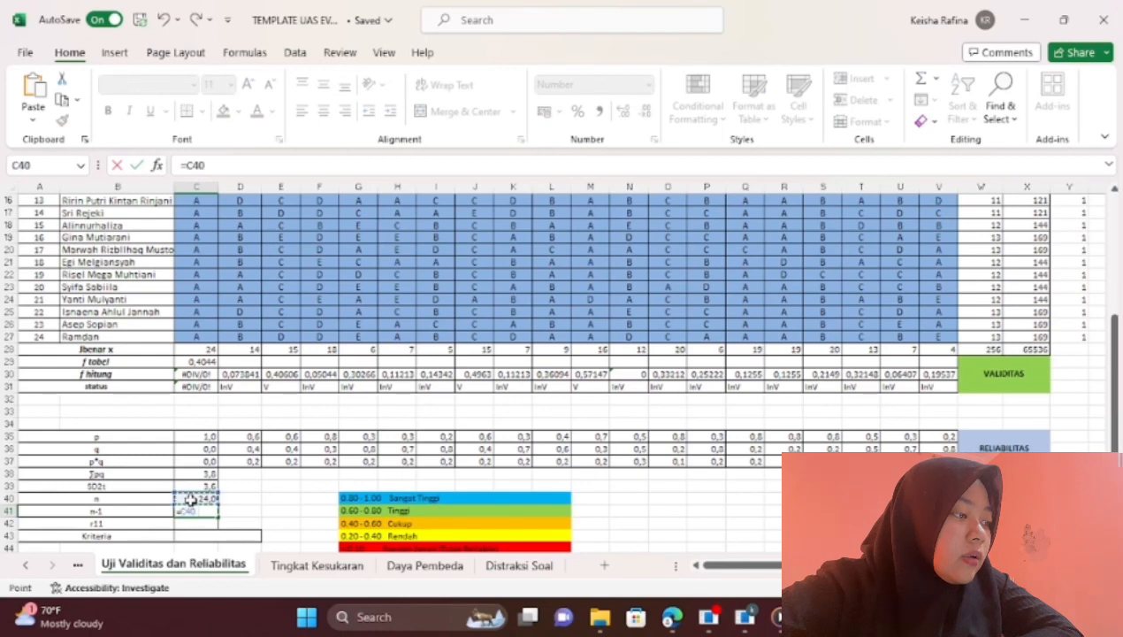
pyautogui.write('-1')
pyautogui.press('Return')
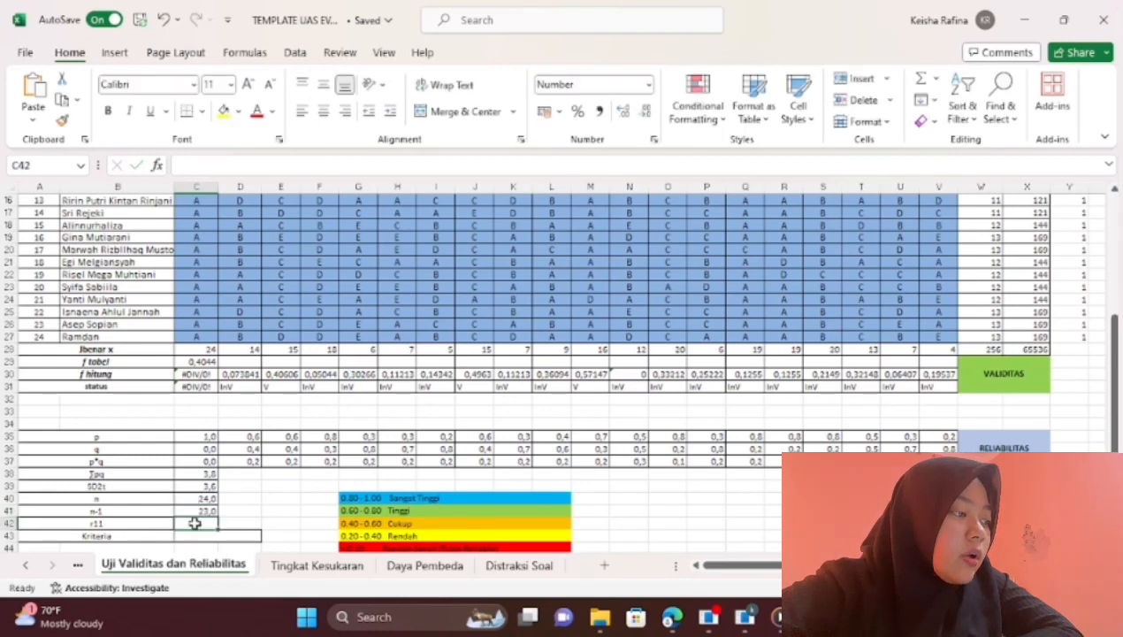
# - Enter =(C40/C41)*((C39-C38)/C39) in C42 to calculate the reliability coefficient r11
pyautogui.scroll(-2, 195, 525)
pyautogui.scroll(1, 192, 518)
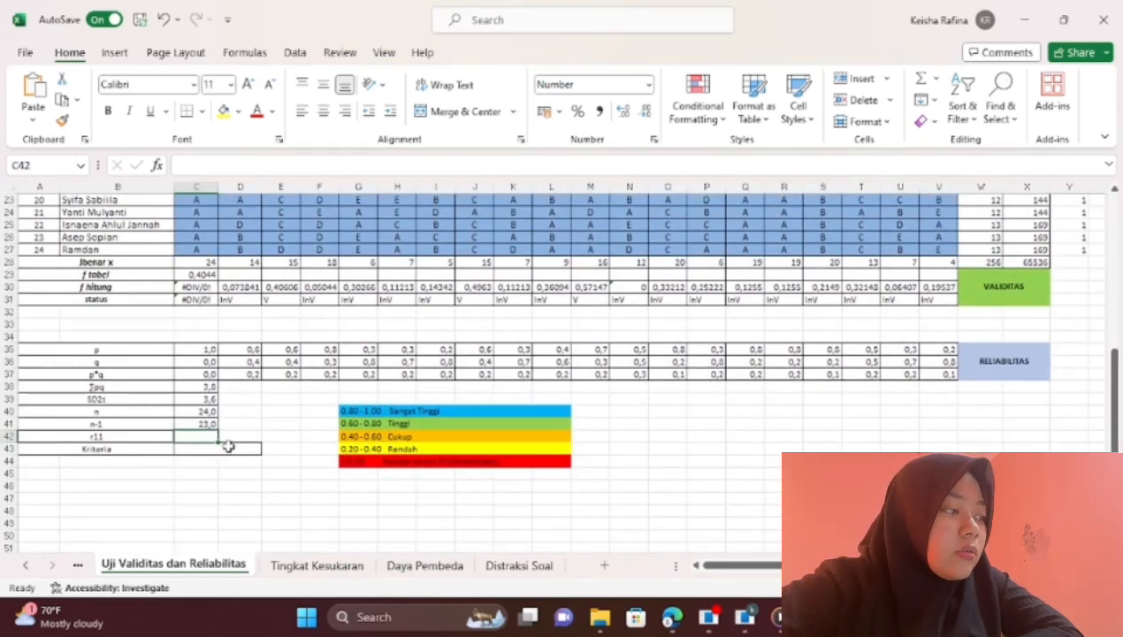
pyautogui.write('=')
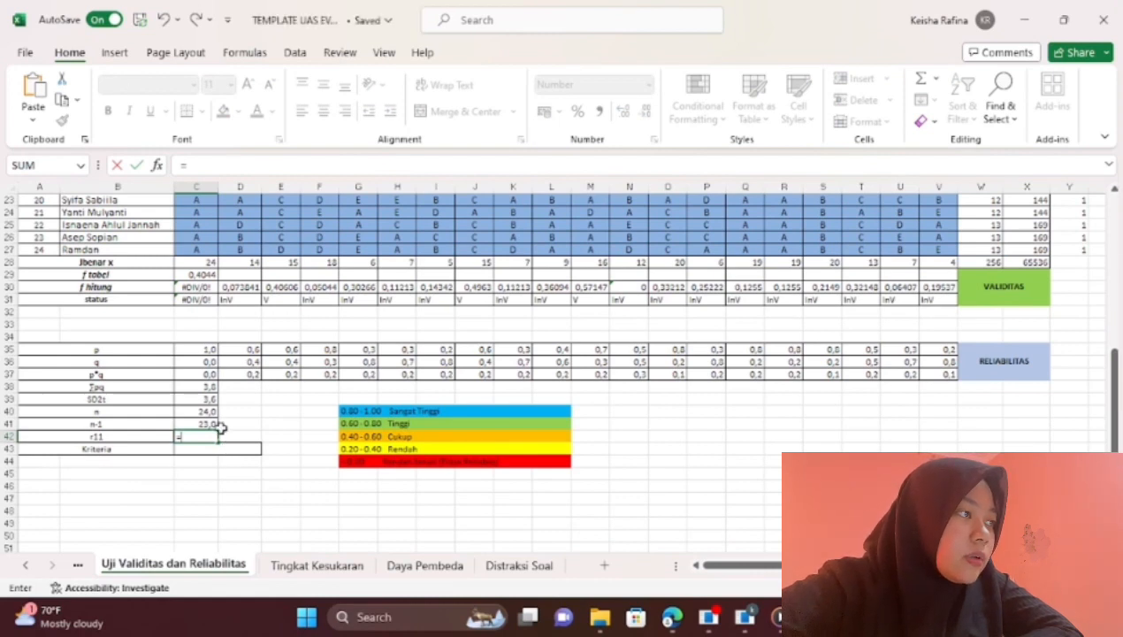
pyautogui.click(201, 410)
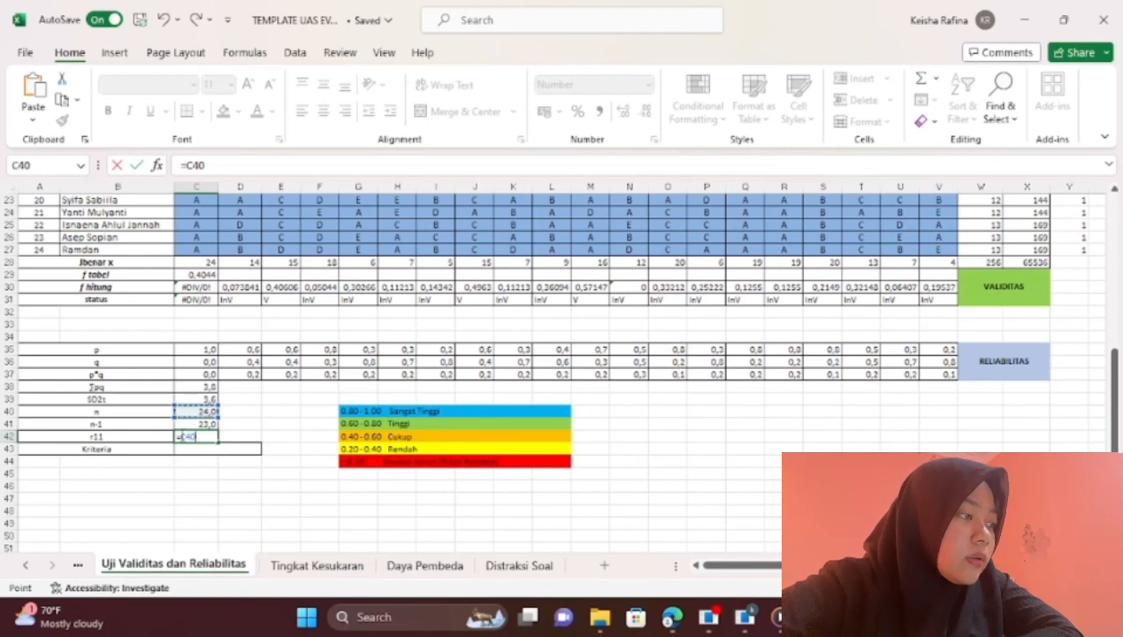
pyautogui.press('F2')
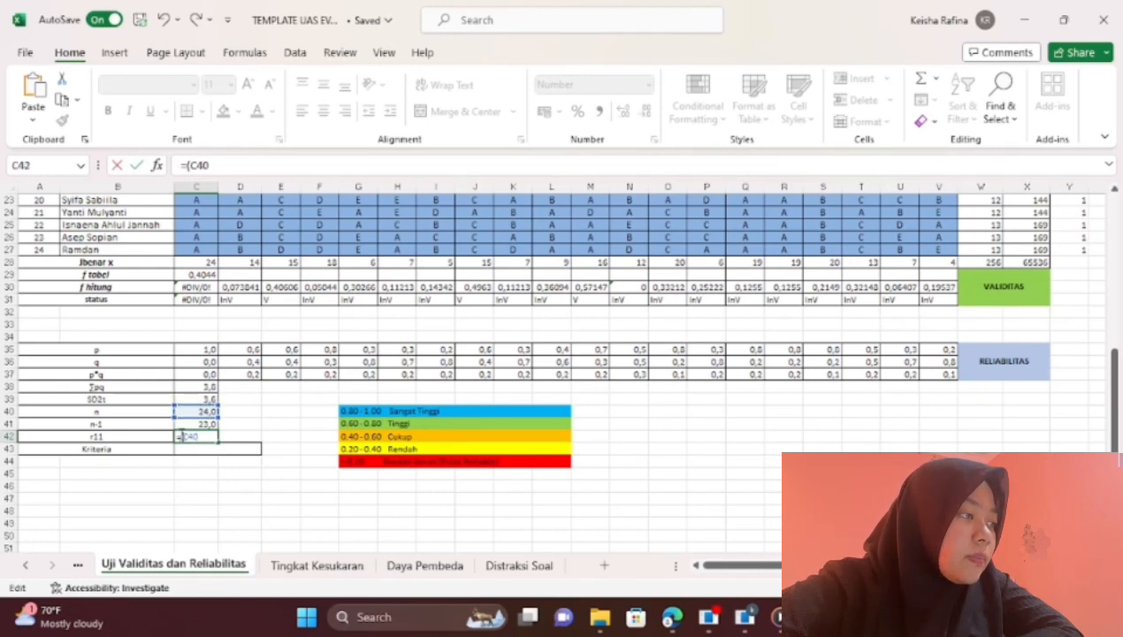
pyautogui.click(197, 435)
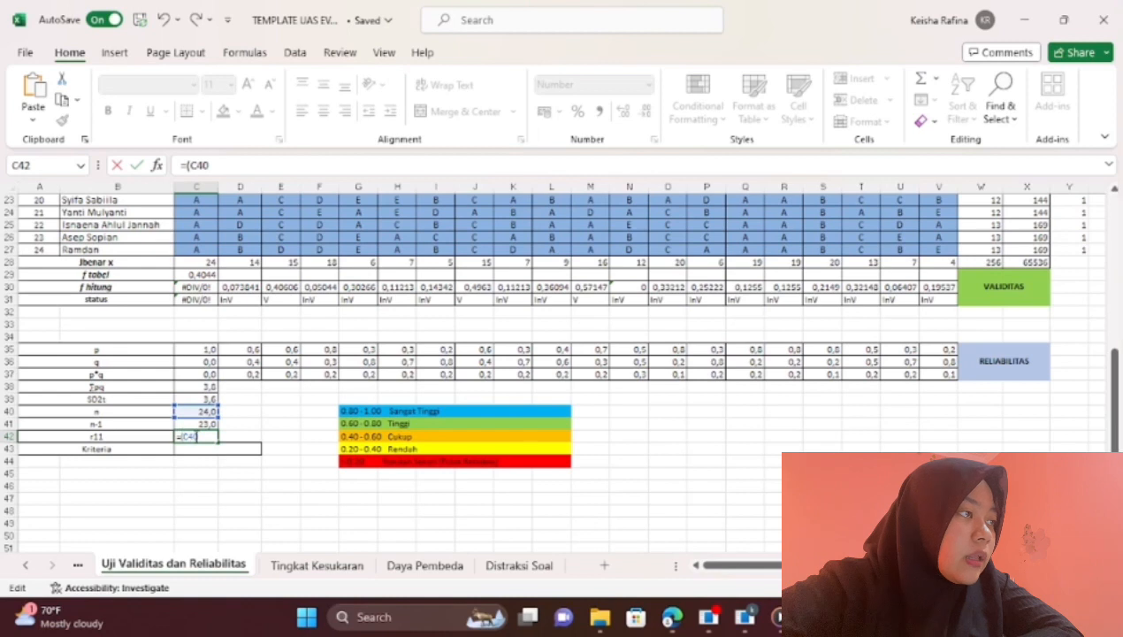
pyautogui.click(190, 421)
pyautogui.write(')')
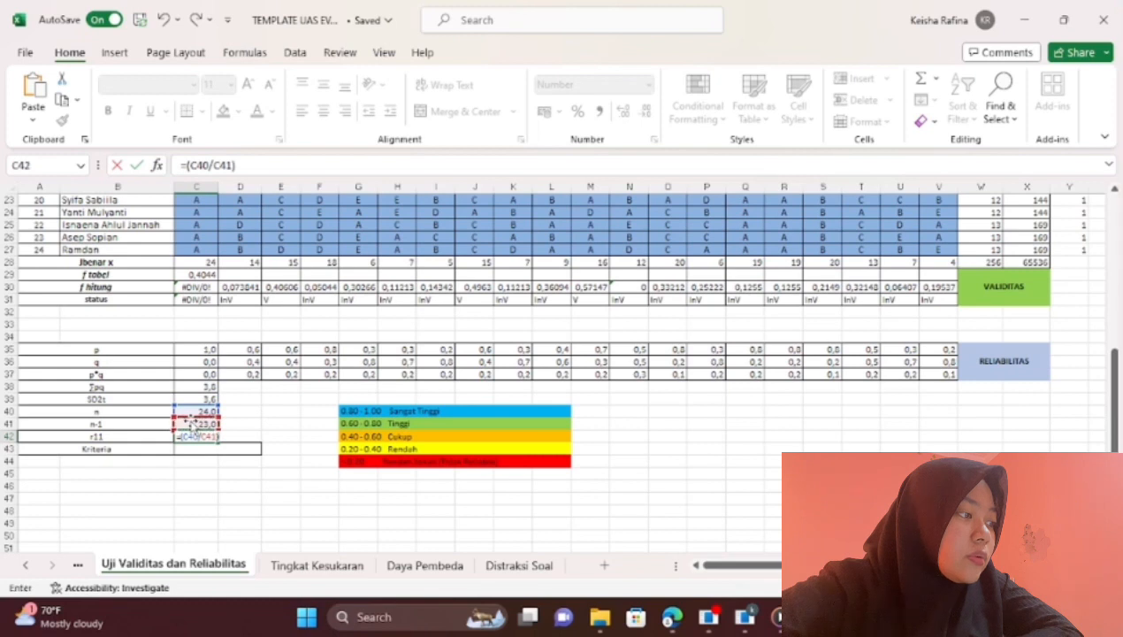
pyautogui.write('*')
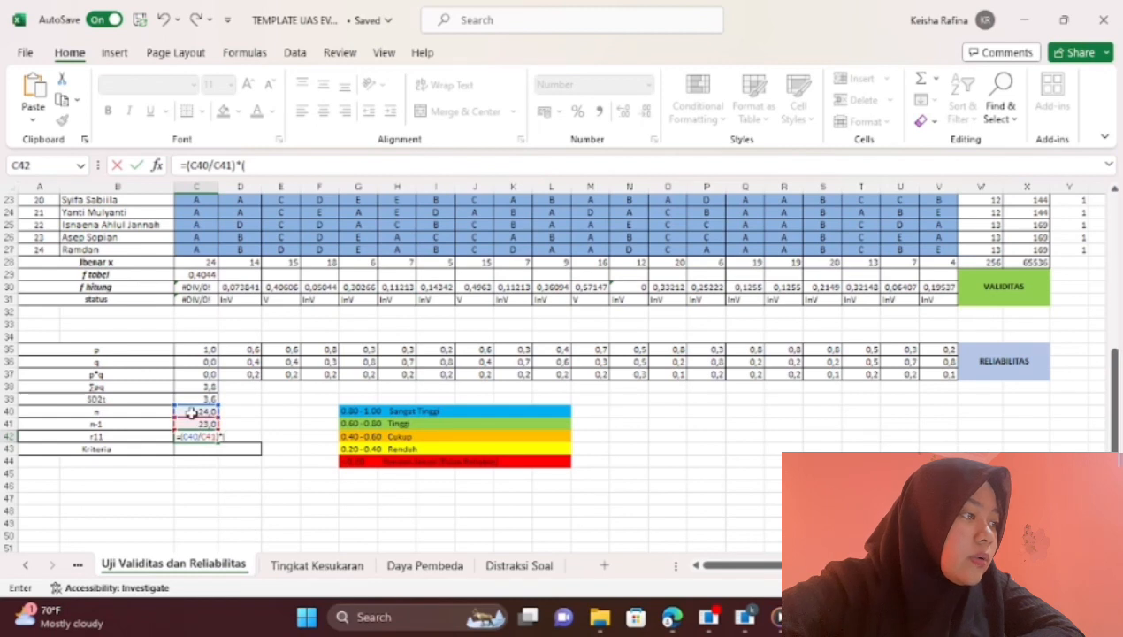
pyautogui.click(190, 401)
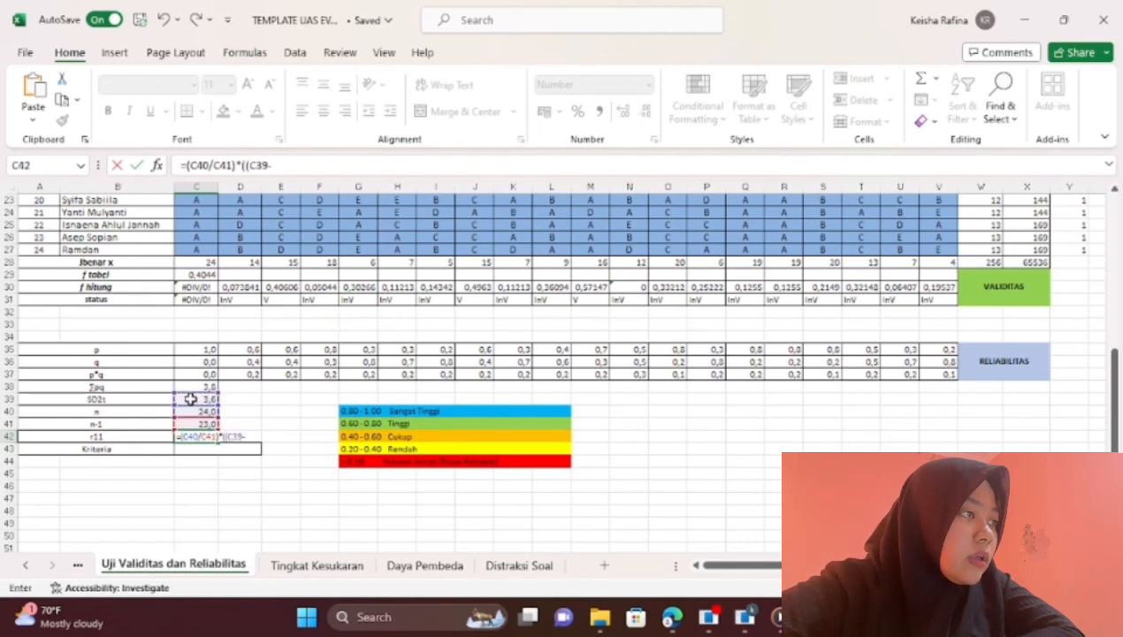
pyautogui.write('-')
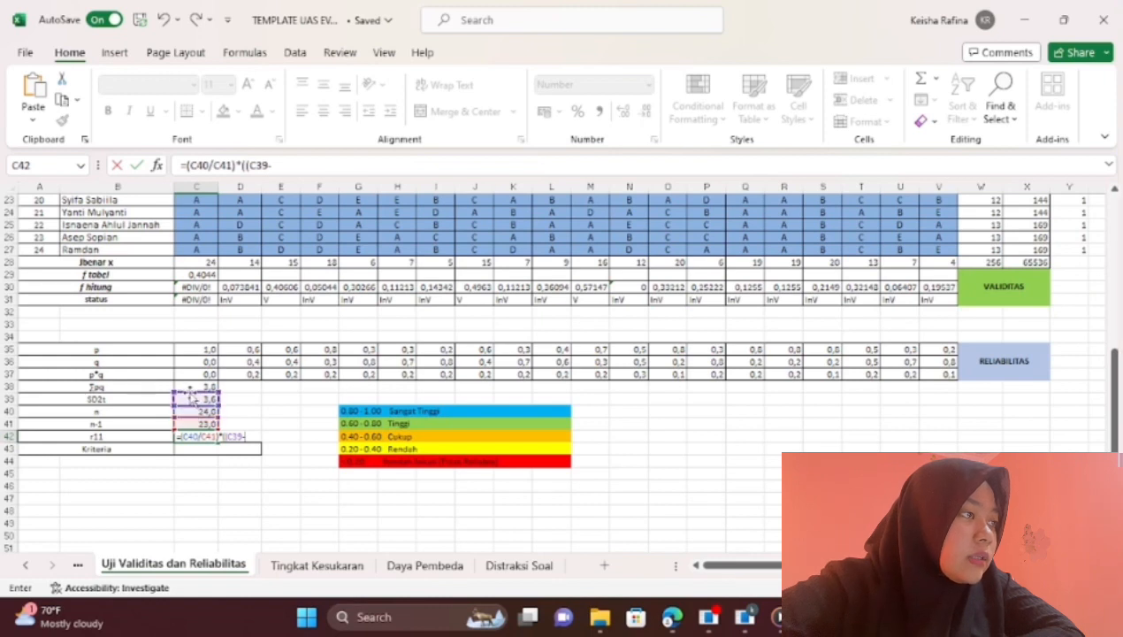
pyautogui.click(190, 386)
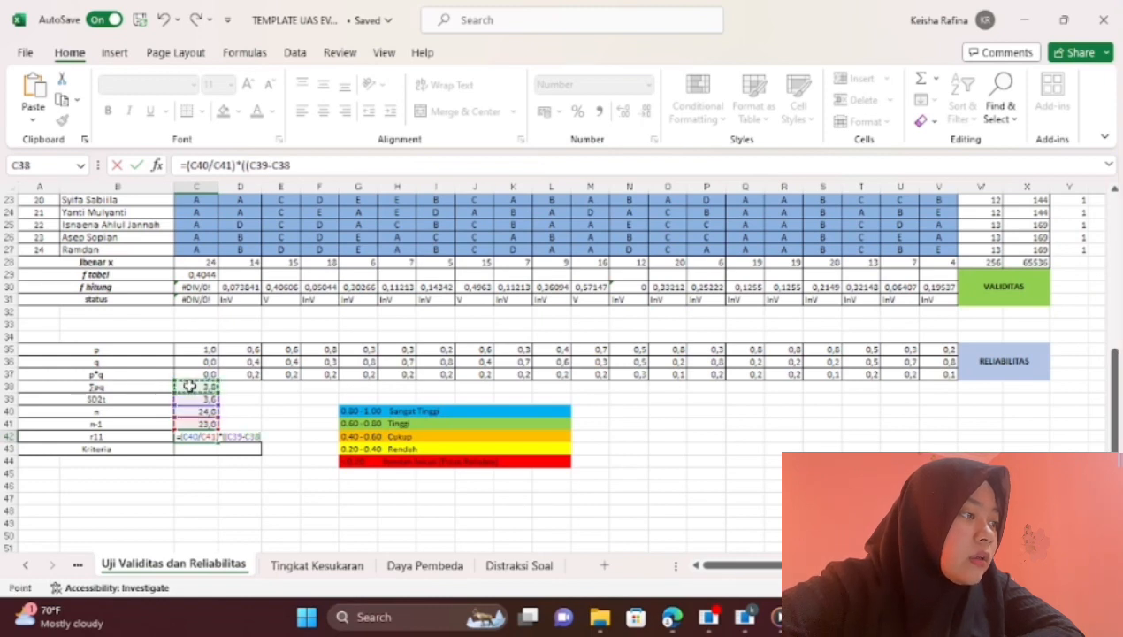
pyautogui.write(')')
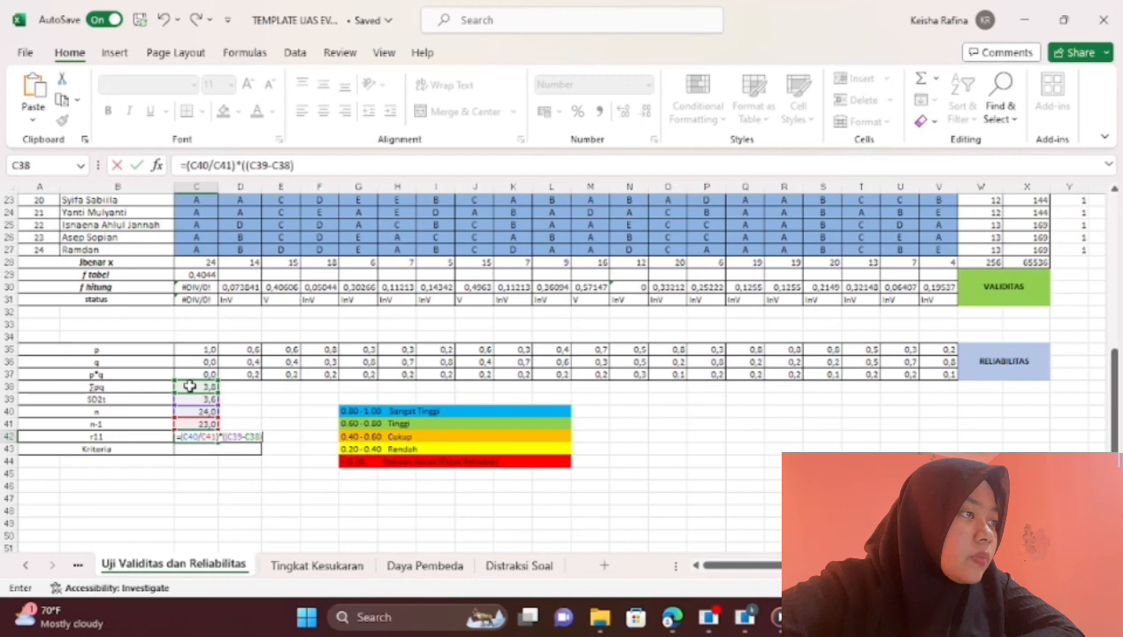
pyautogui.write('/')
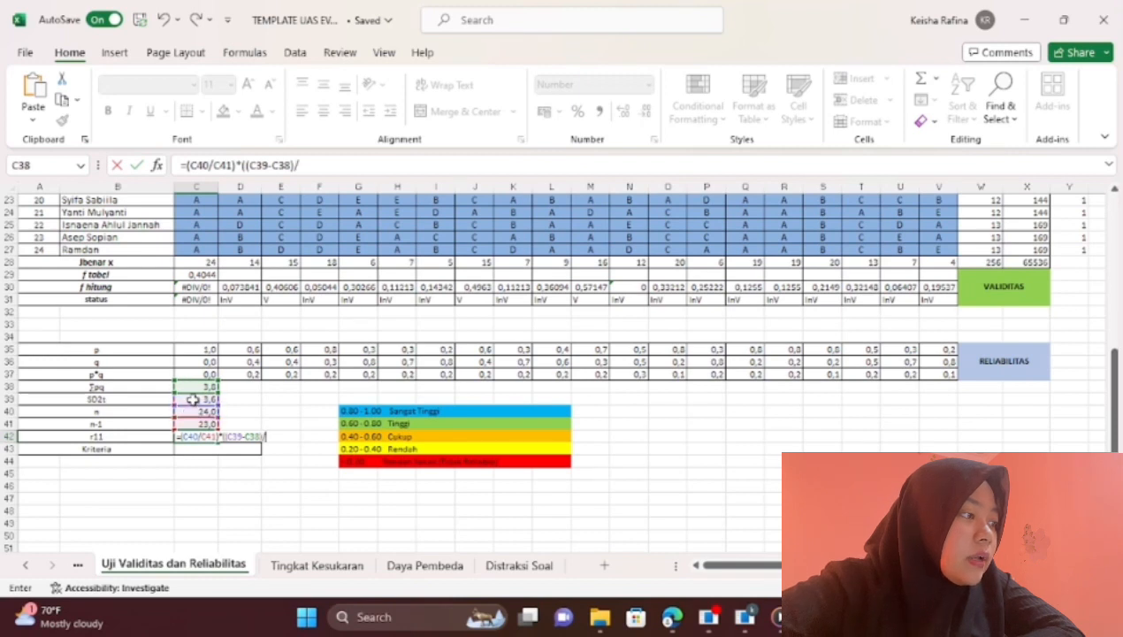
pyautogui.click(193, 400)
pyautogui.write(')')
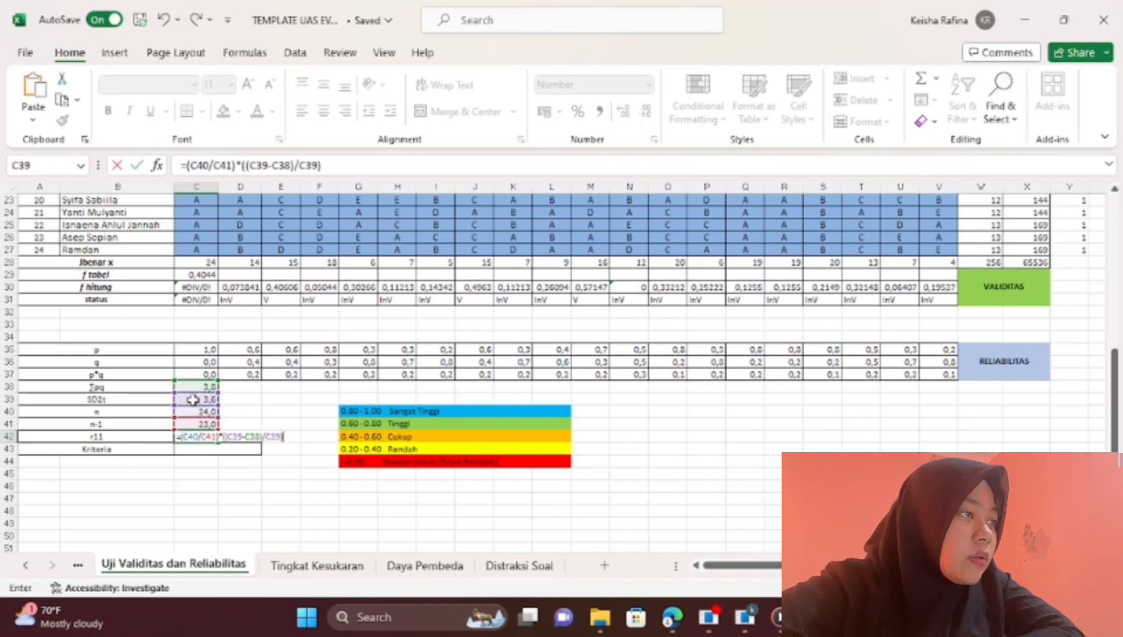
pyautogui.press('Return')
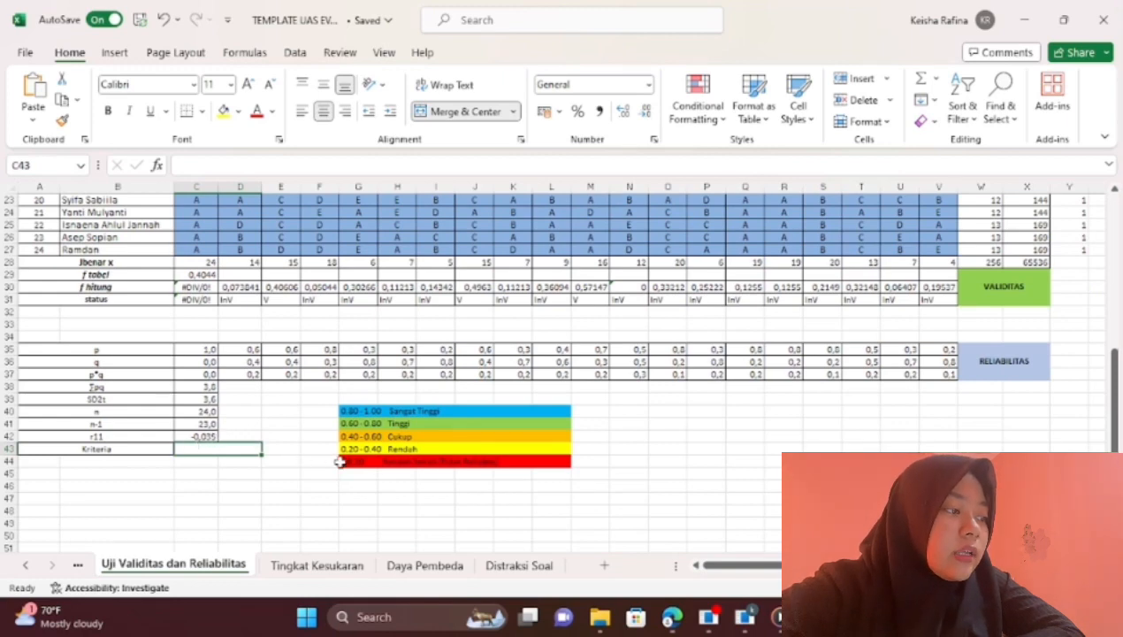
# - Enter Rendah Sekali as the reliability criterion in the Kriteria cell C43
pyautogui.scroll(2, 340, 461)
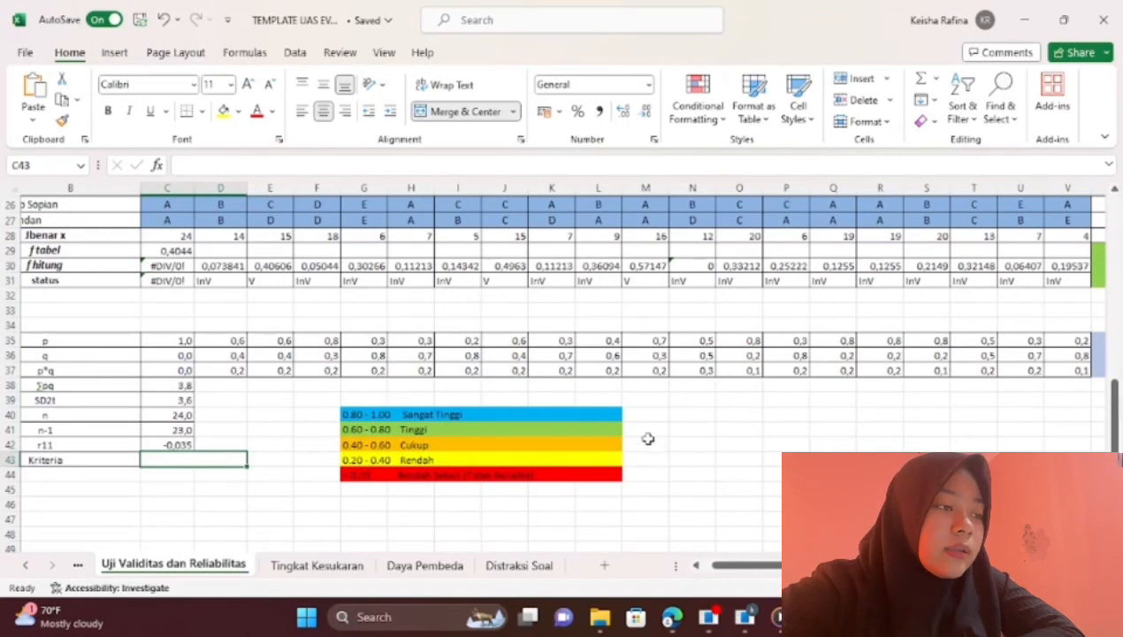
pyautogui.hscroll(-1, 194, 464)
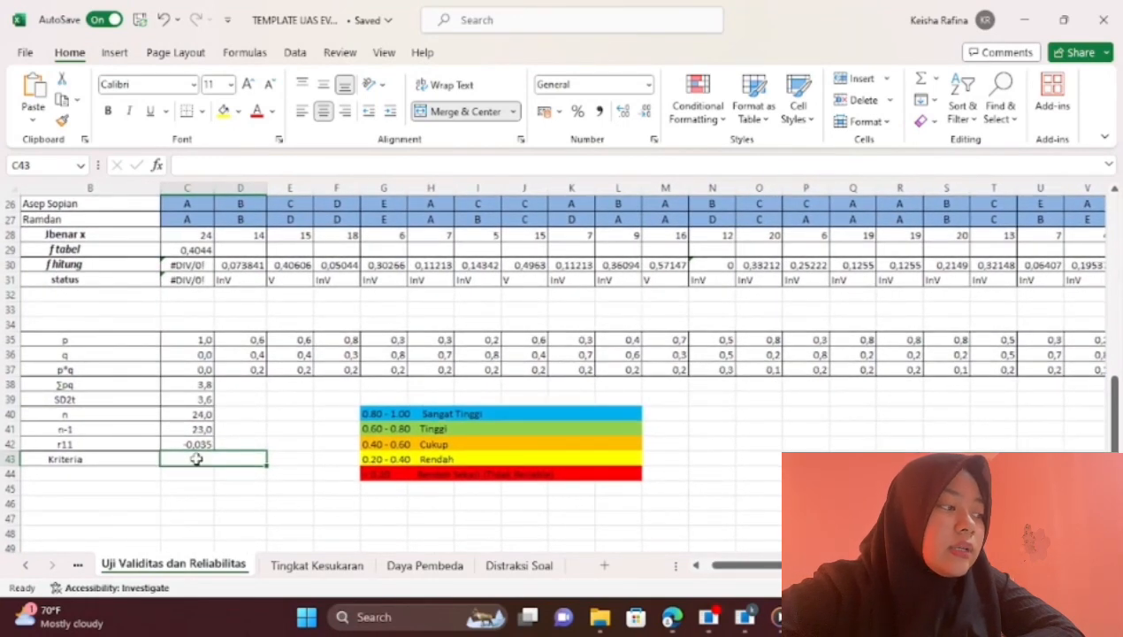
pyautogui.press('capslock')
pyautogui.write('R')
pyautogui.press('capslock')
pyautogui.write('e')
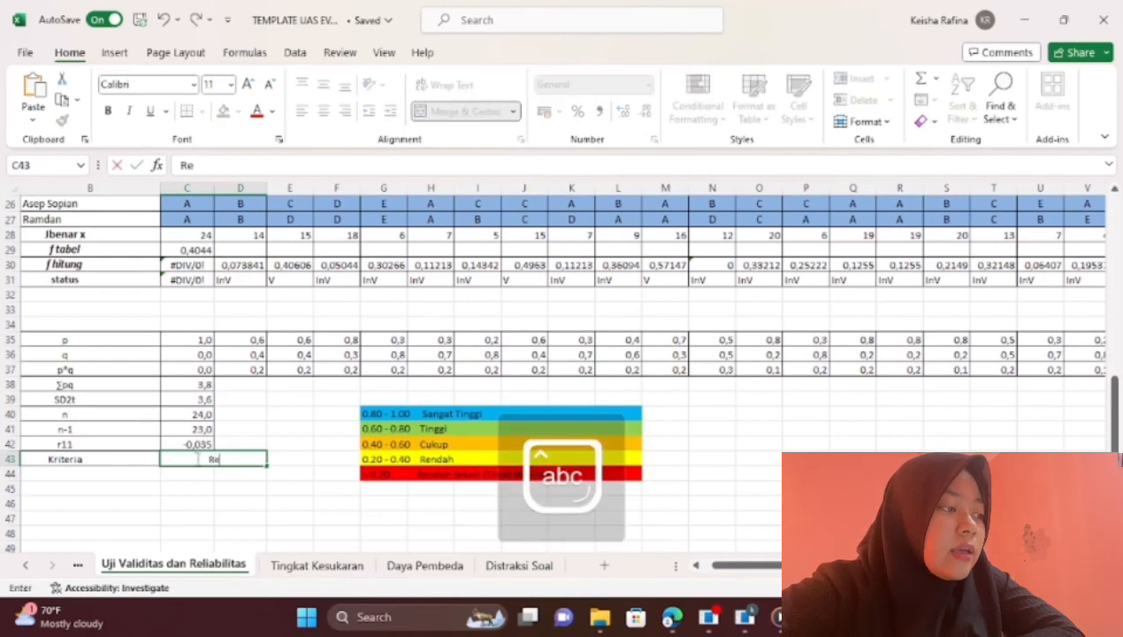
pyautogui.write('ndah')
pyautogui.press('capslock')
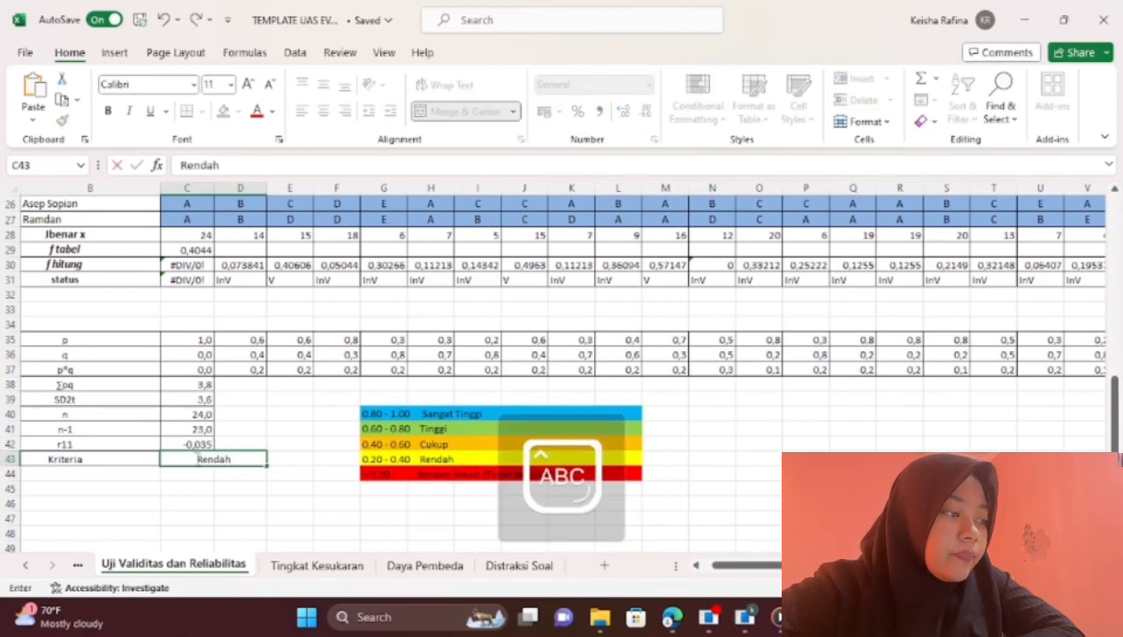
pyautogui.write('S')
pyautogui.press('capslock')
pyautogui.write('ekali')
pyautogui.press('Return')
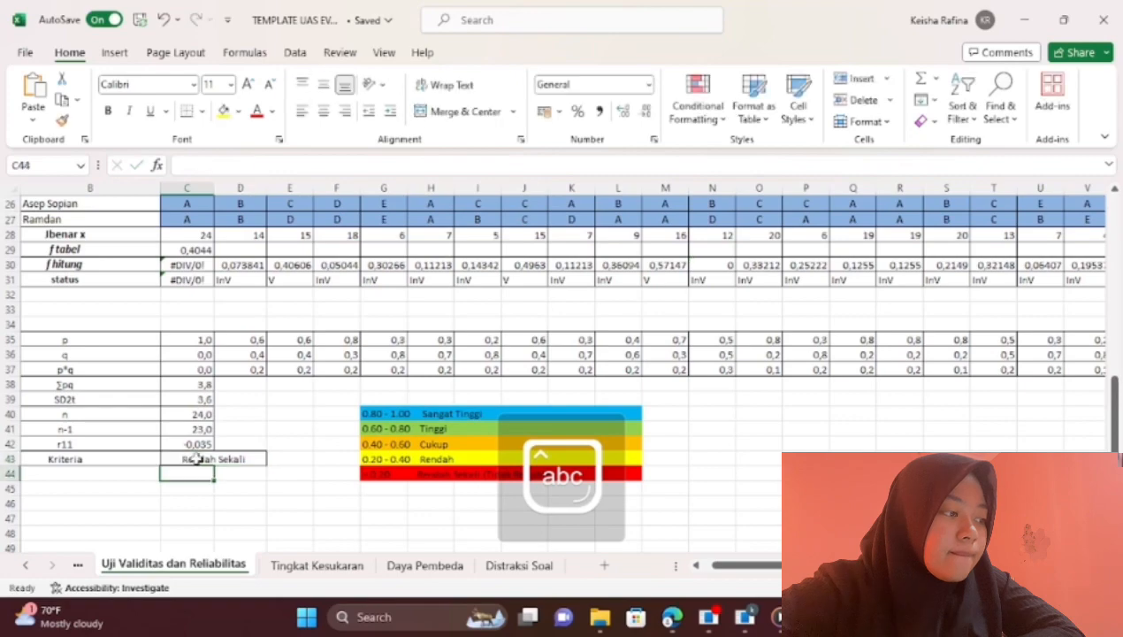
pyautogui.scroll(-5, 315, 474)
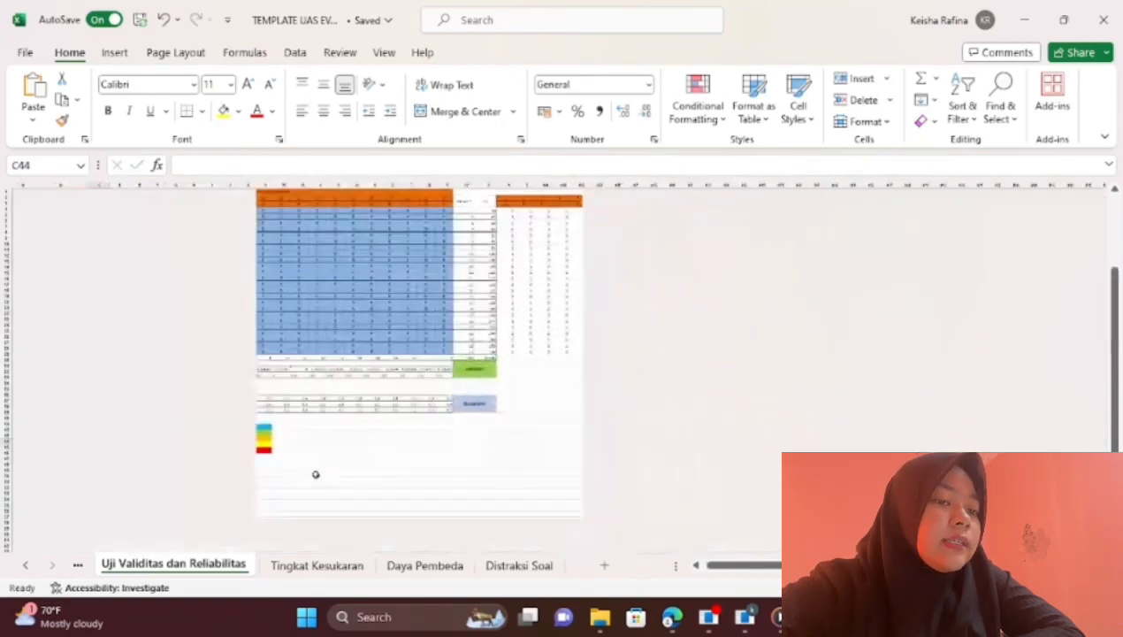
pyautogui.scroll(3, 315, 474)
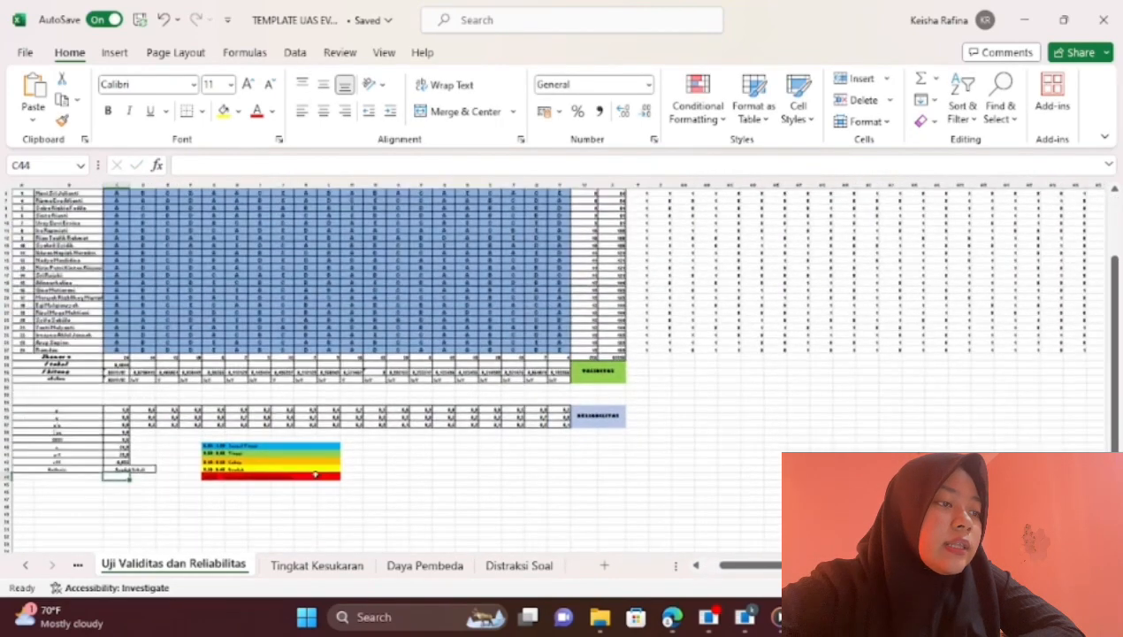